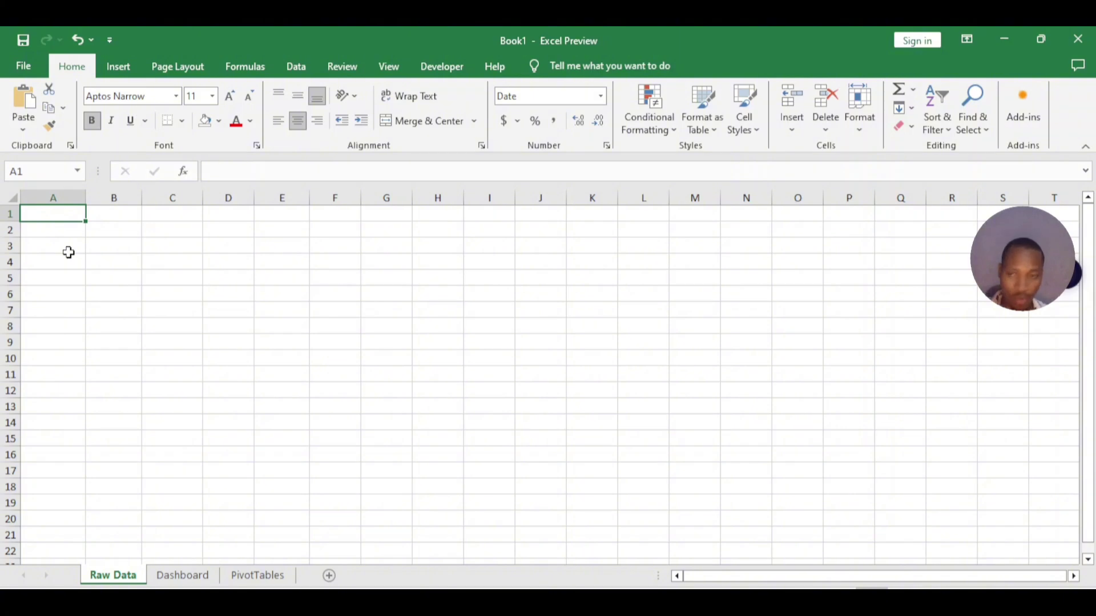
Enter the column headers Date, Region, Product and Sales in cells A1 to D1 of the Raw Data sheet.
type("Date")
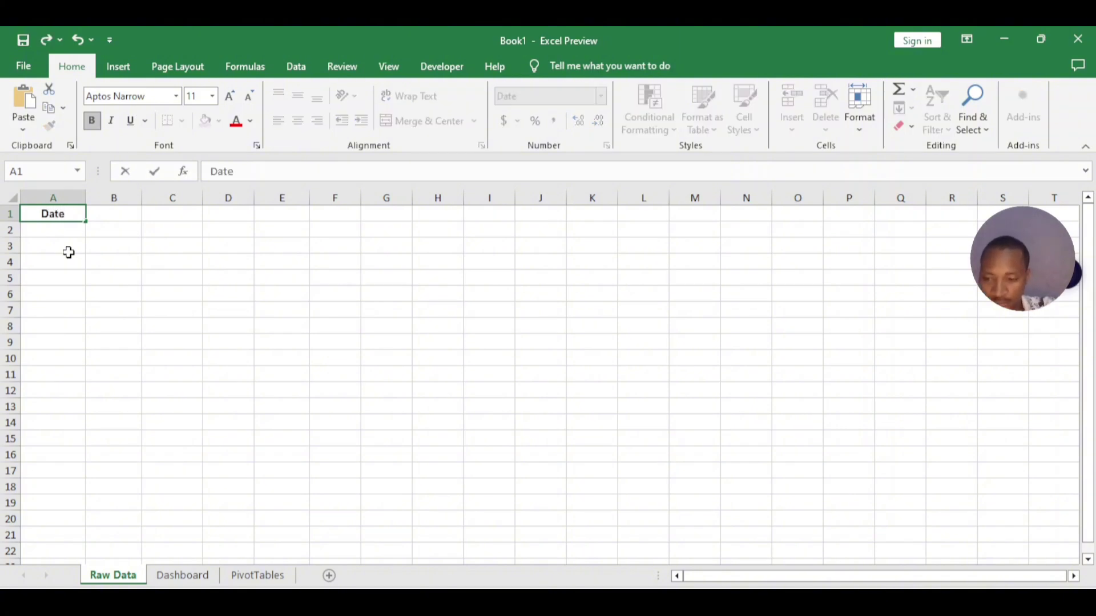
key("Tab")
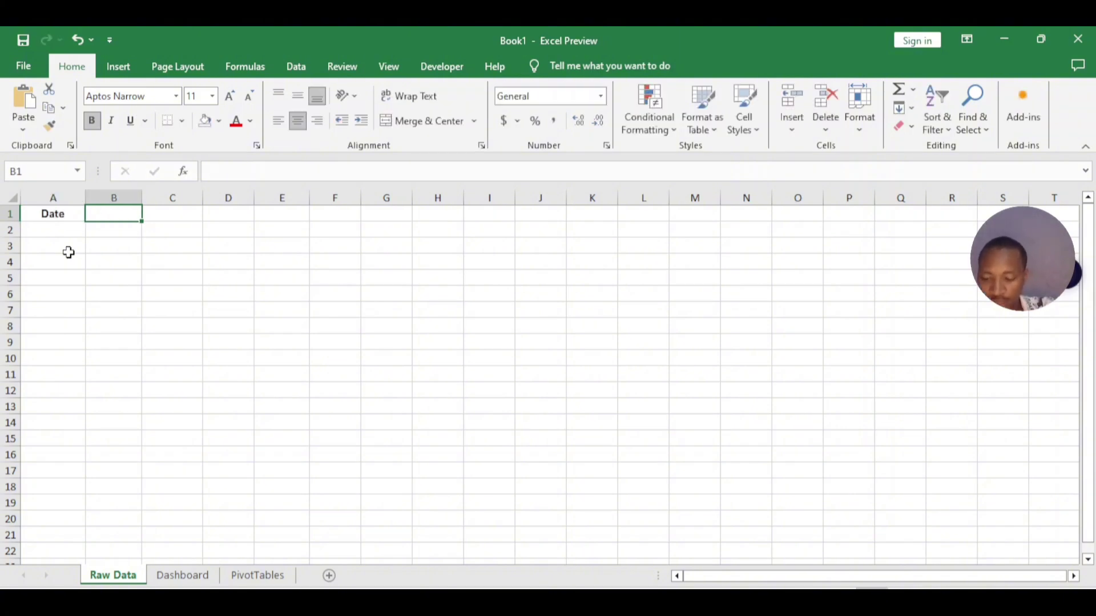
type("Region")
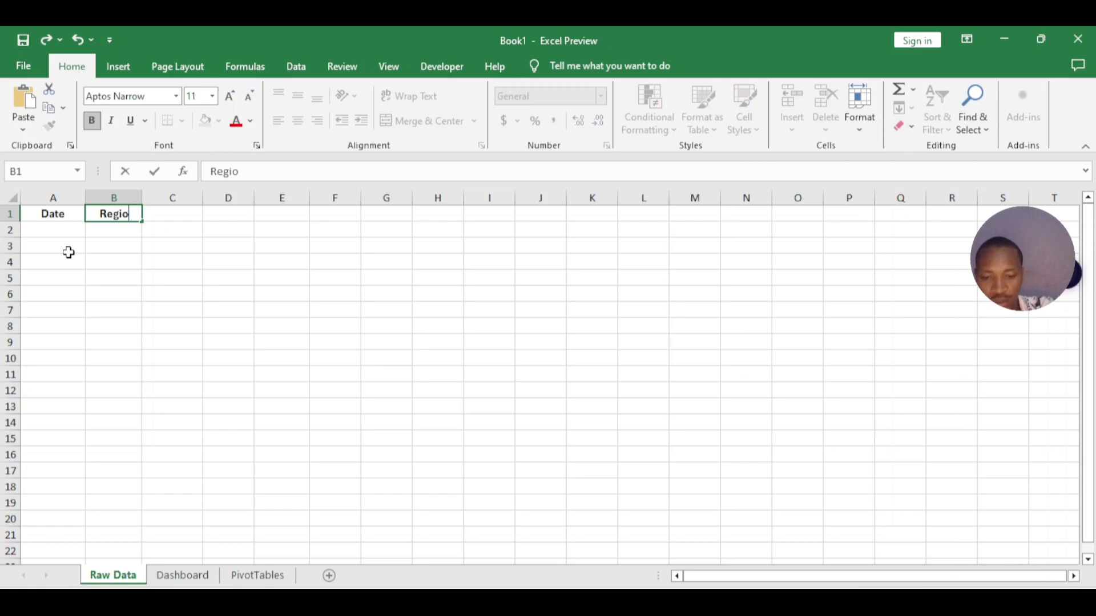
key("Tab")
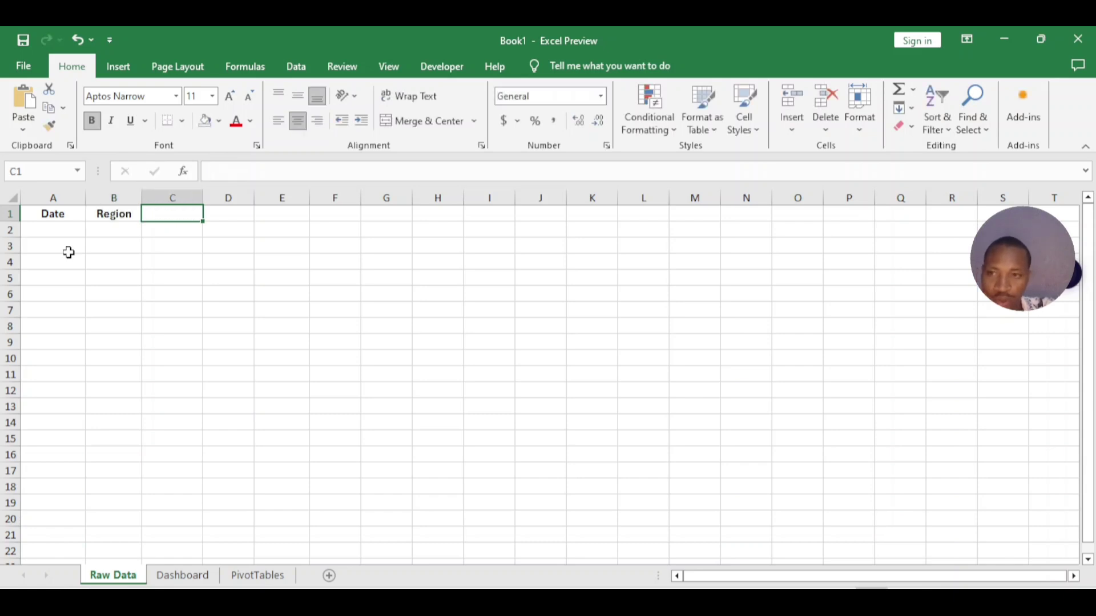
type("Product")
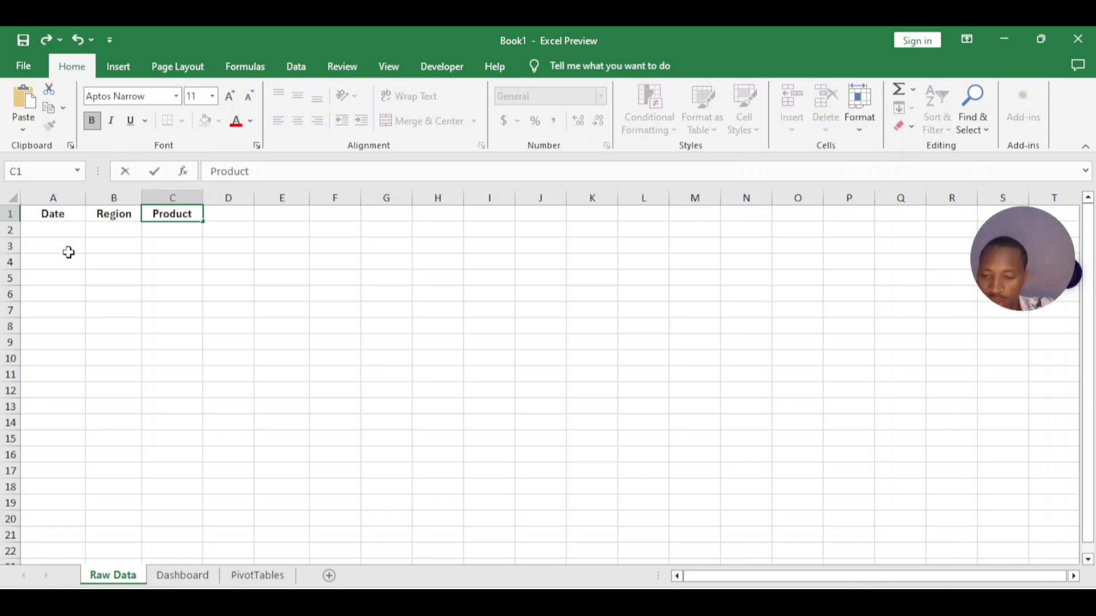
key("Tab")
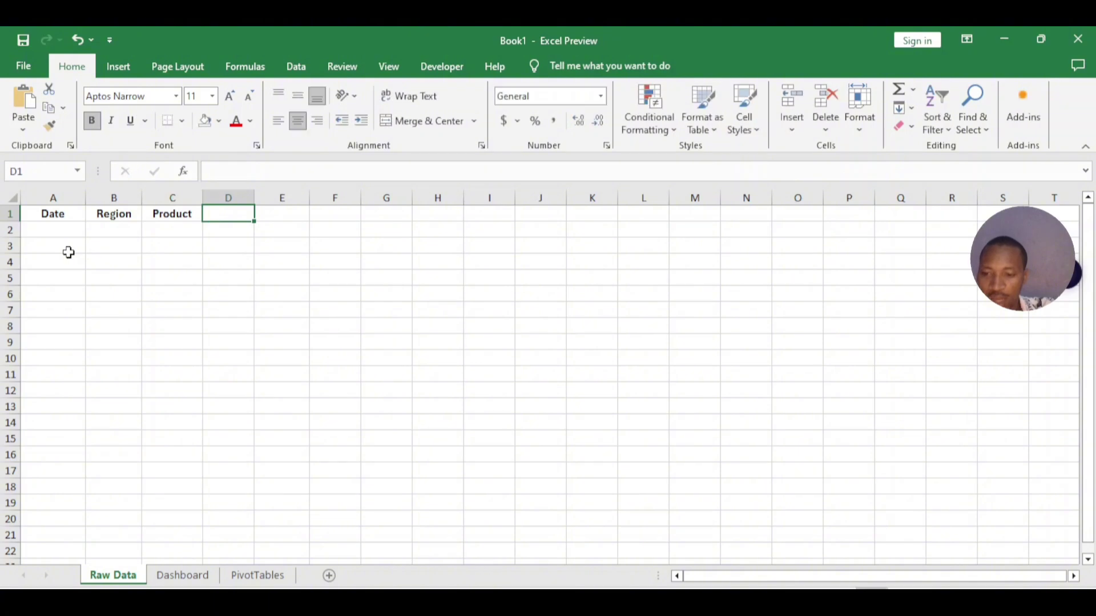
type("Sales")
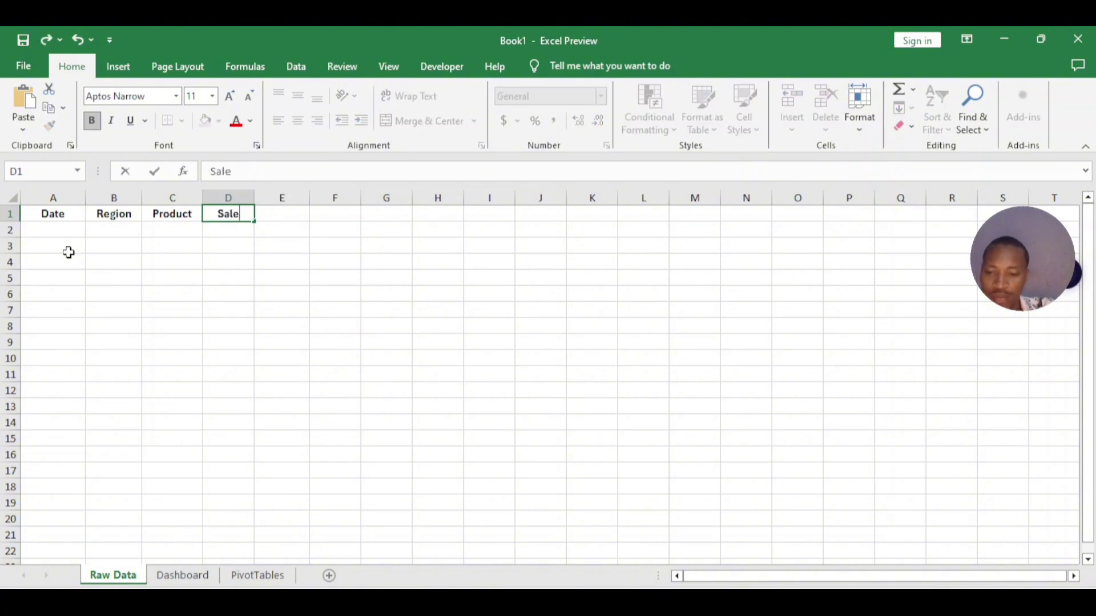
Enter the date 7/15/2024 in A2 and fill the daily date series down to A11.
left_click(61, 231)
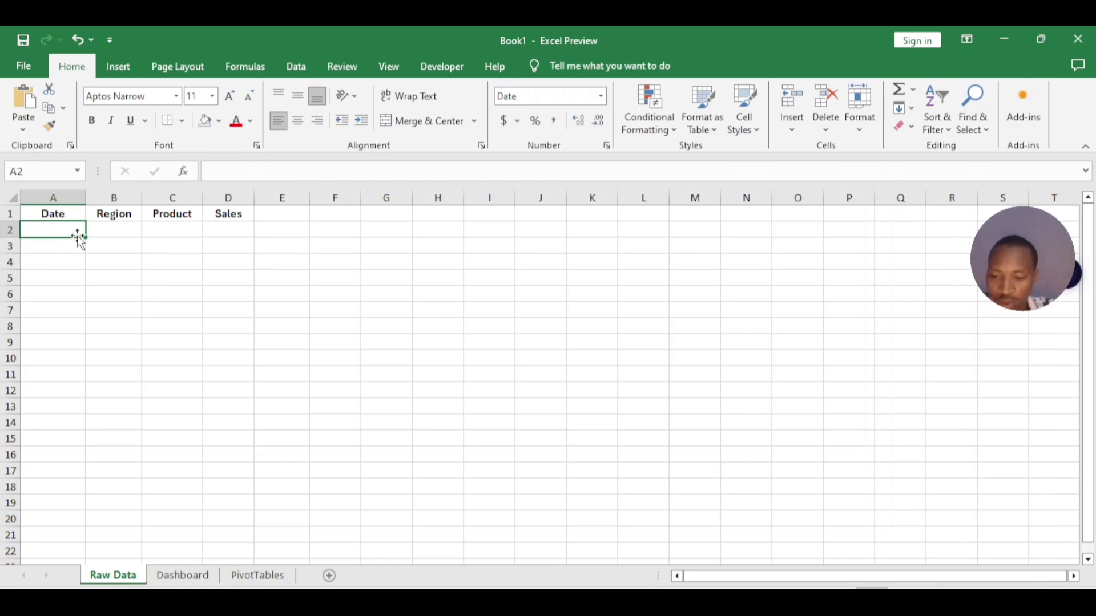
type("7/15/2024")
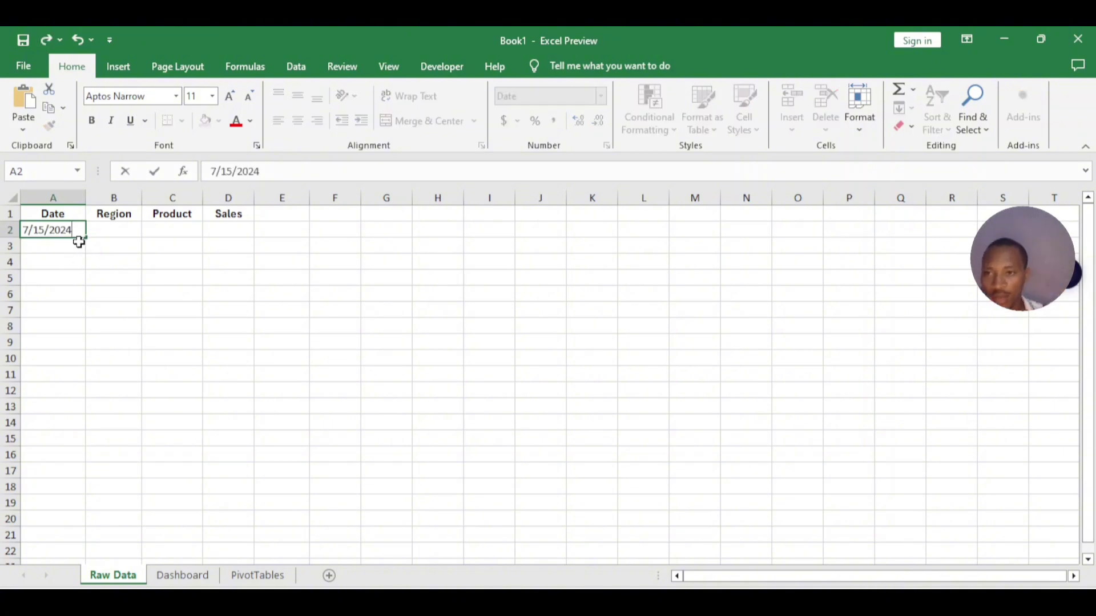
left_click_drag(87, 240, 74, 377)
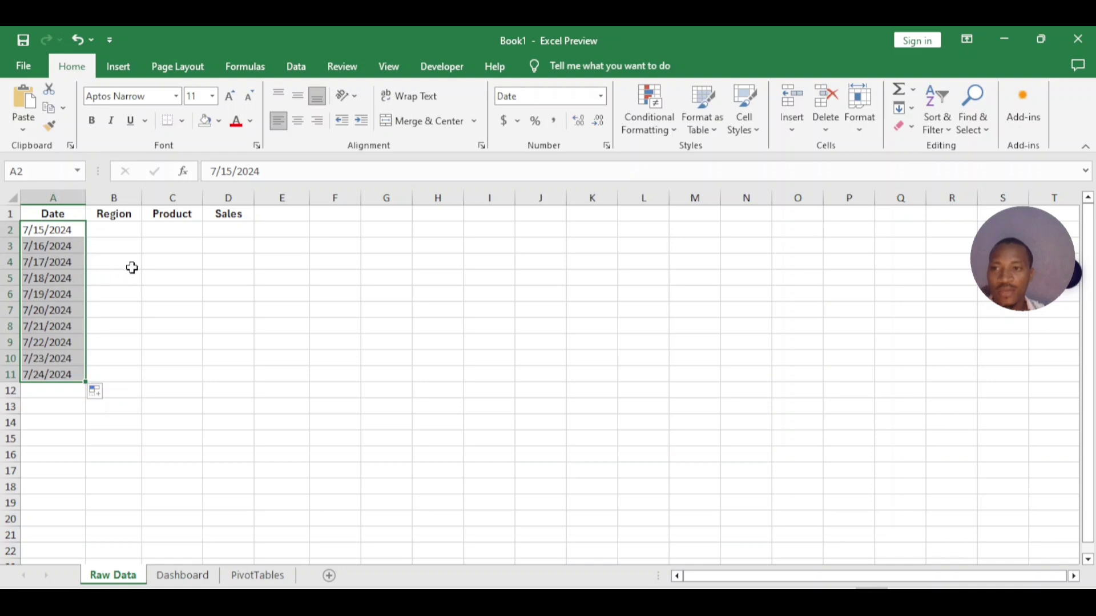
Enter the regions North, West and East in cells B2 to B4.
left_click(120, 232)
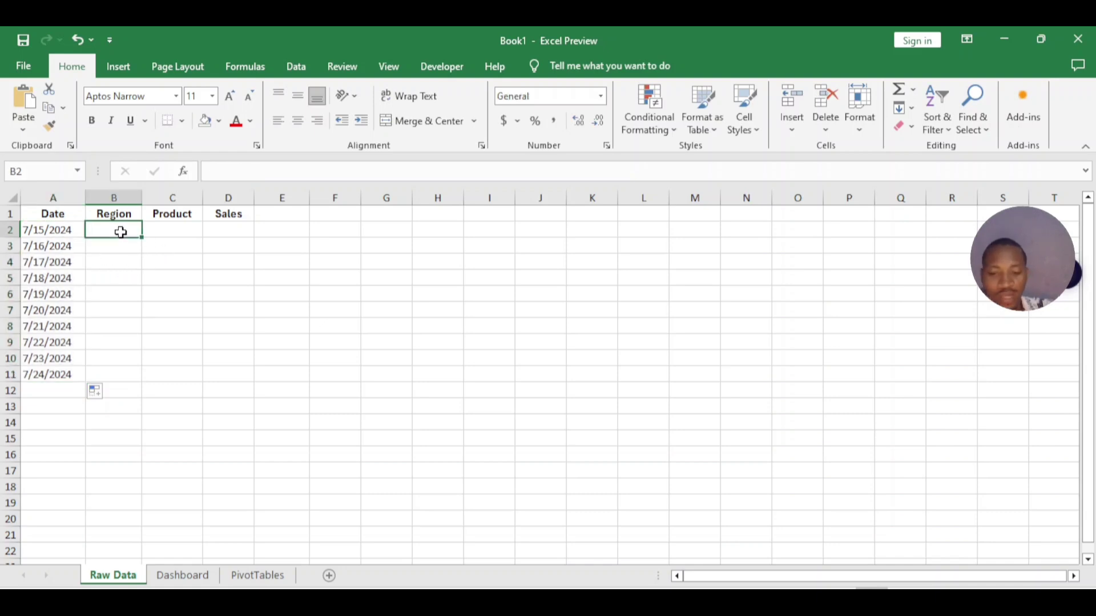
type("North")
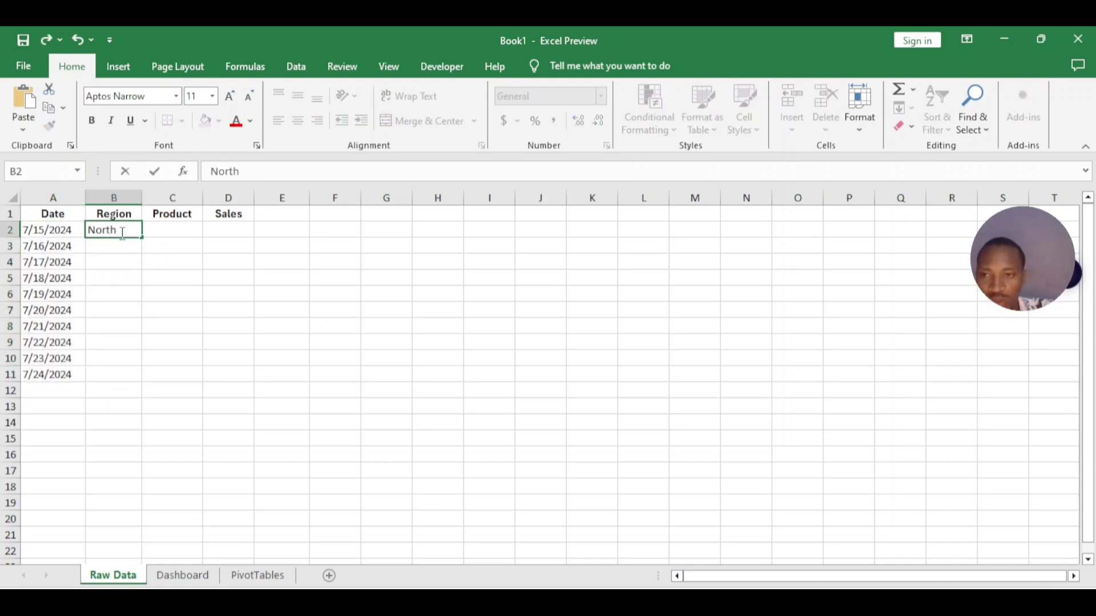
key("Return")
type("West")
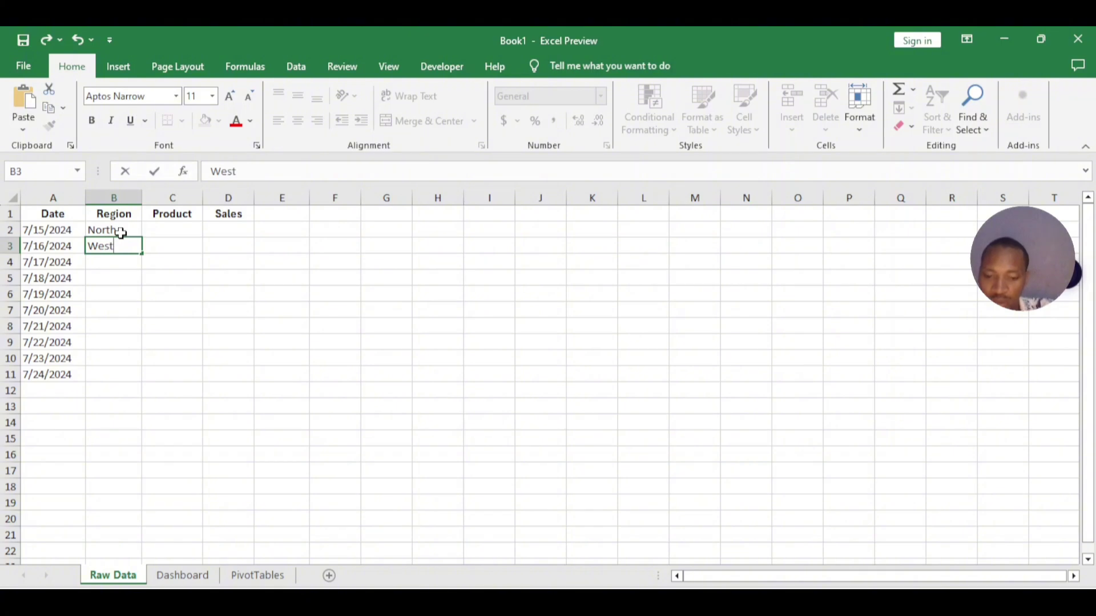
key("Left")
key("Right")
key("Return")
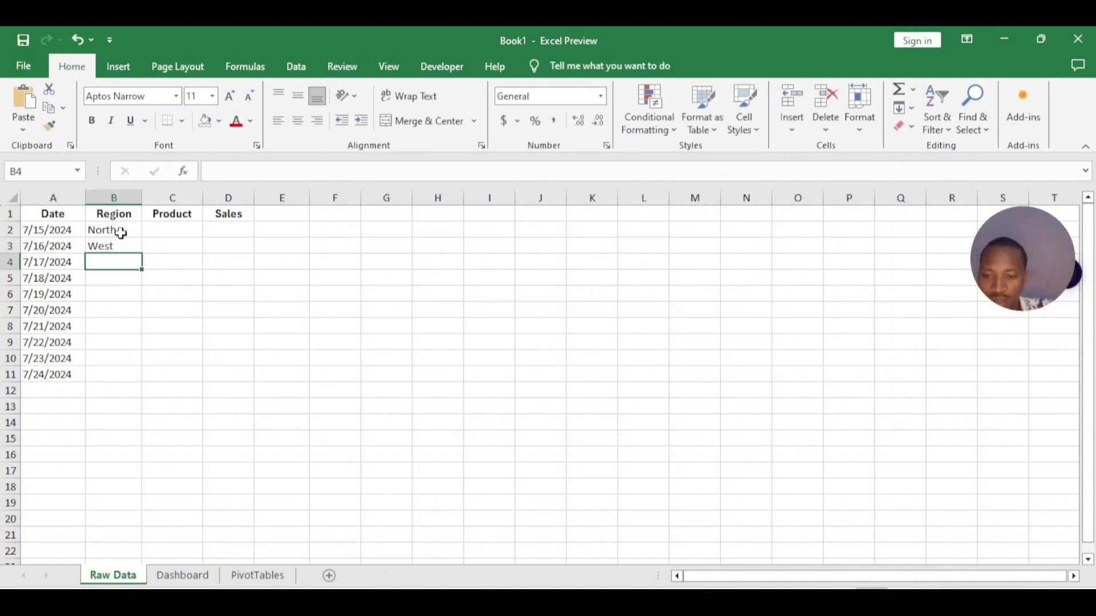
type("East")
key("Left")
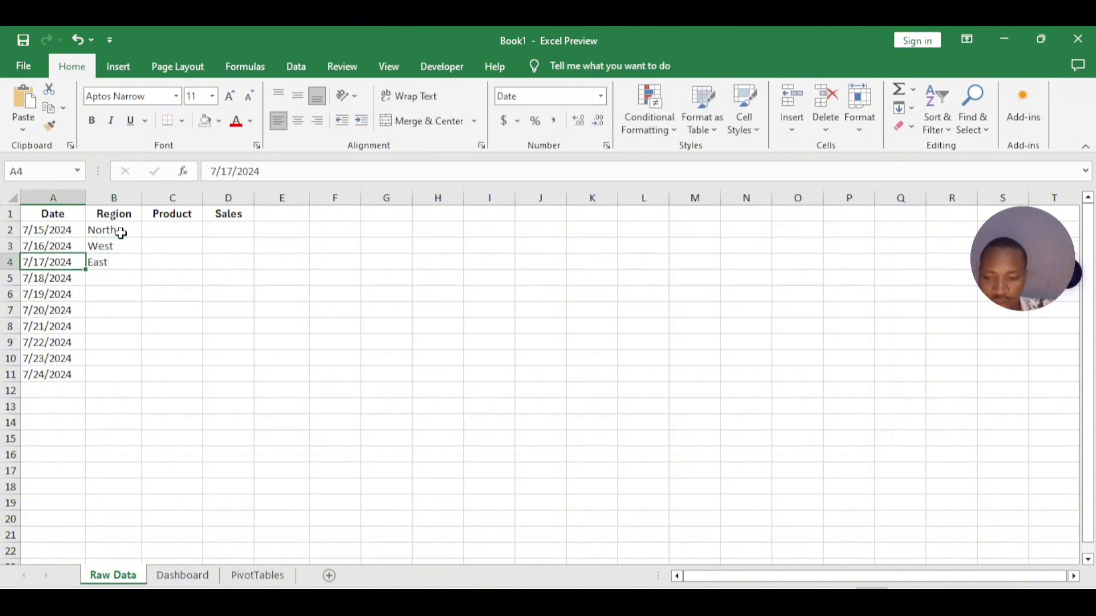
Enter South in cell A4 and as the region in cell B5.
type("South")
key("ctrl+Return")
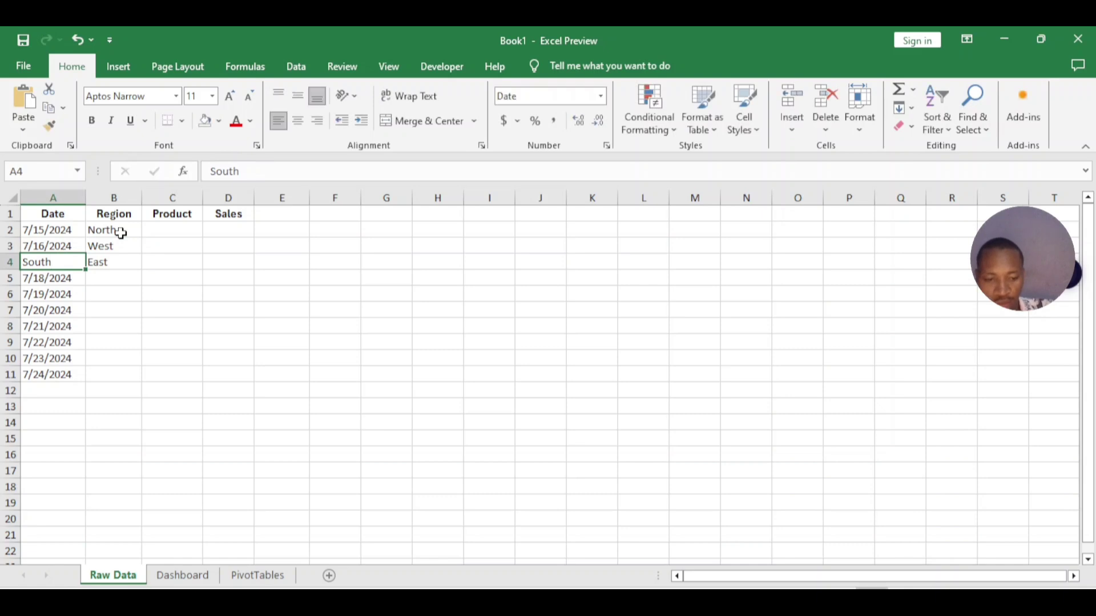
key("Down")
key("Right")
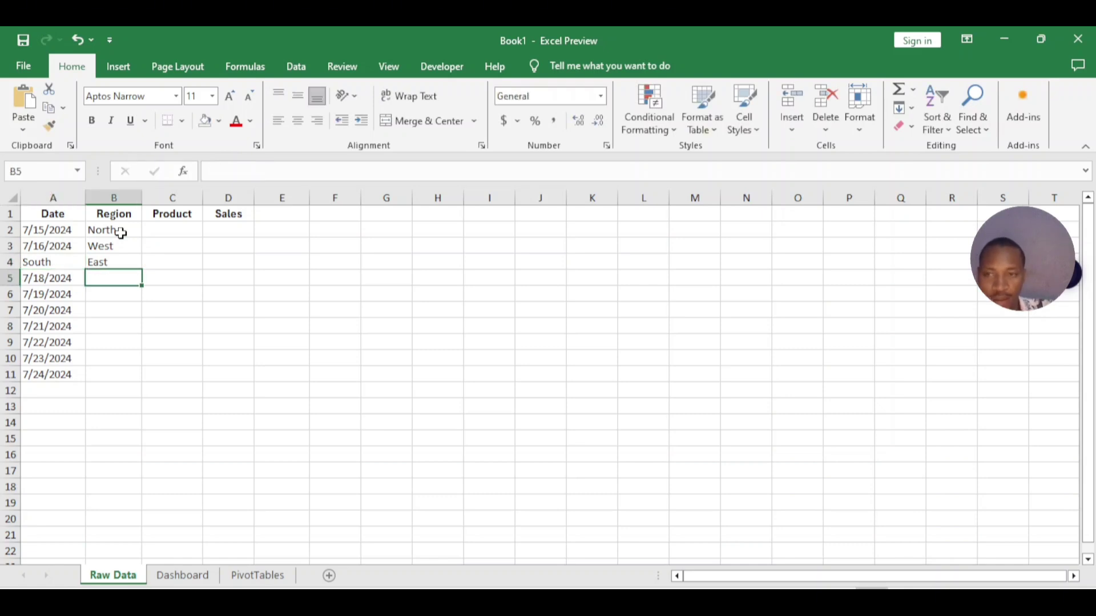
type("South")
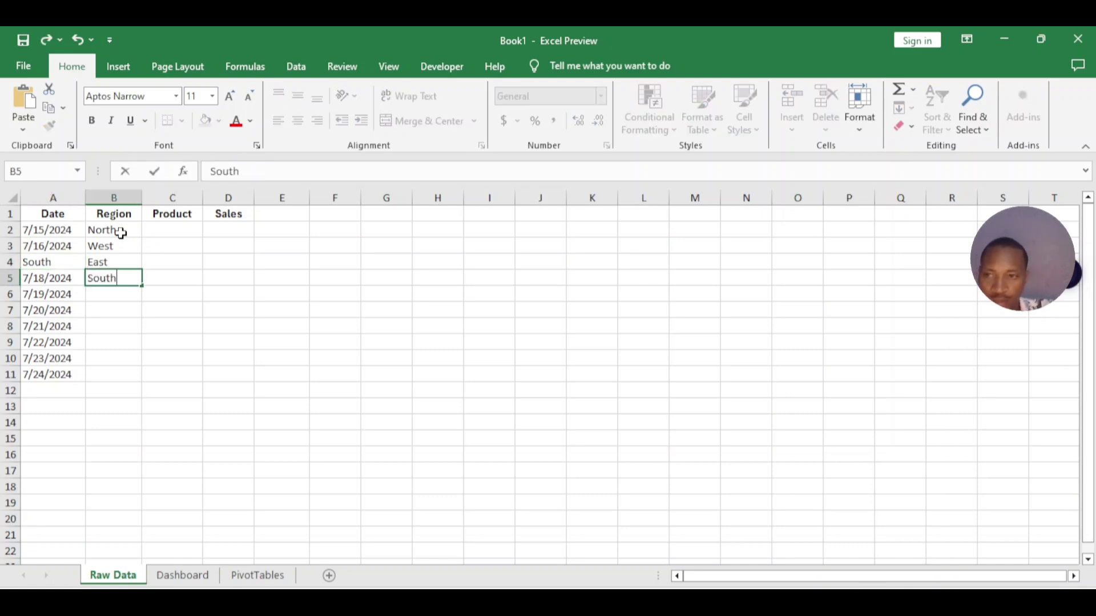
left_click(115, 308)
Copy the four regions in B2:B5 and paste them into B6:B9.
left_click(117, 232)
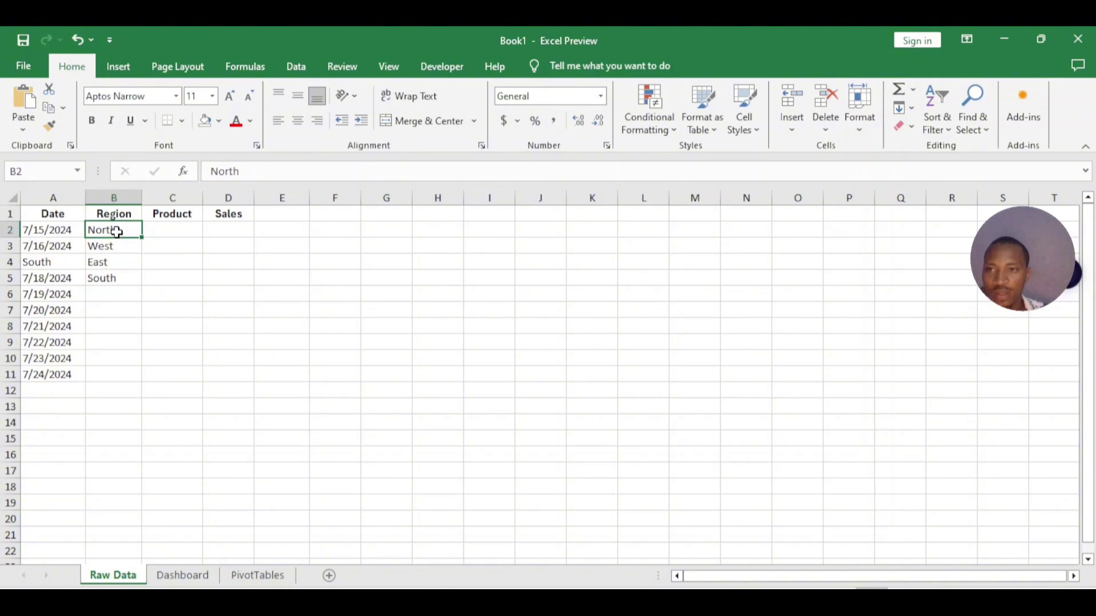
left_click_drag(117, 232, 121, 280)
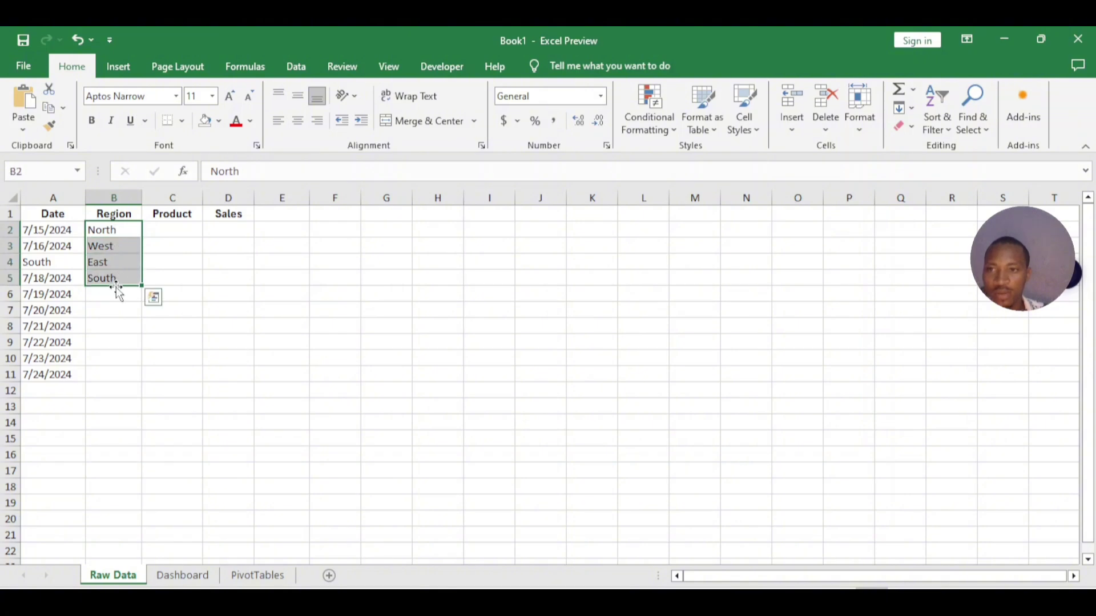
key("ctrl+c")
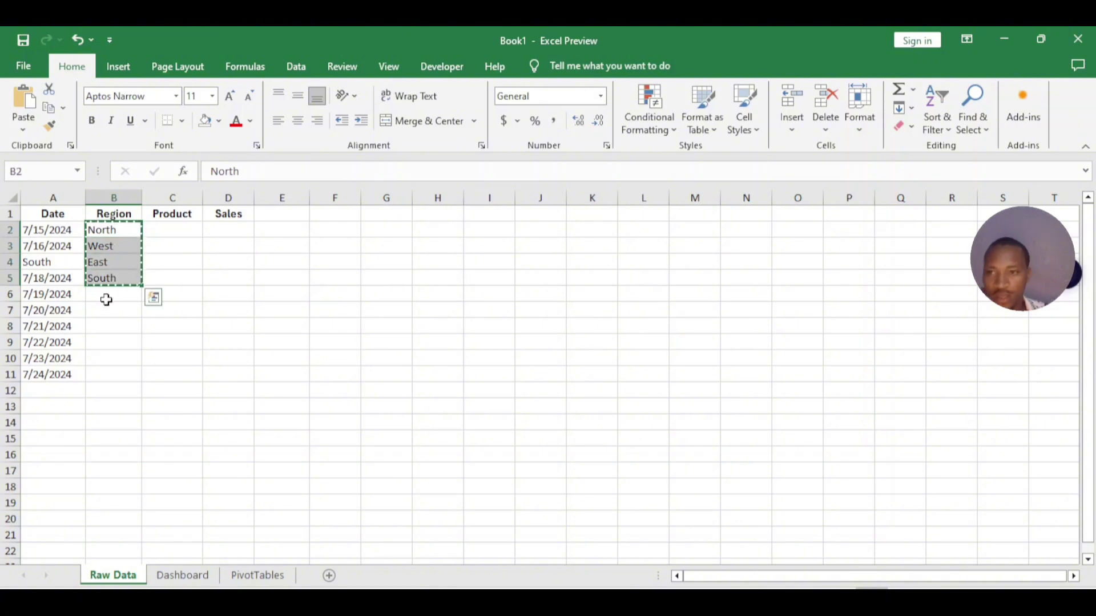
left_click(109, 294)
key("ctrl+v")
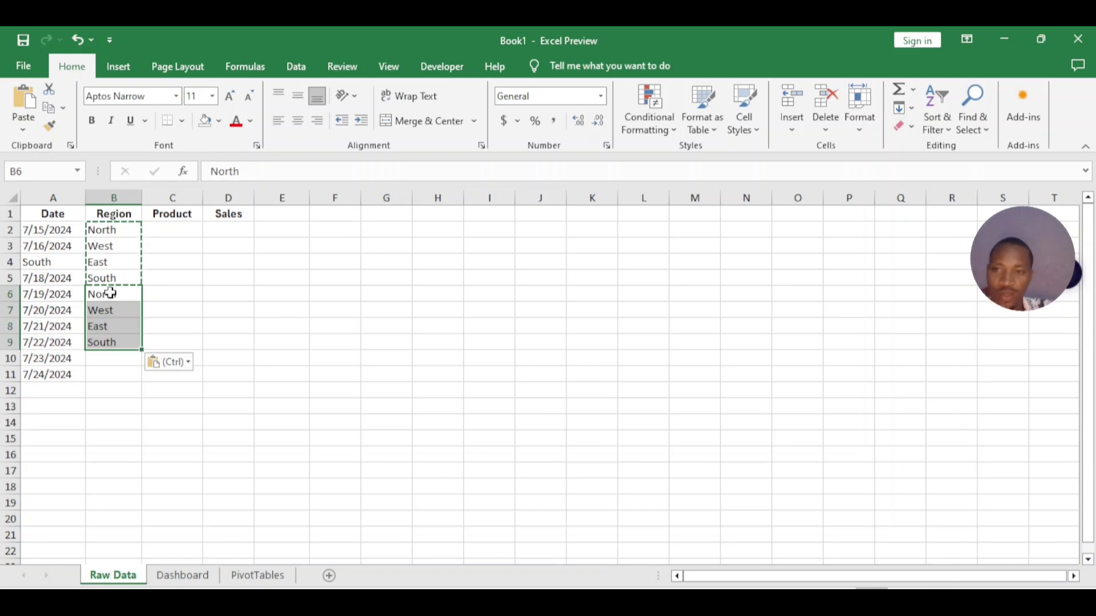
Clear the copy selection and complete the Region column with North in B10 and South in B11.
left_click(125, 361)
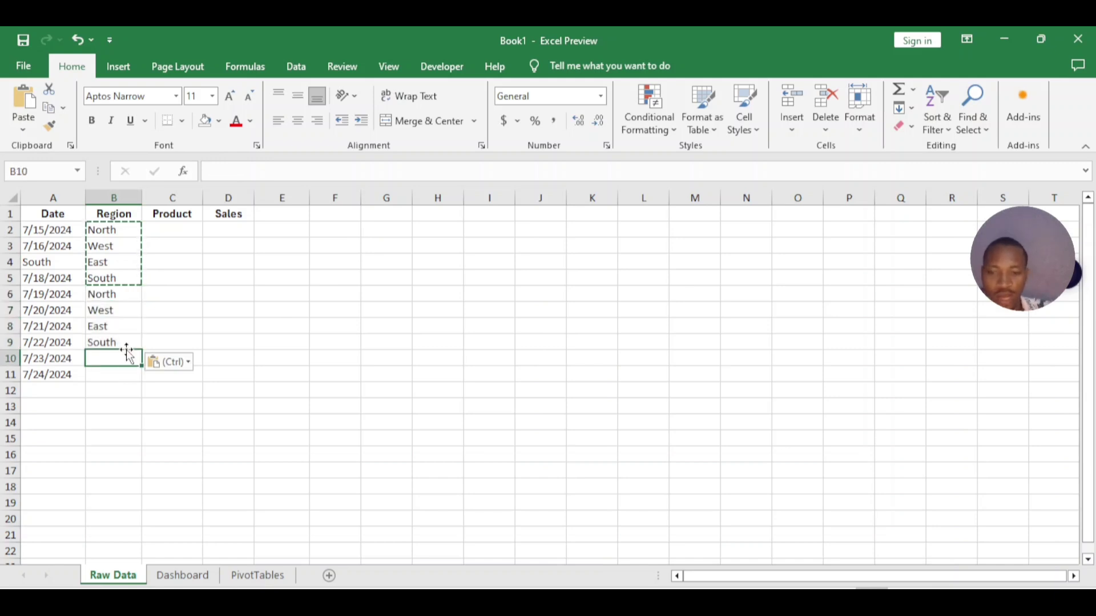
key("Escape")
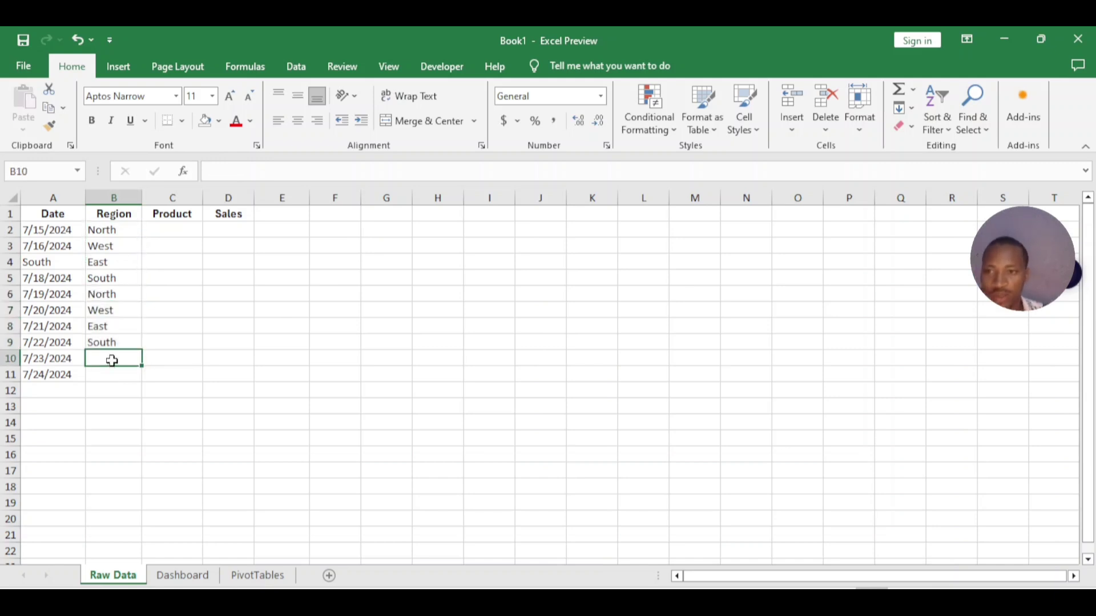
type("Not")
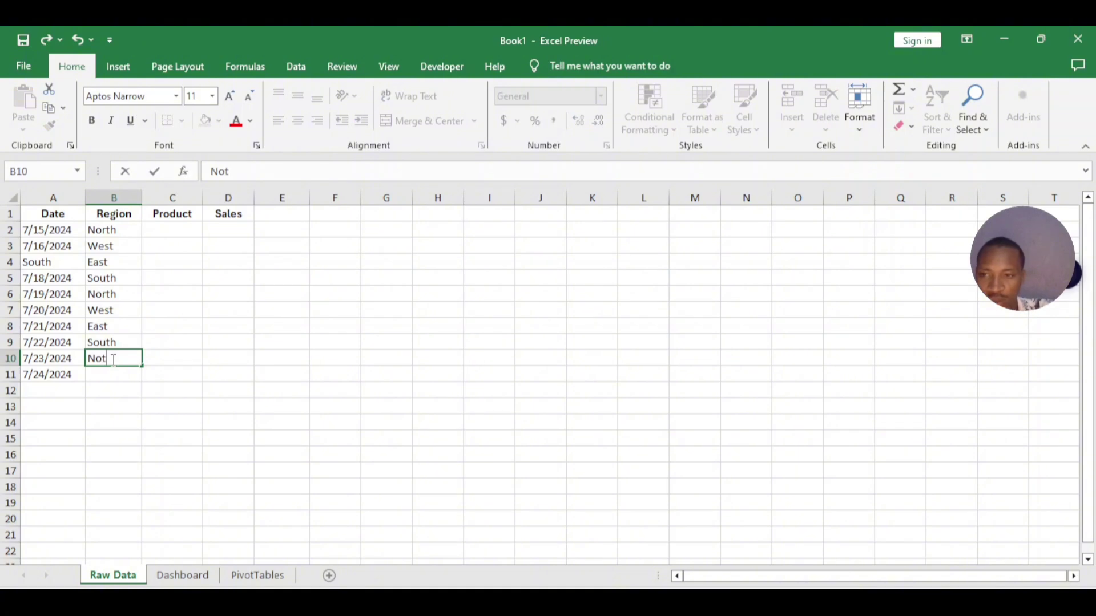
type("rth")
key("Return")
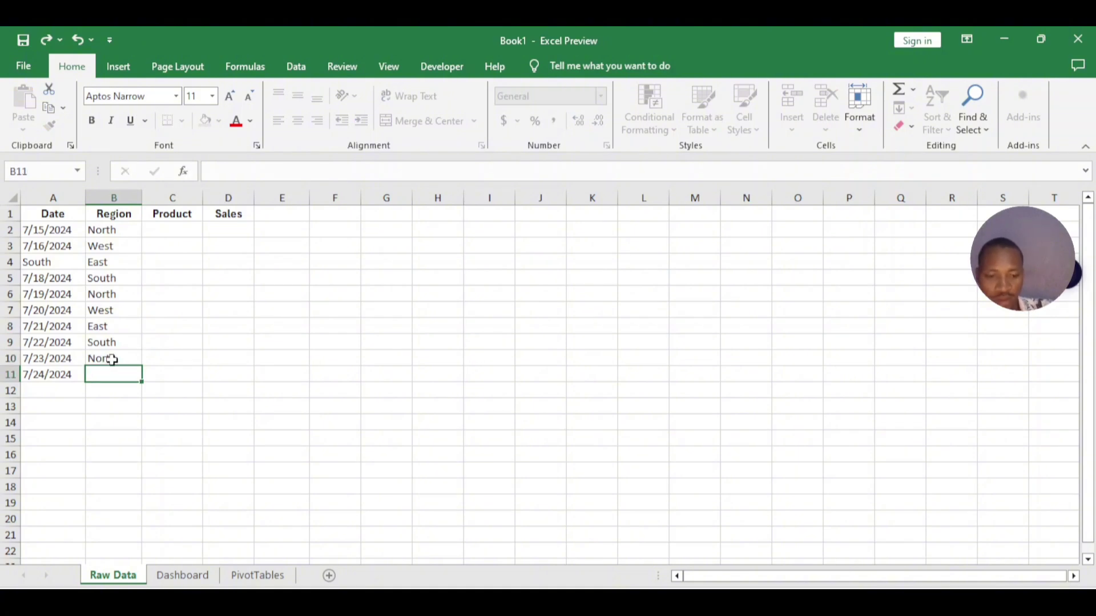
type("South")
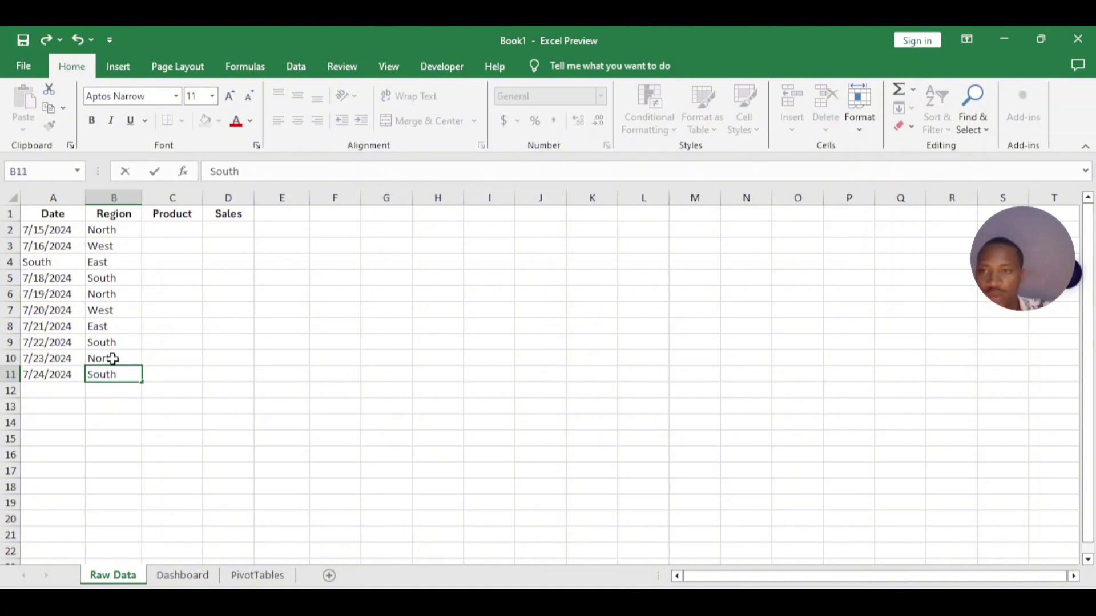
Enter Product A in cell C2 and Product B in cell C3 of the Product column.
left_click(186, 233)
type("Prod")
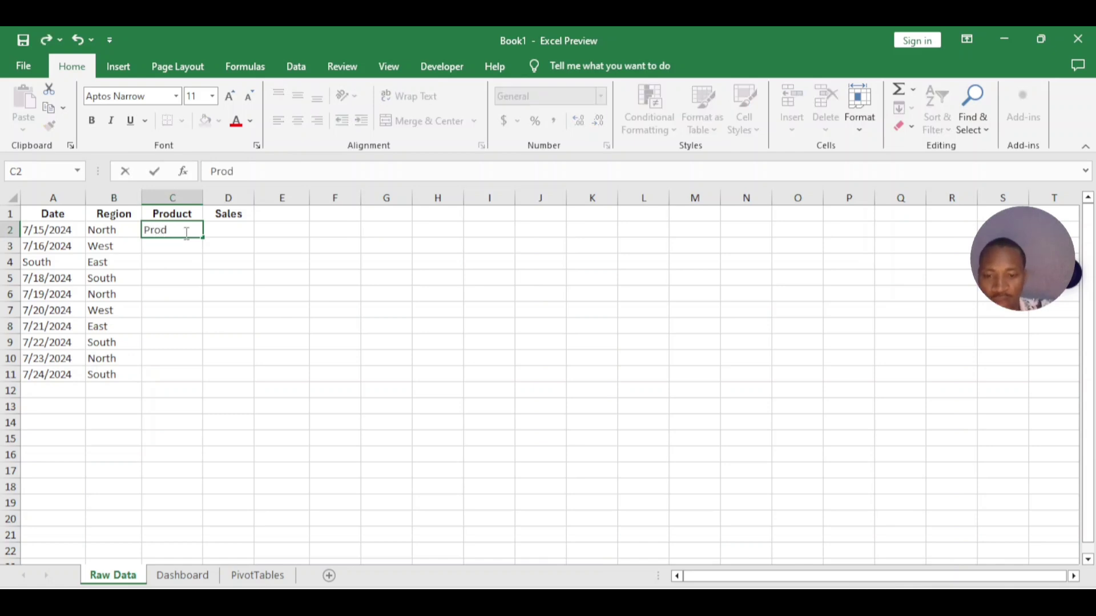
type("uct A")
key("Return")
type("P")
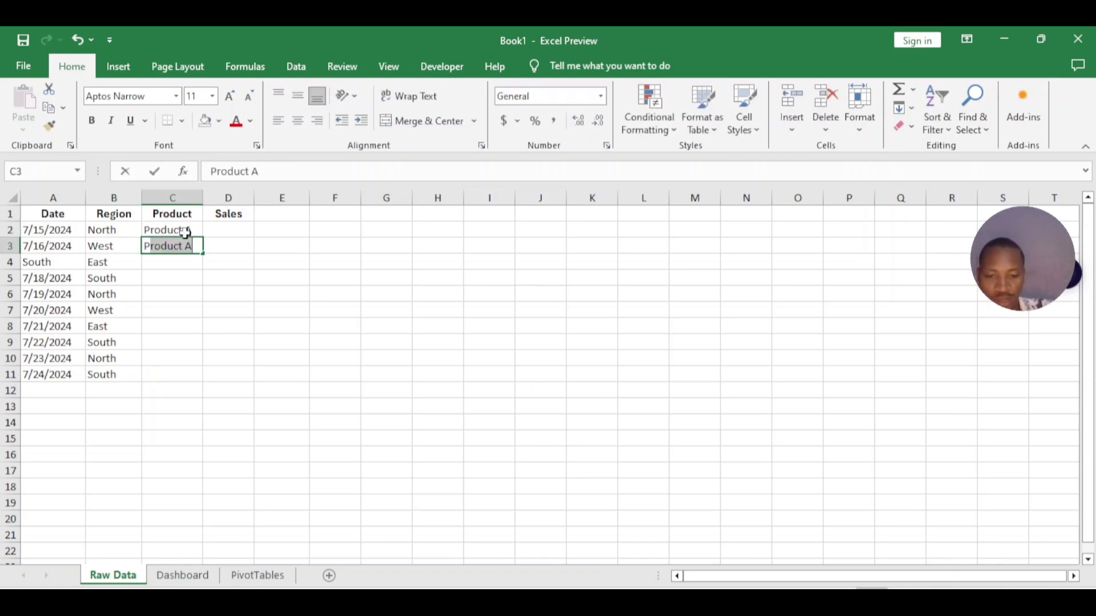
key("Tab")
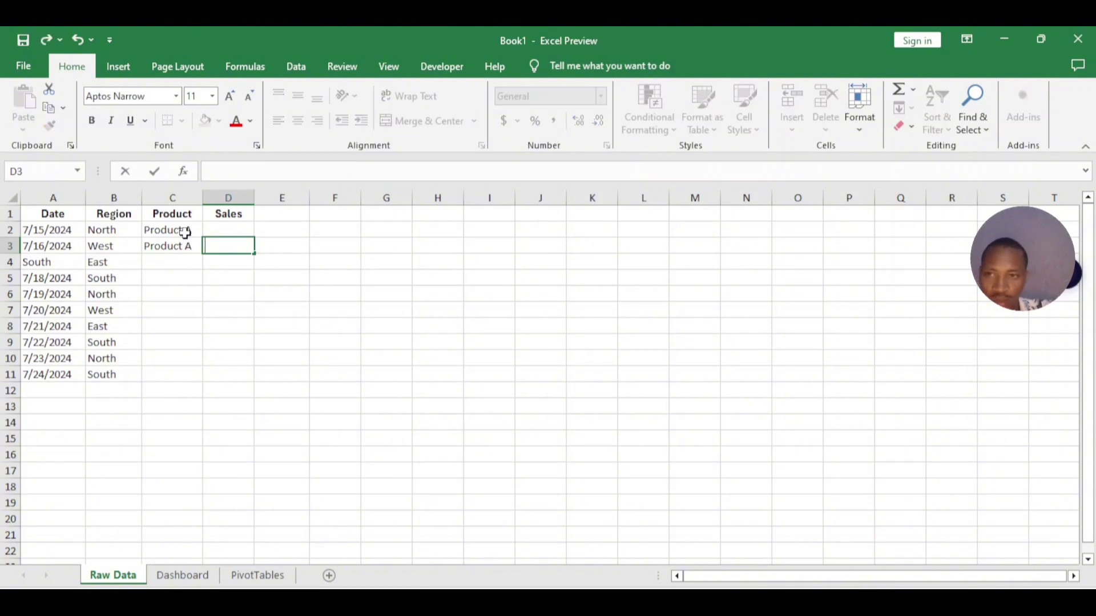
double_click(200, 246)
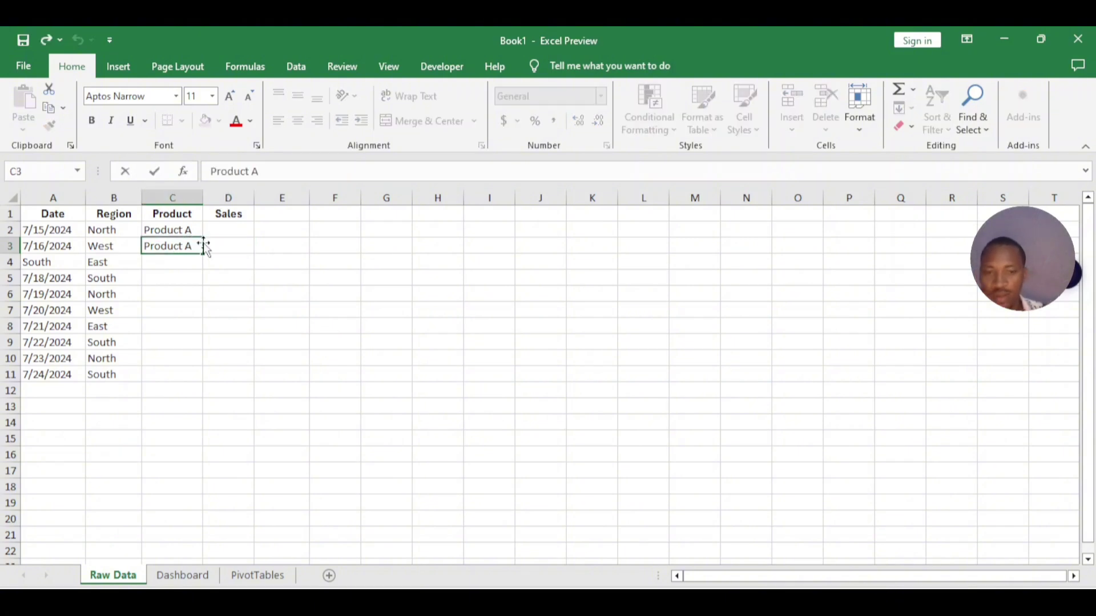
key("BackSpace")
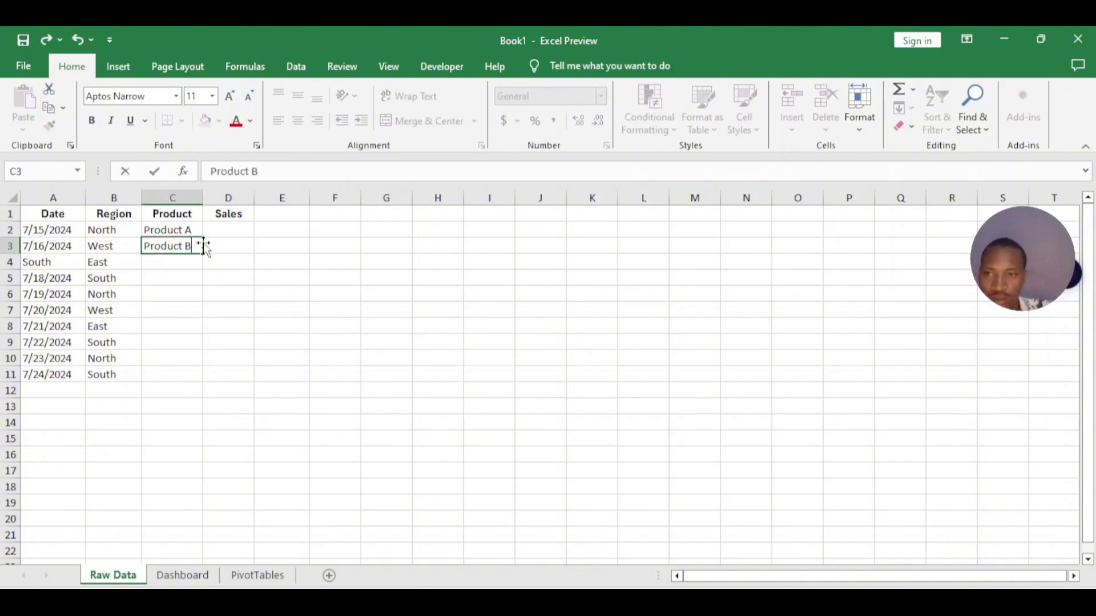
Enter Product C, Product D and Product E in cells C4 to C6 of the Product column.
left_click(173, 265)
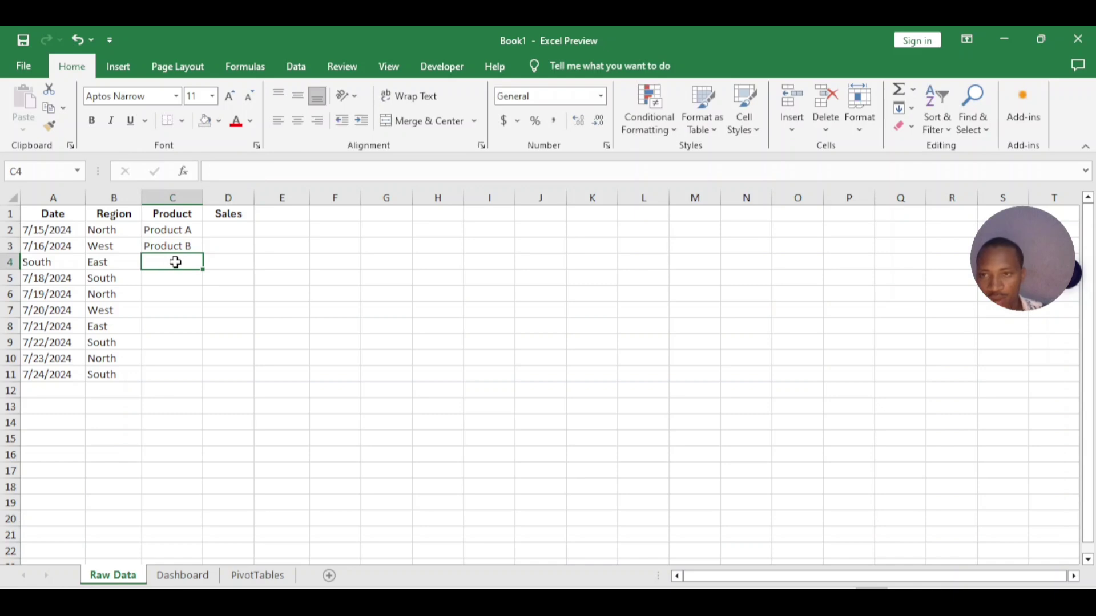
type("Product")
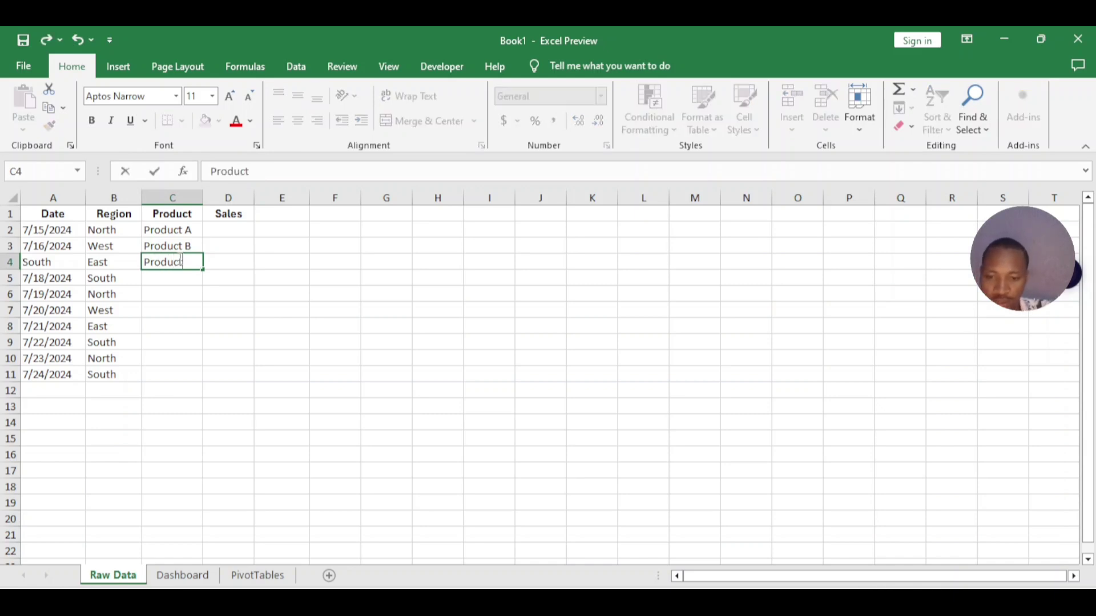
type(" C")
key("Return")
type("Produc")
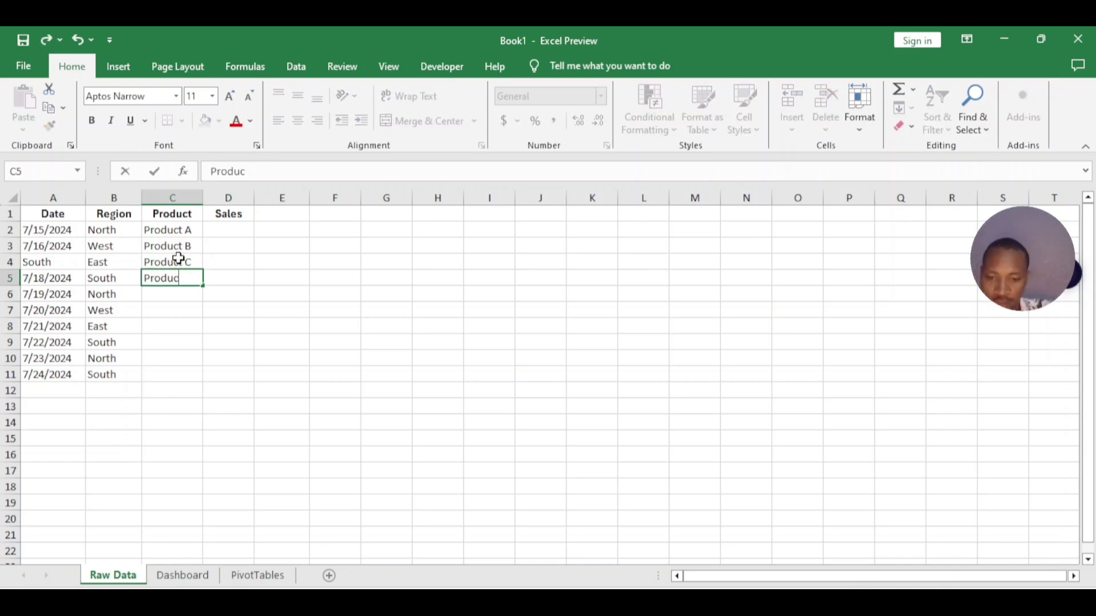
type("t D")
key("Return")
type("Product")
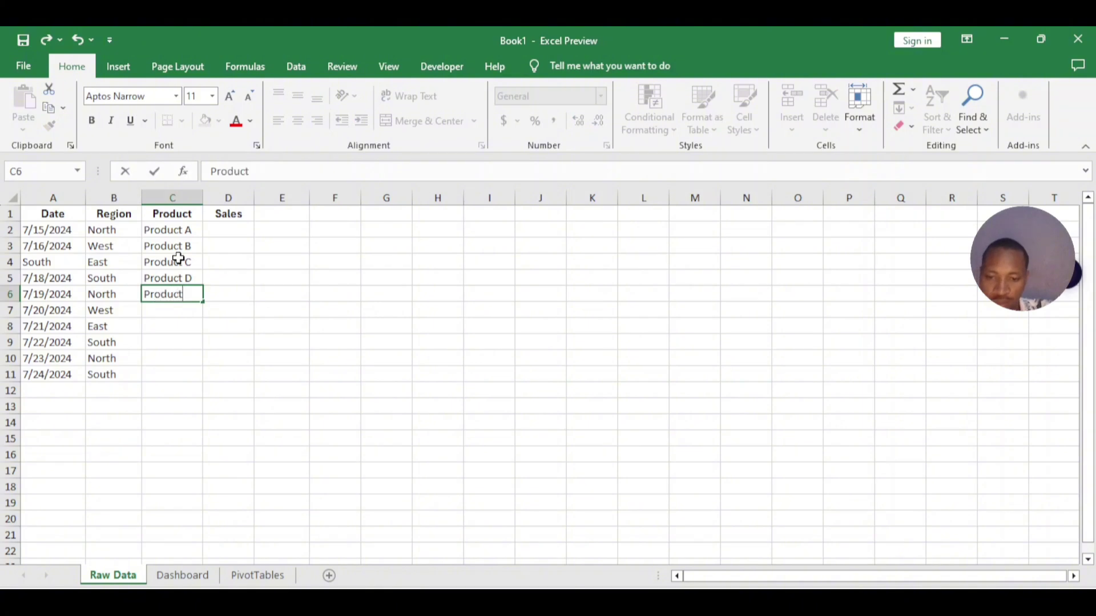
type(" E")
key("Return")
Complete the Product column with Product F, Product G, Product H, Product I and Product J in cells C7 to C11.
type("Product F")
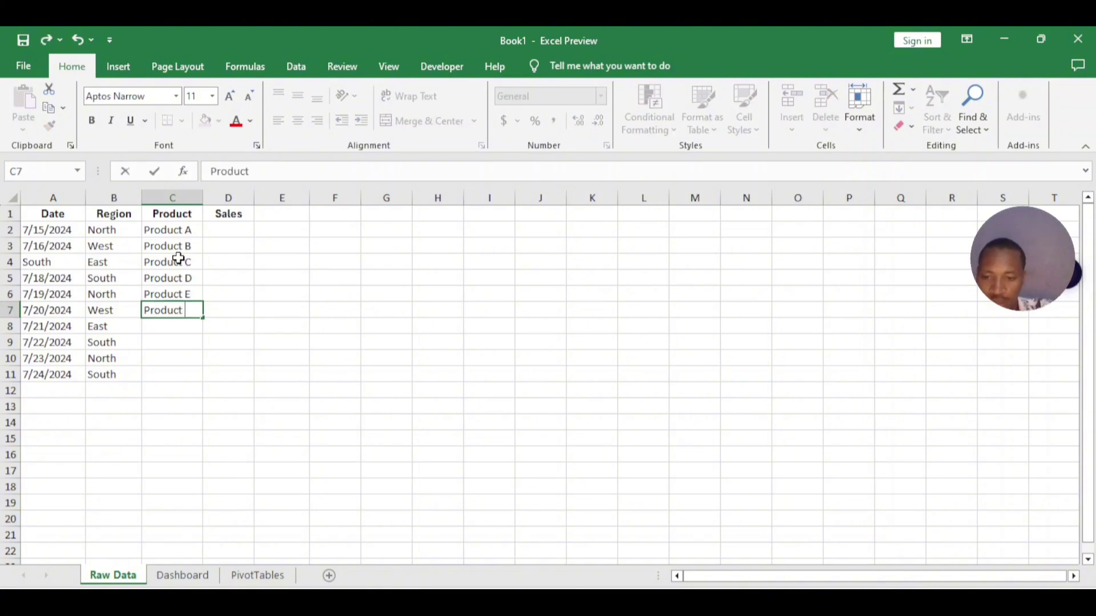
key("Return")
type("Product ")
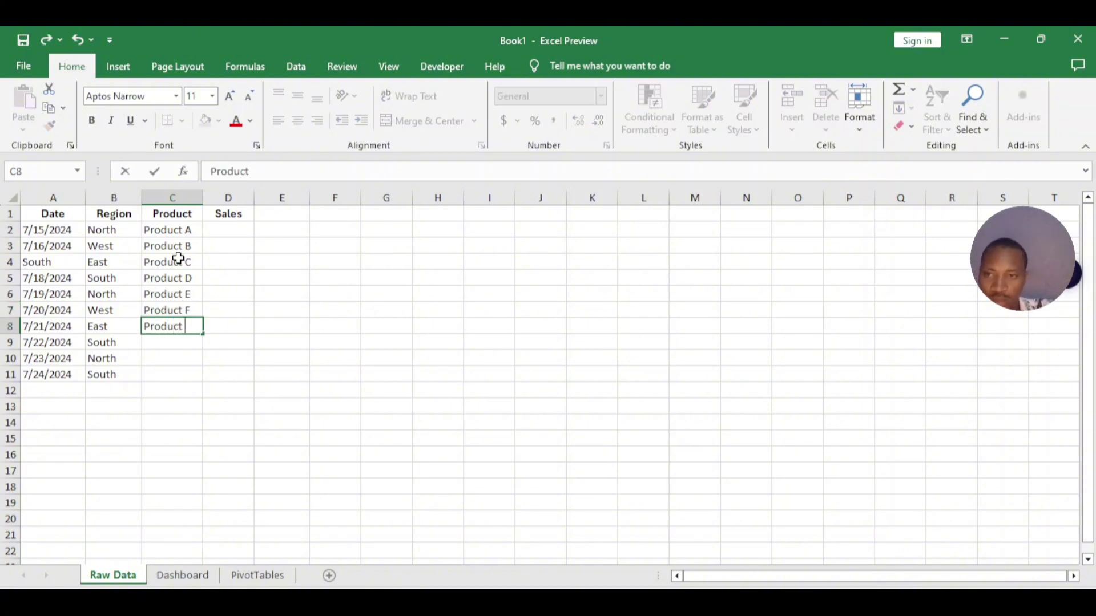
type("G")
key("Return")
type("Product H")
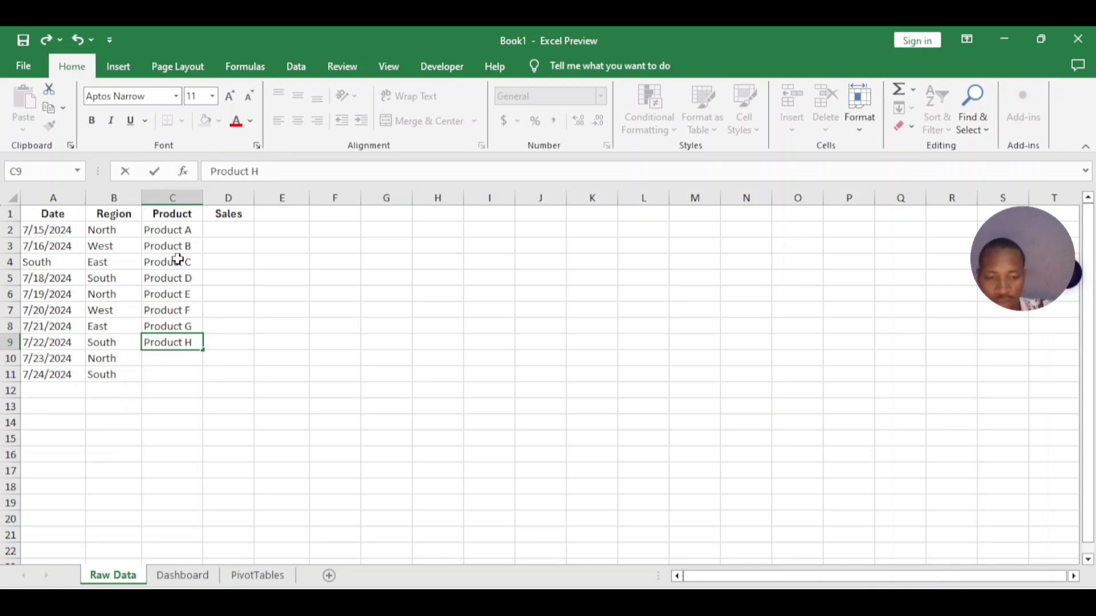
key("Return")
type("Product I")
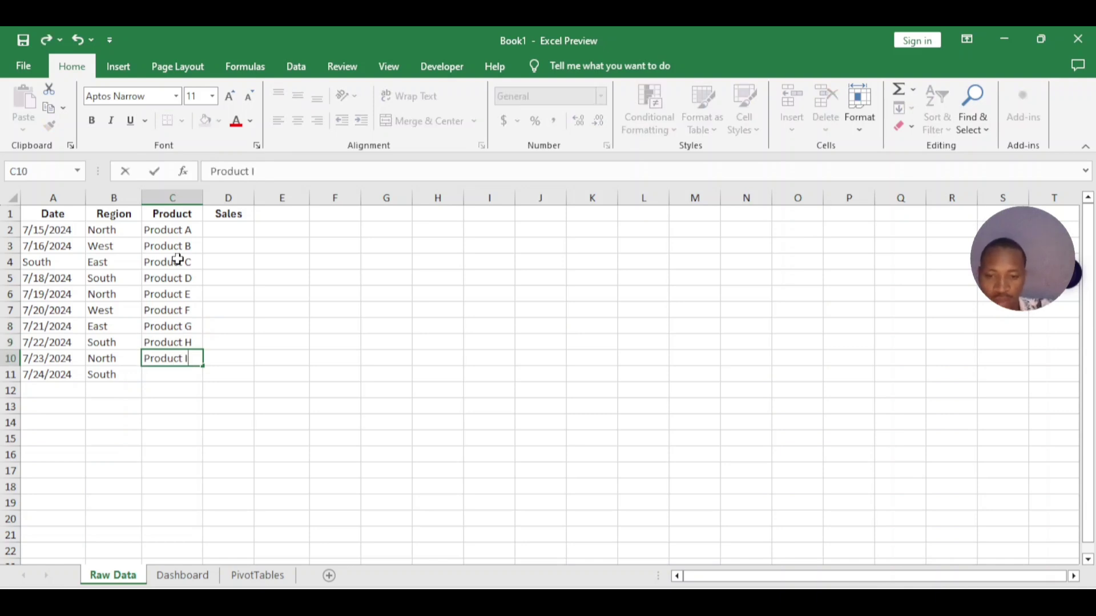
key("Return")
type("Product ")
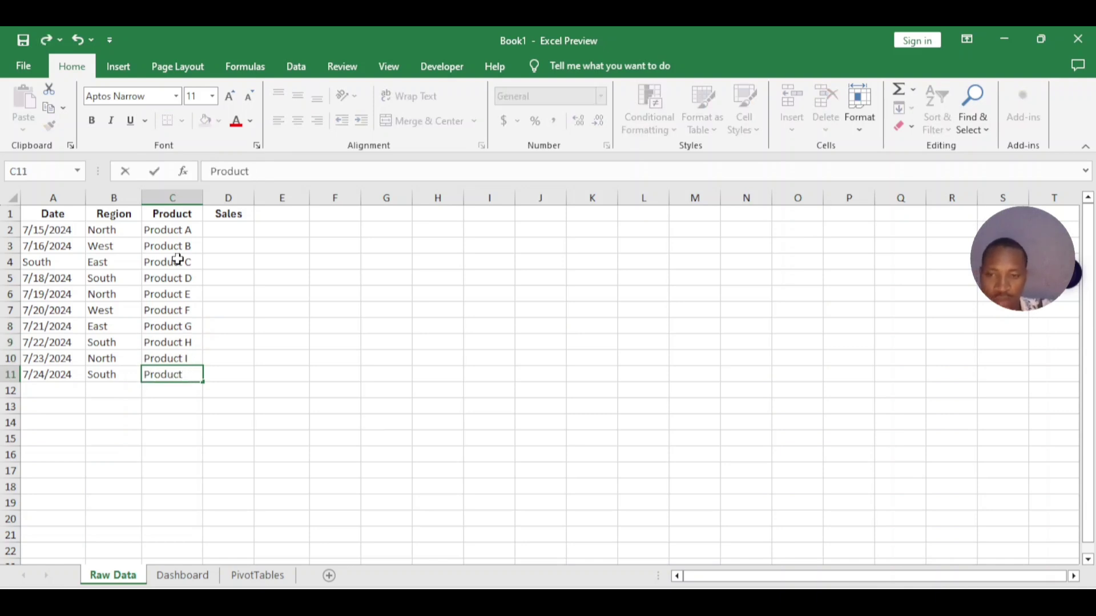
type("J")
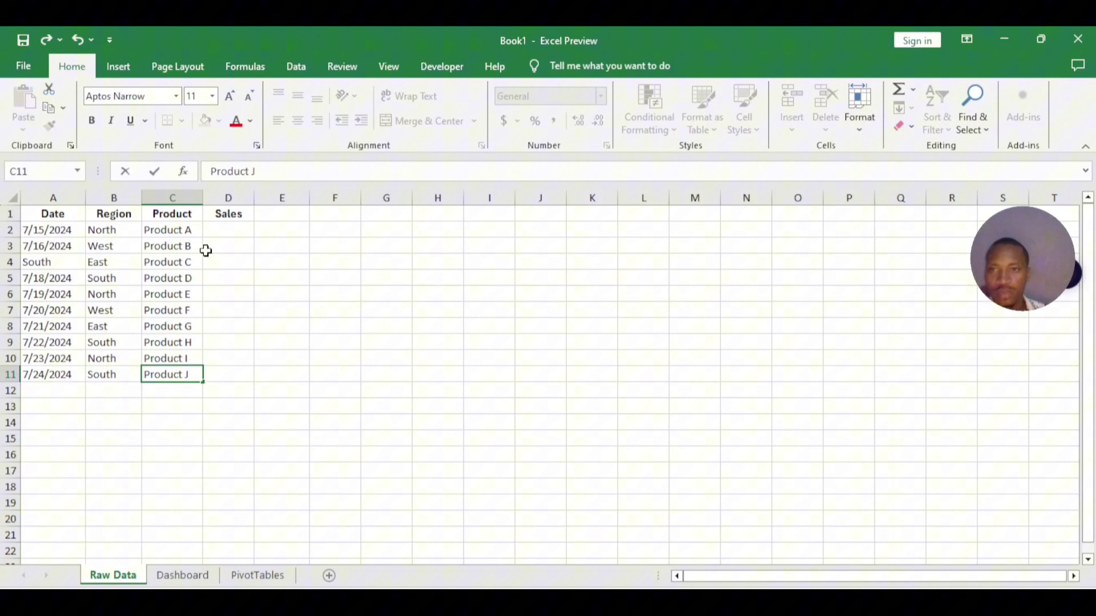
Enter the sales figures 500, 200, 4000, 150 and 450 in cells D2 to D6.
left_click(234, 232)
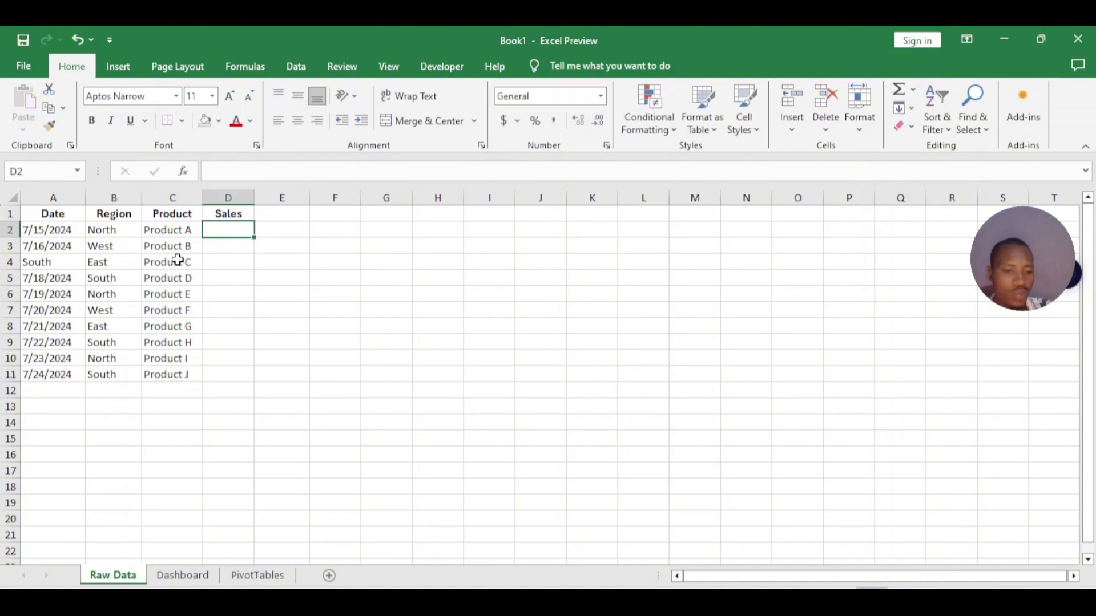
type("500")
key("Return")
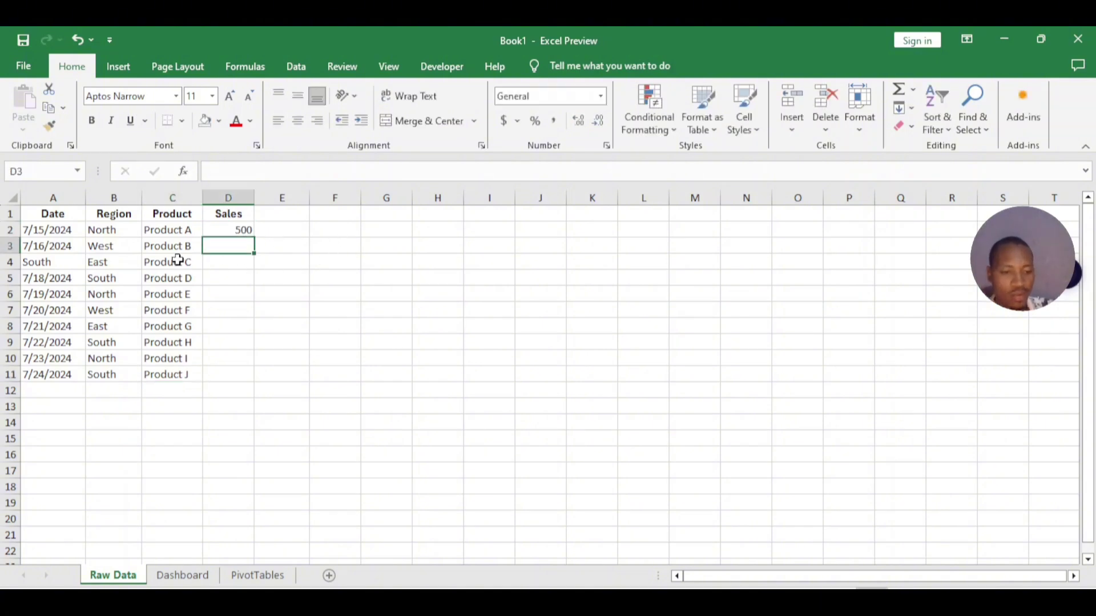
type("200")
key("Return")
type("4000")
key("Return")
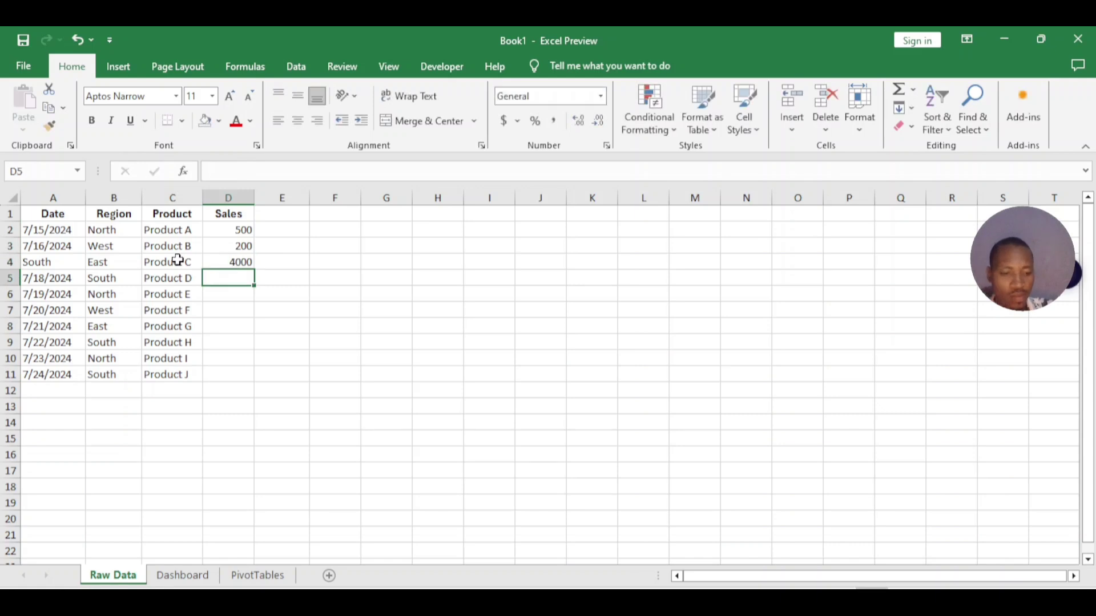
type("150")
key("Return")
type("450")
key("Return")
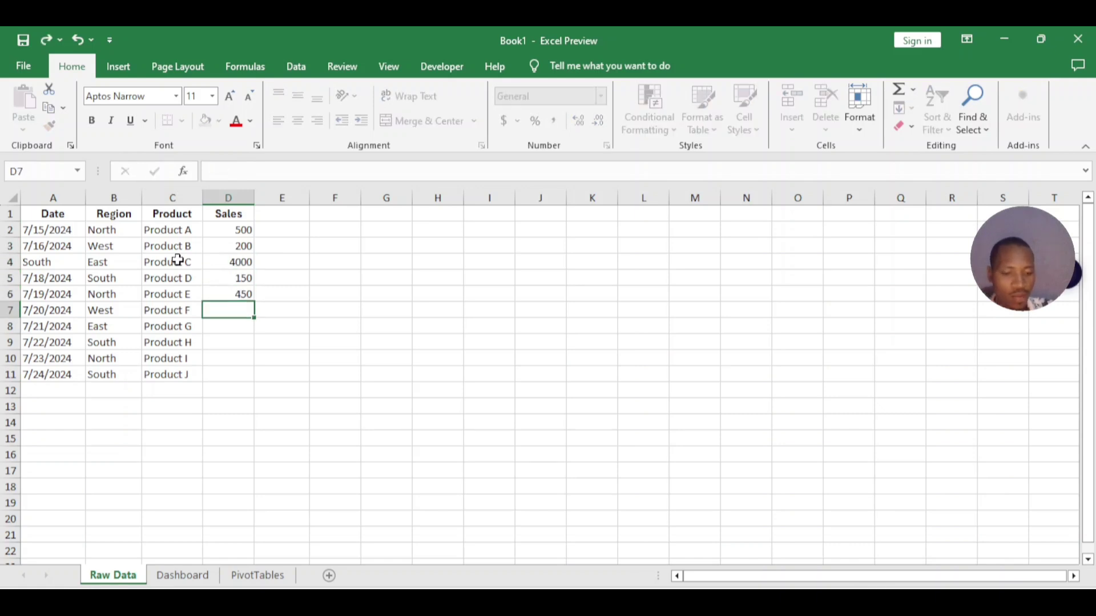
Complete the Sales column with 278, 900, 500, 670 and 410 in cells D7 to D11.
type("278")
key("Return")
type("900")
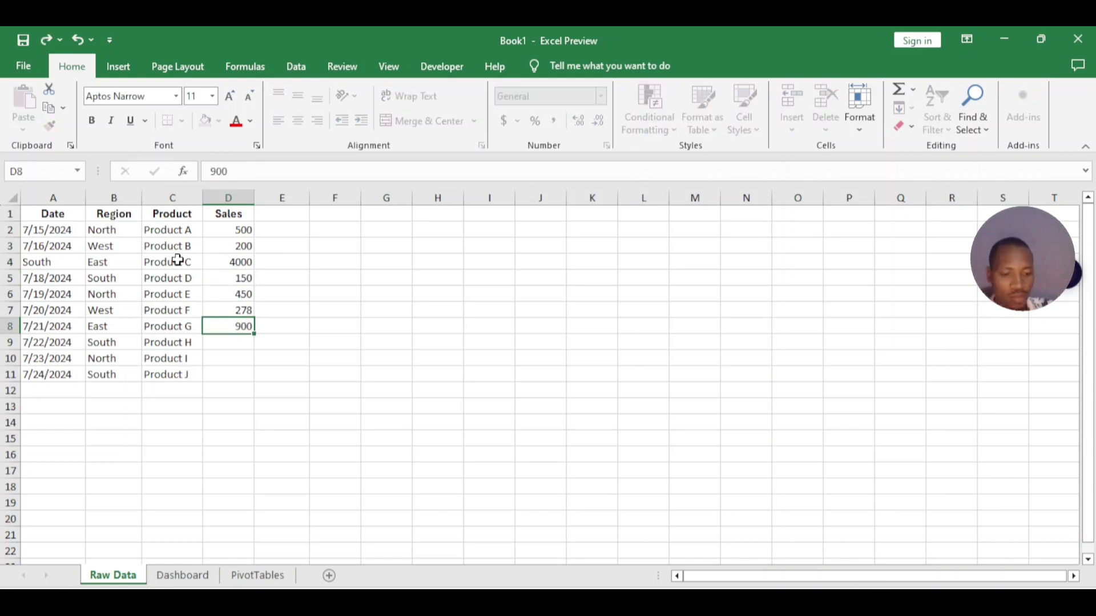
key("Return")
type("500")
key("Return")
type("670")
key("Return")
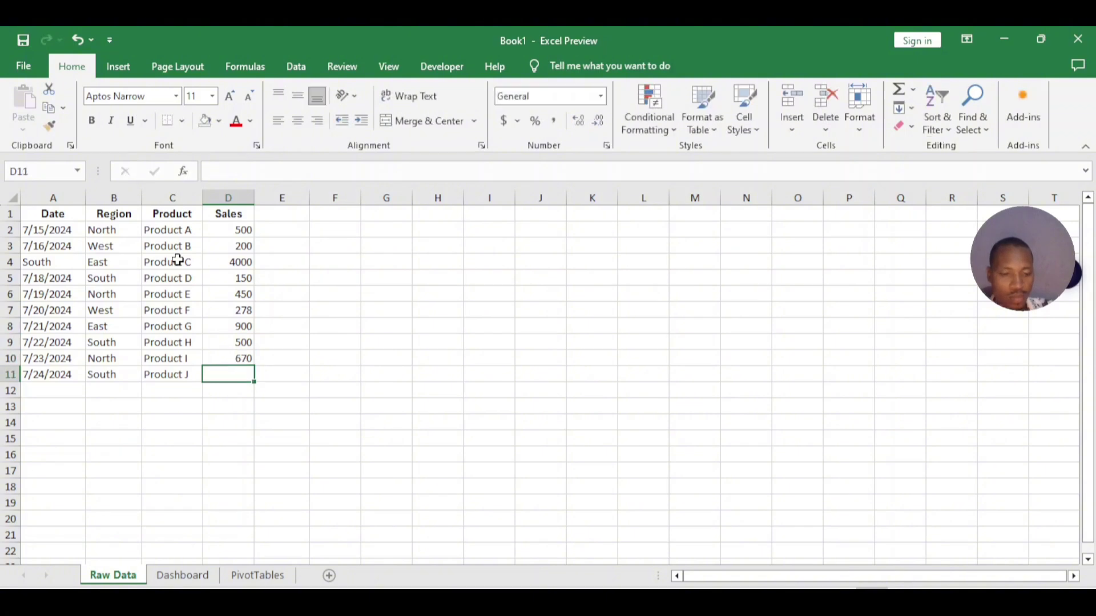
type("410")
left_click(386, 261)
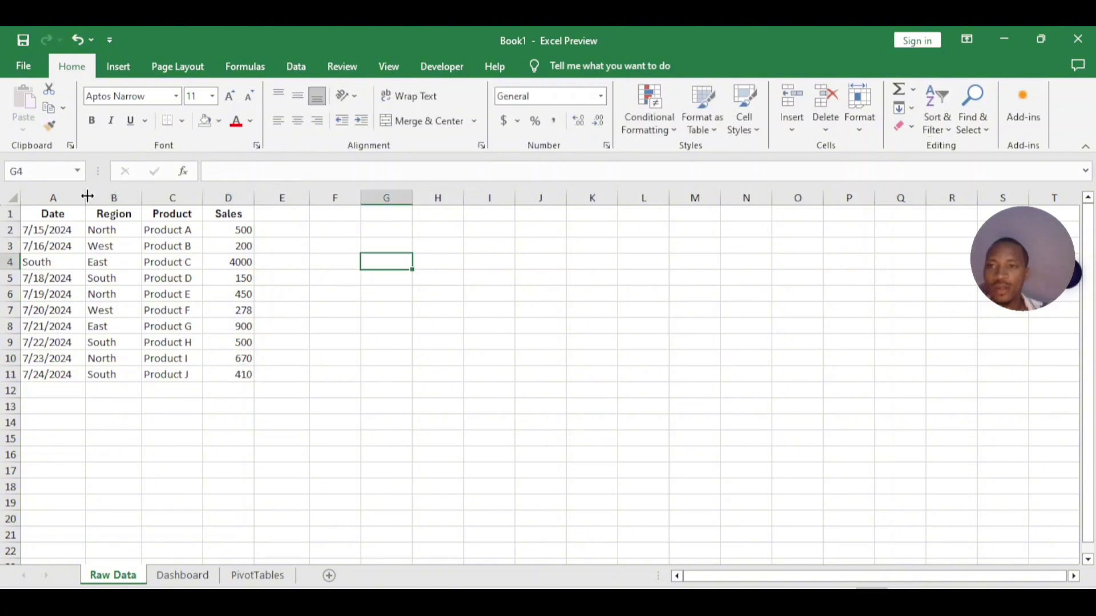
Widen columns A to D so the Date, Region, Product and Sales data is more generously spaced.
left_click_drag(85, 197, 329, 199)
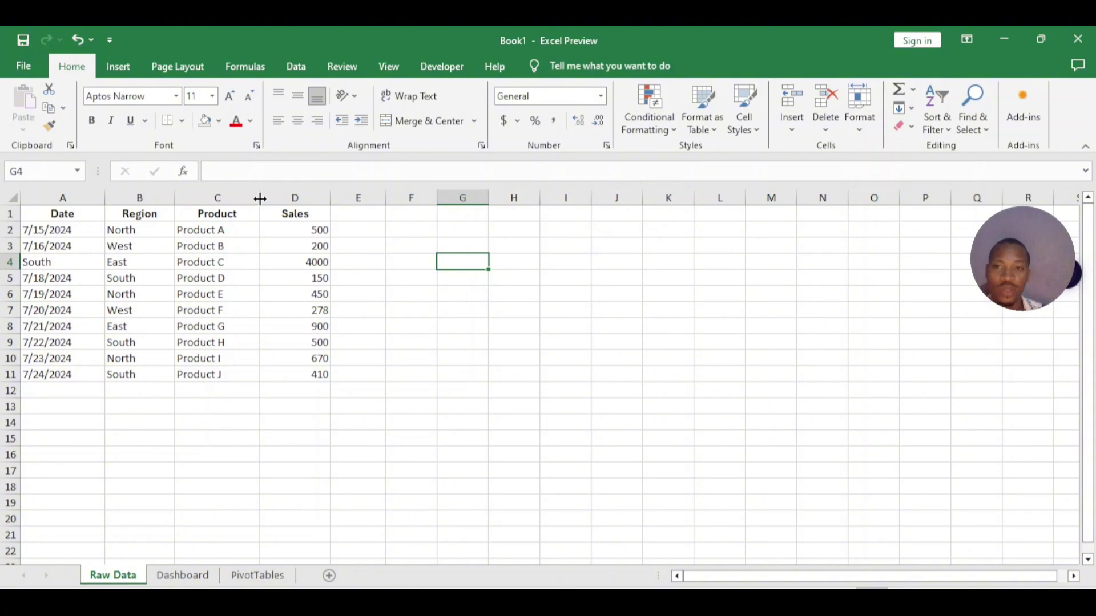
left_click_drag(259, 199, 271, 198)
left_click_drag(174, 198, 189, 198)
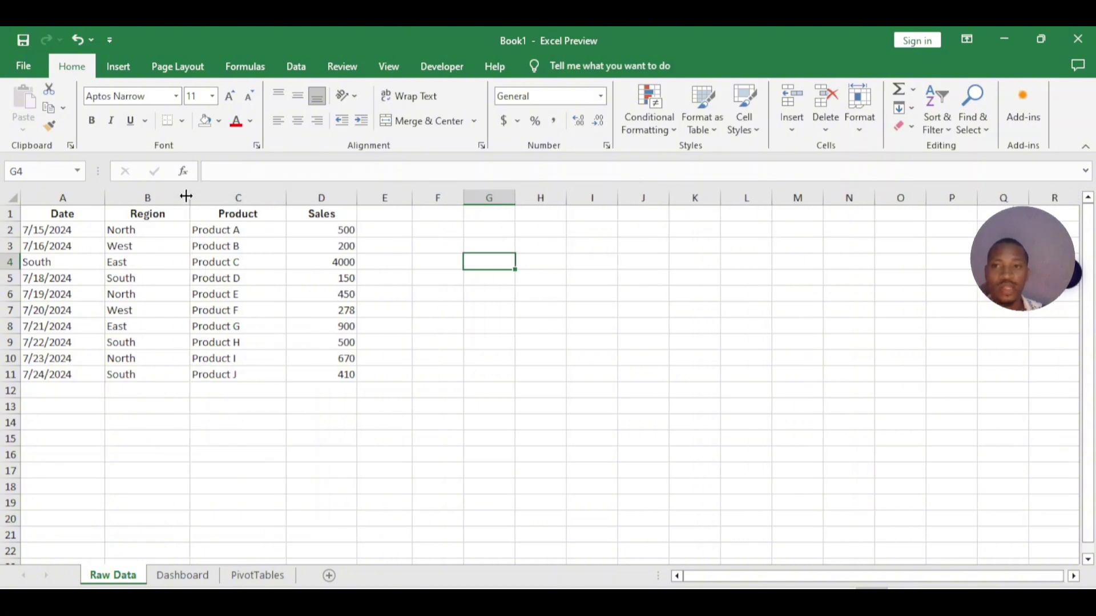
left_click_drag(106, 202, 114, 200)
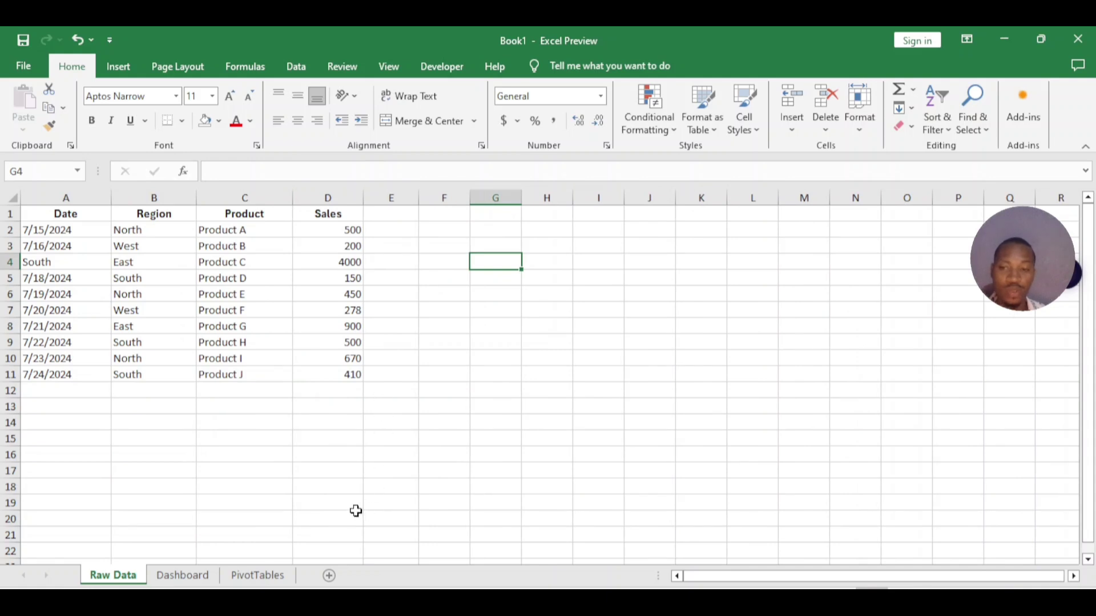
left_click(248, 576)
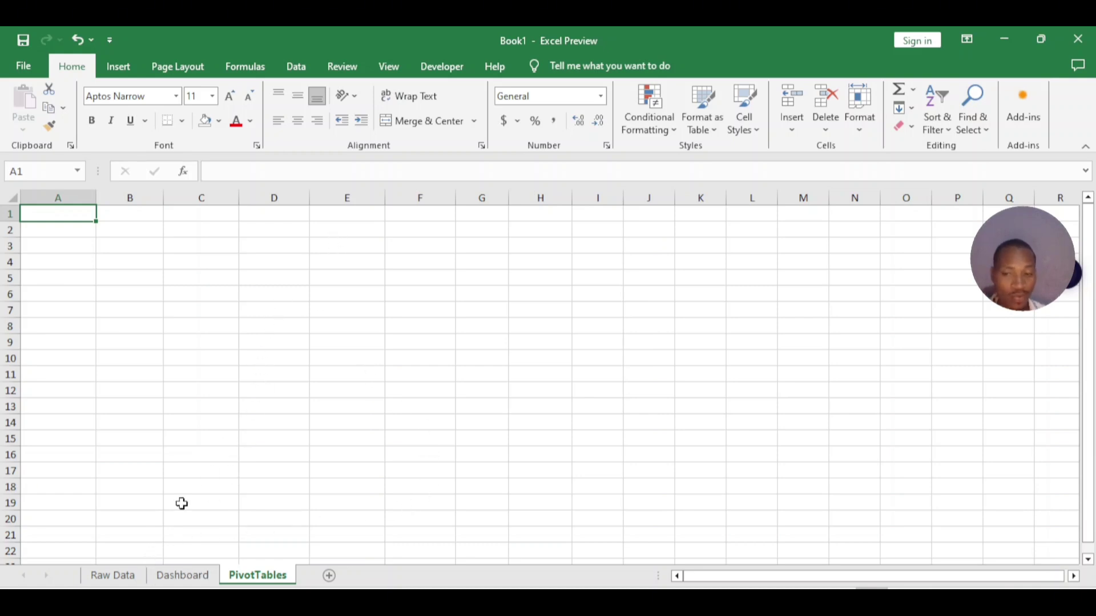
left_click(126, 576)
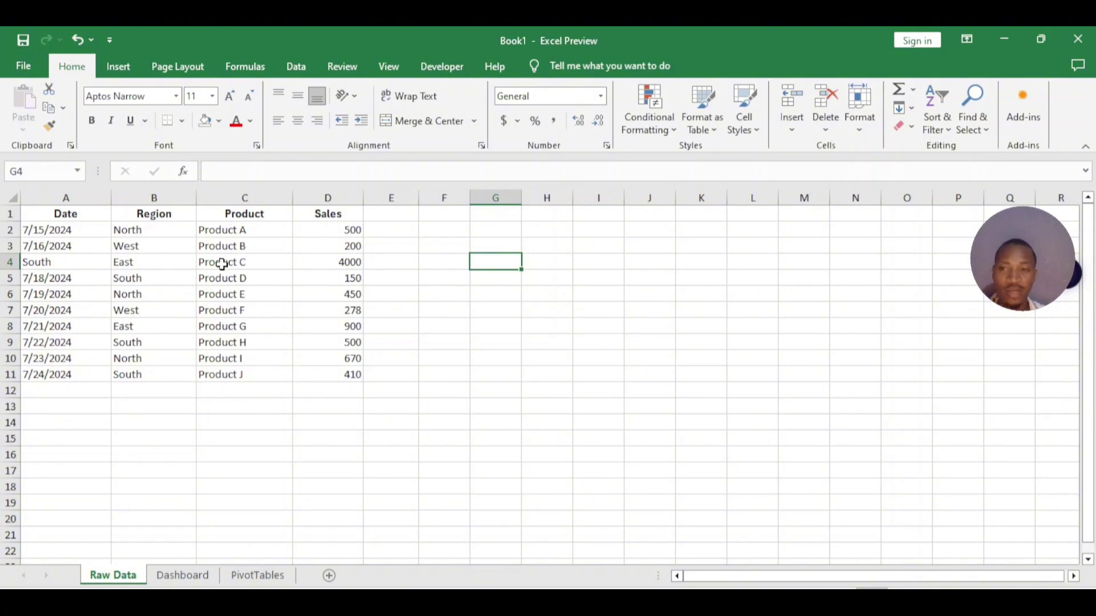
Clear the wrong entry in date cell A4 and fill the date series down from A3 to put 7/17/2024 there.
left_click(53, 264)
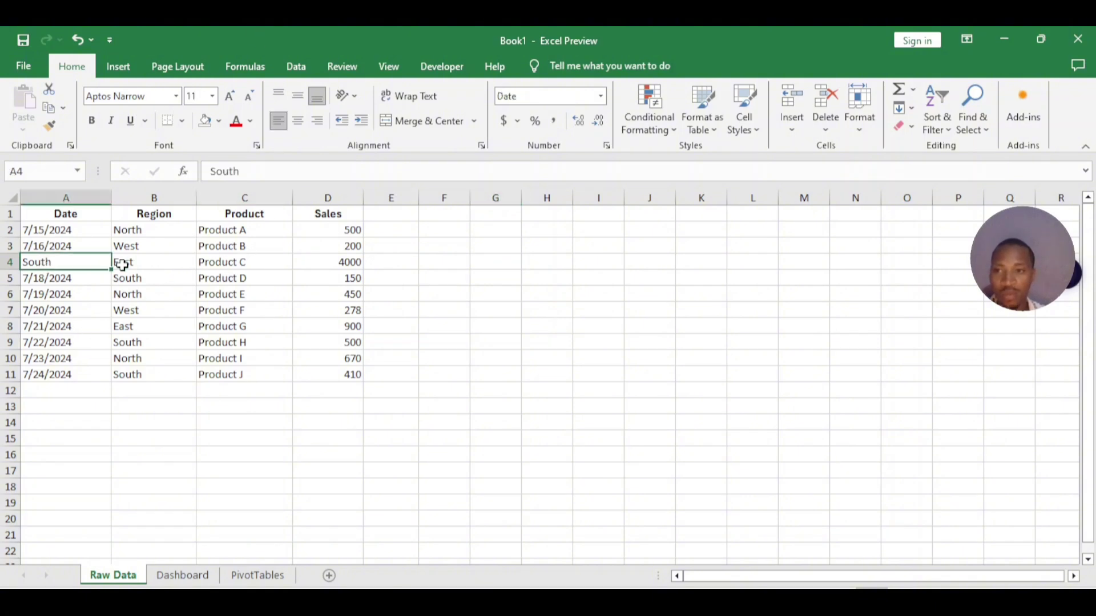
key("Delete")
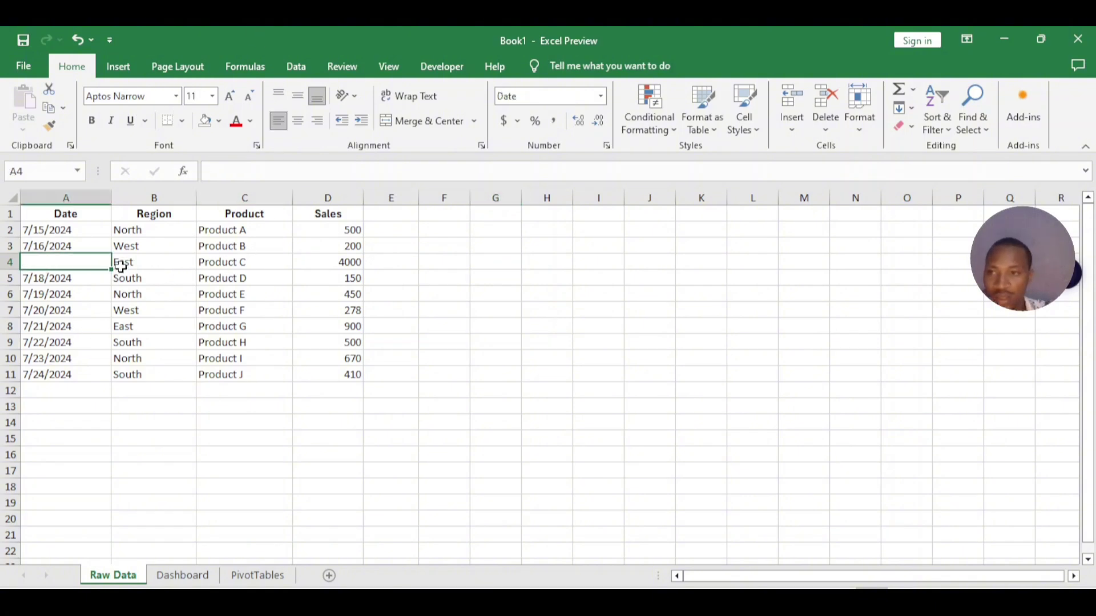
left_click(60, 245)
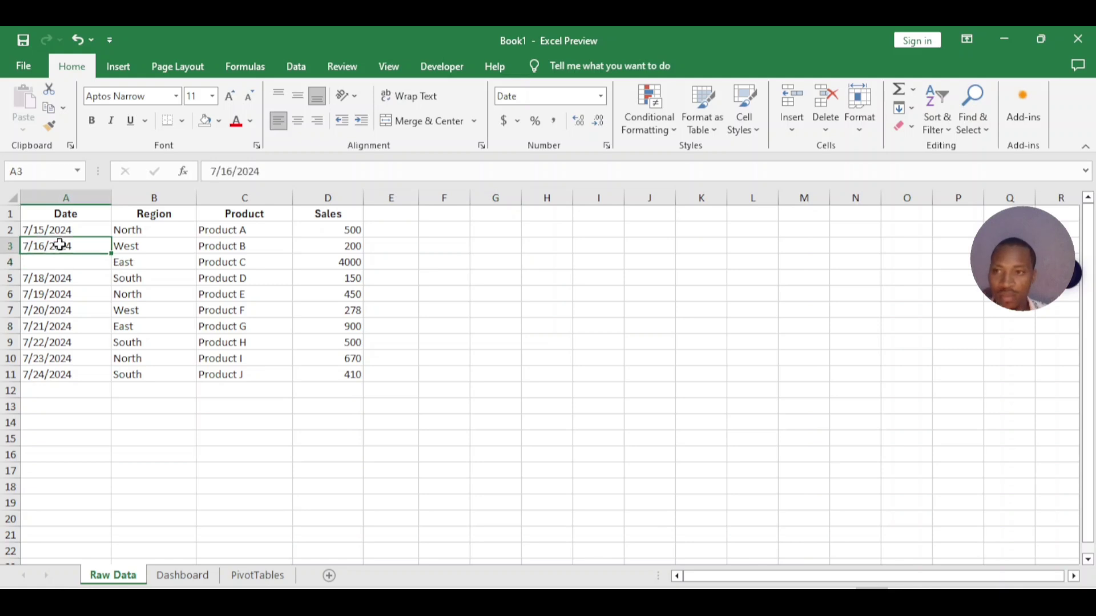
left_click_drag(111, 253, 107, 269)
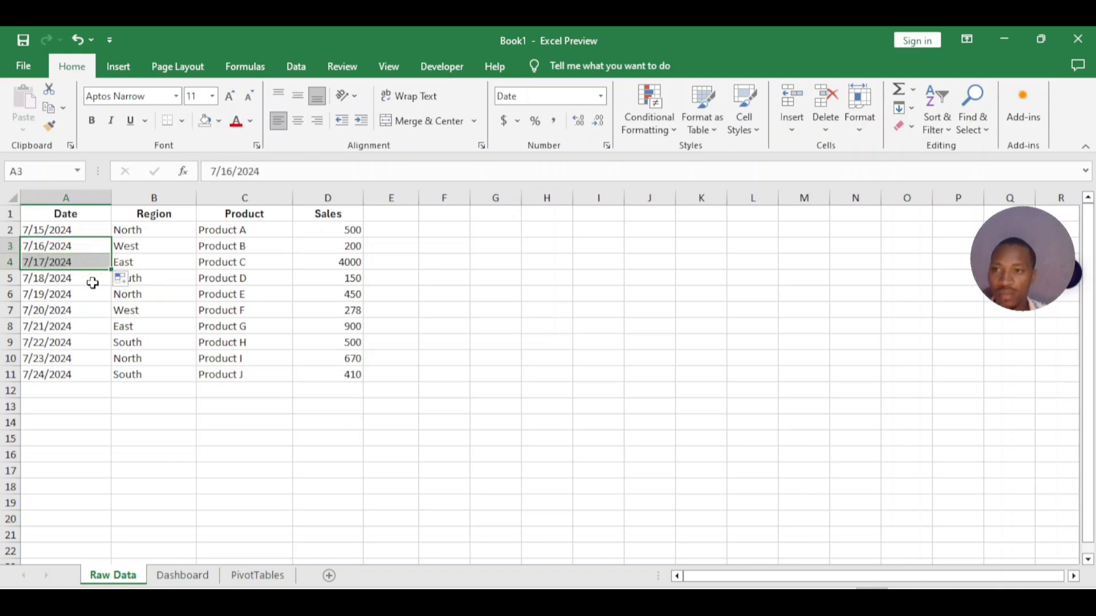
left_click(436, 231)
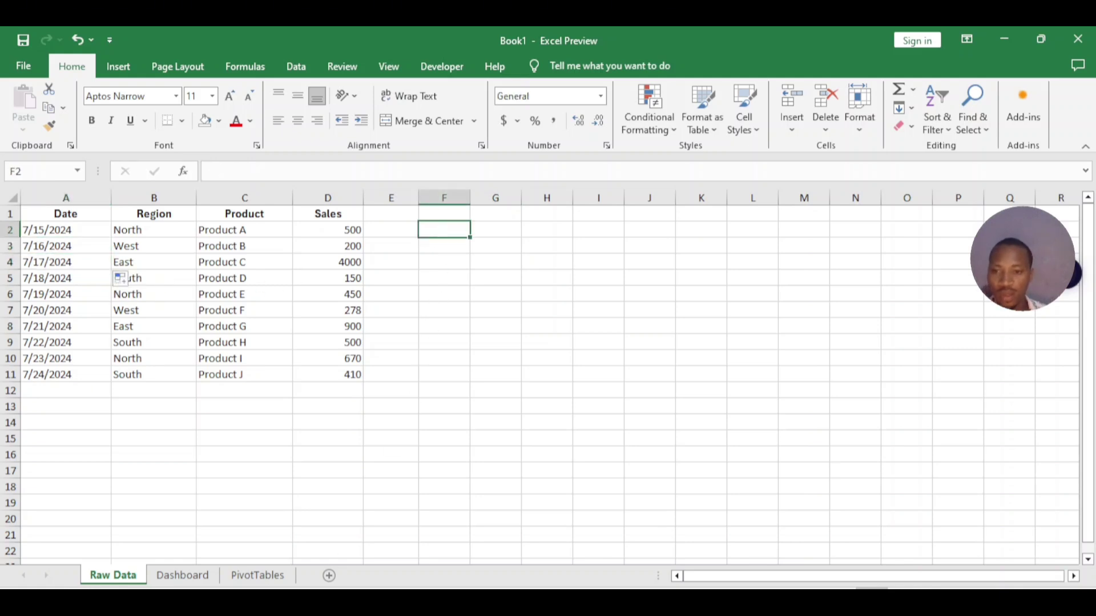
Insert a PivotTable based on Raw Data range A1:D11 at cell A1 of the existing PivotTables sheet.
left_click(258, 575)
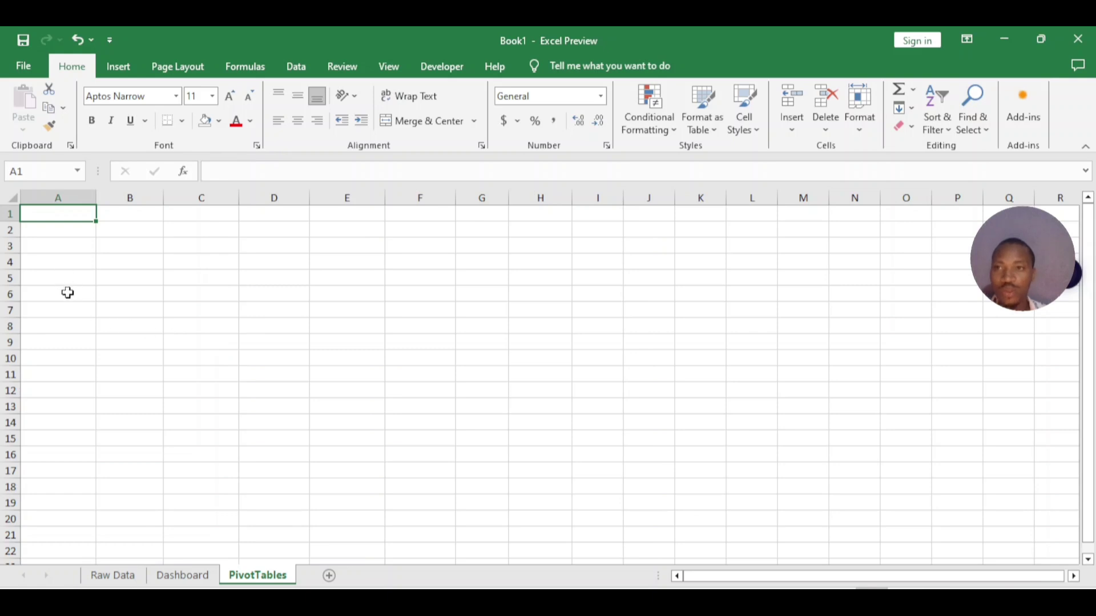
left_click(117, 72)
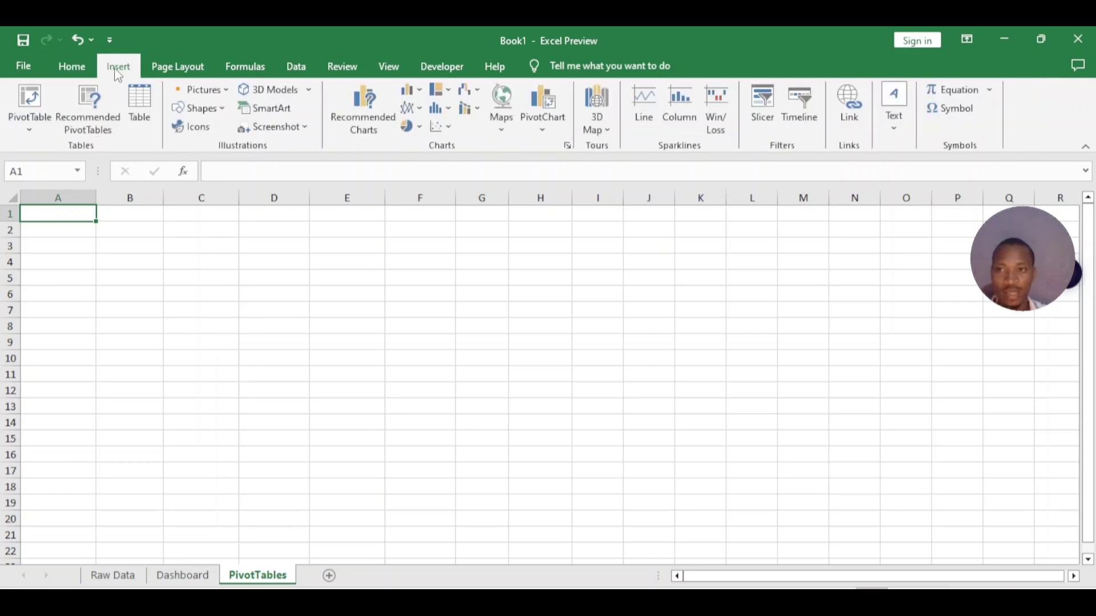
left_click(29, 125)
left_click(51, 148)
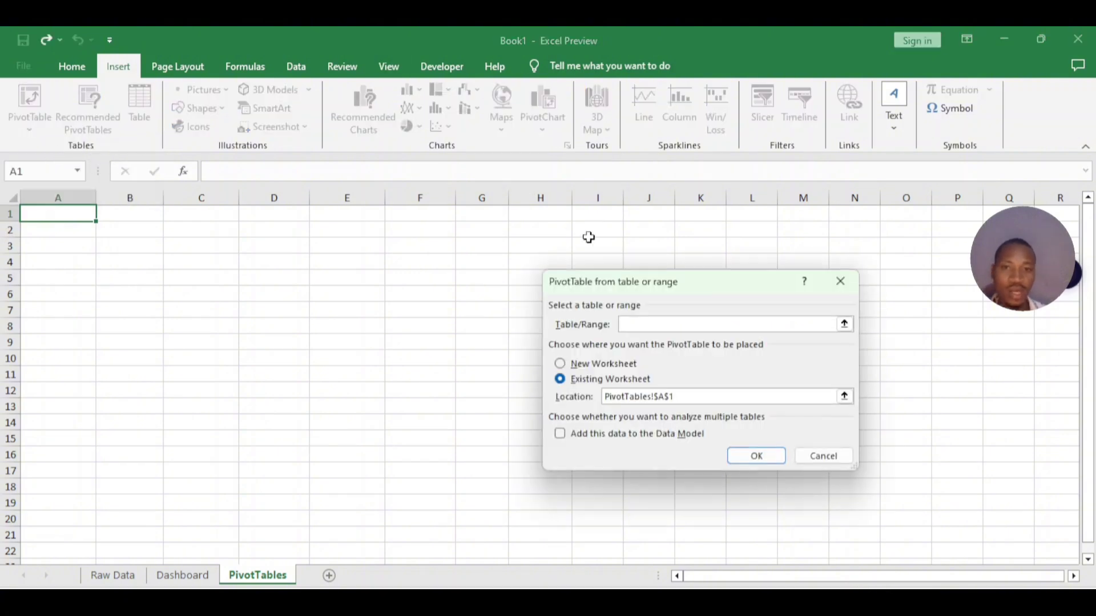
left_click_drag(651, 281, 450, 232)
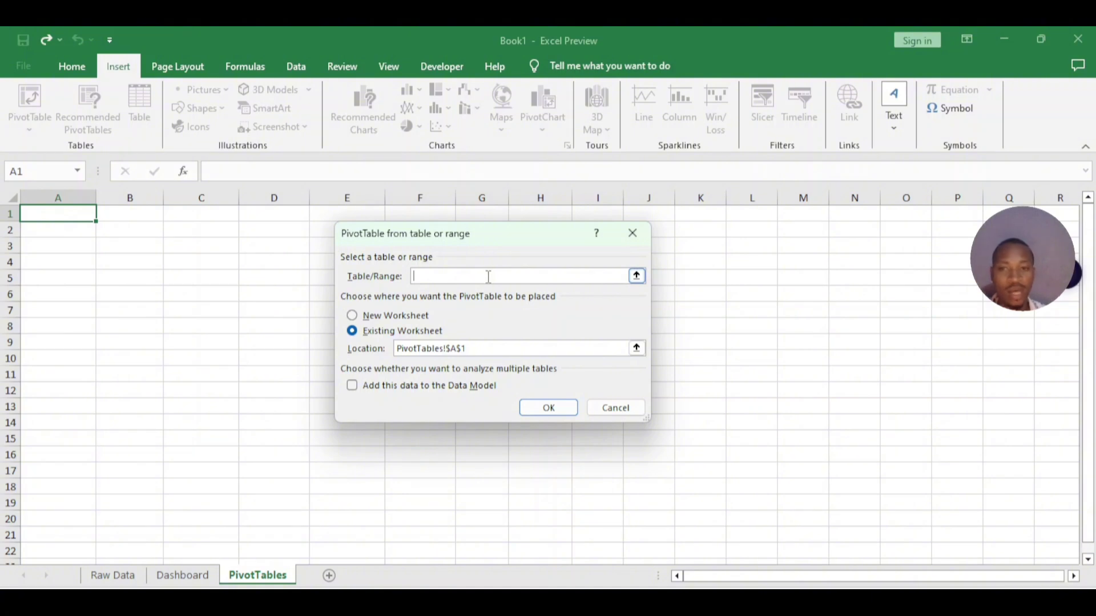
left_click(120, 576)
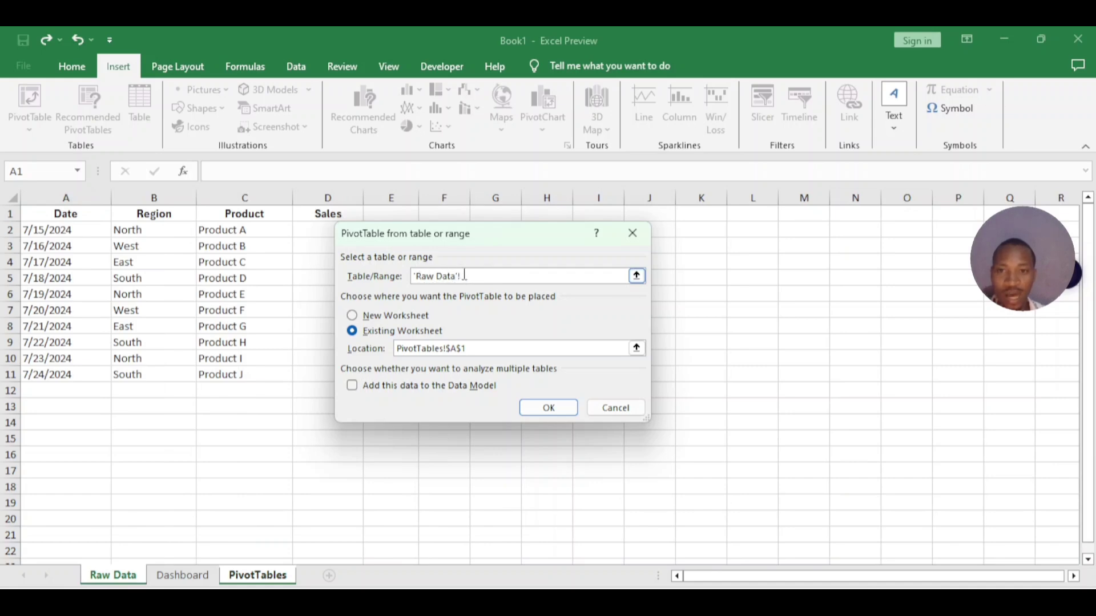
left_click(469, 278)
left_click_drag(477, 237, 599, 249)
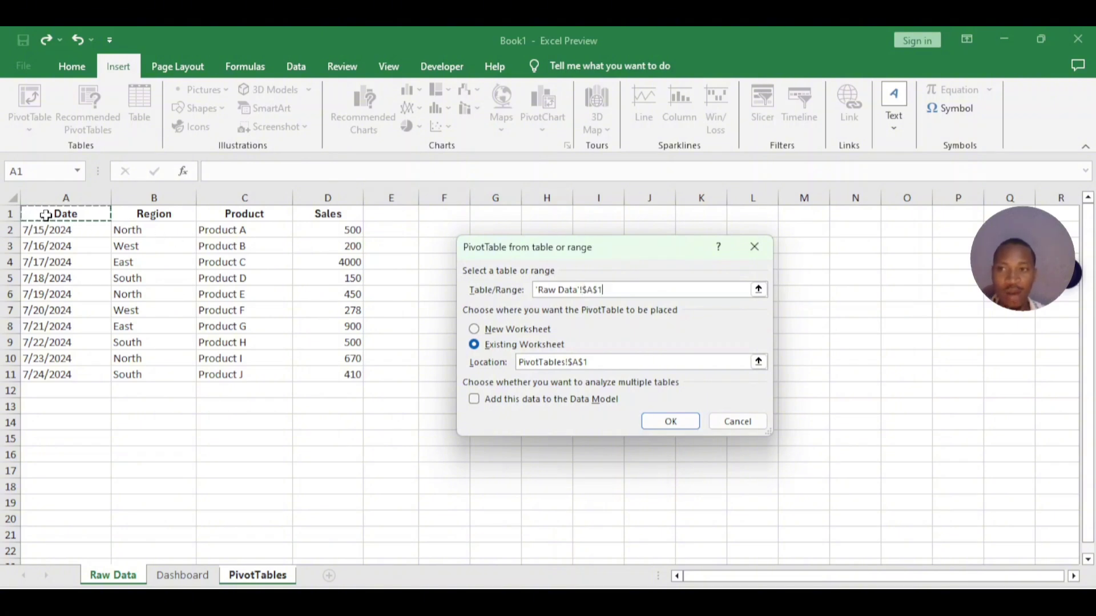
left_click_drag(30, 214, 355, 374)
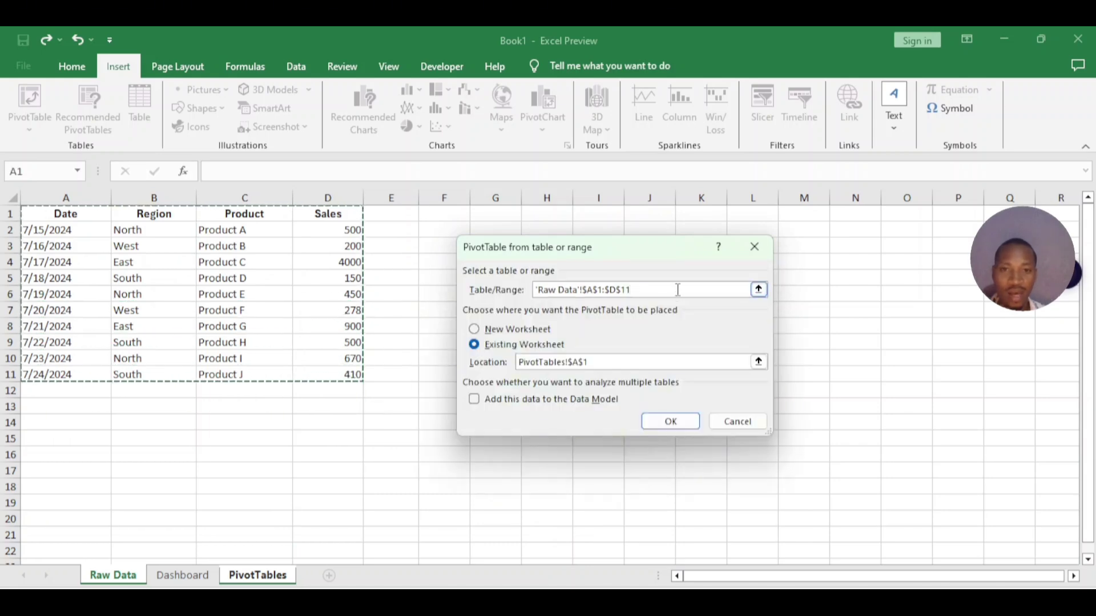
mouse_move(651, 293)
left_mouse_down()
mouse_move(535, 291)
mouse_move(643, 291)
left_mouse_up()
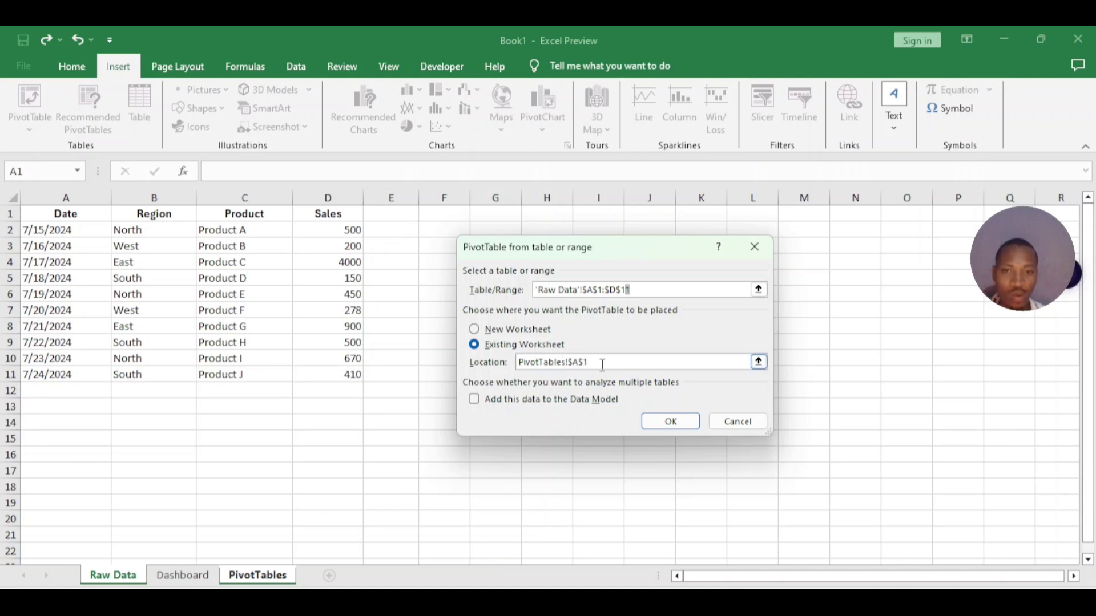
left_click(608, 362)
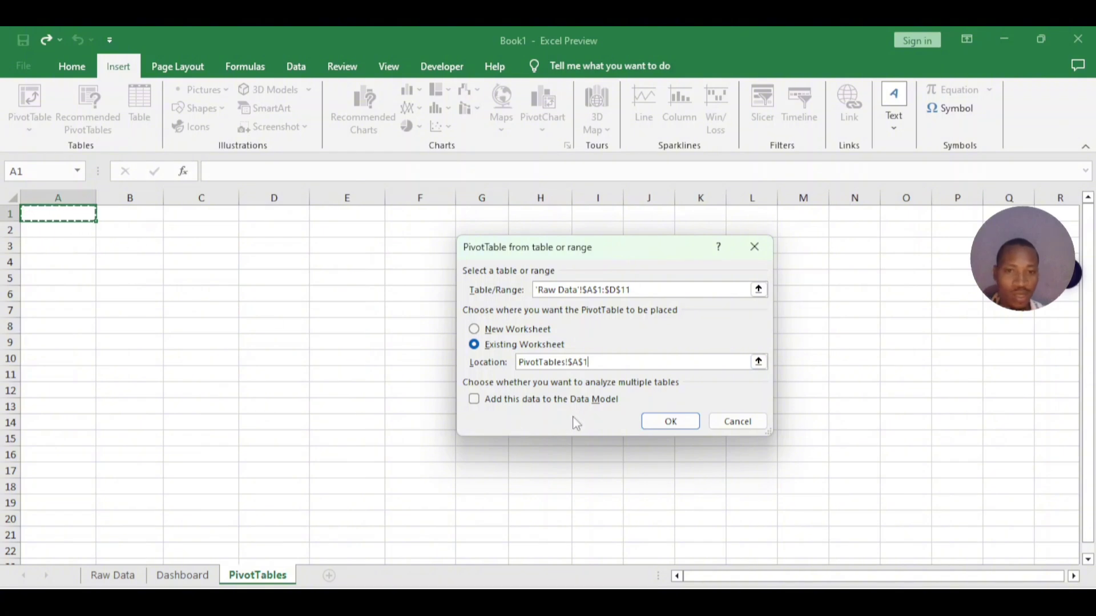
left_click(668, 421)
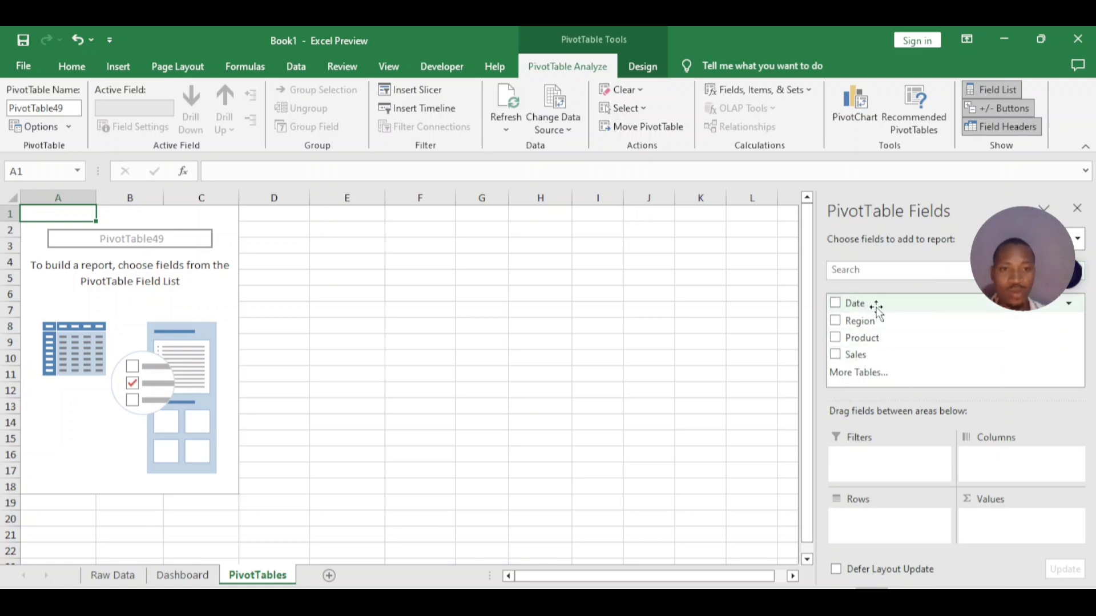
Place Region in the rows and Sales in the values of the PivotTable, and rename it PivotTable1.
left_click_drag(890, 336, 690, 348)
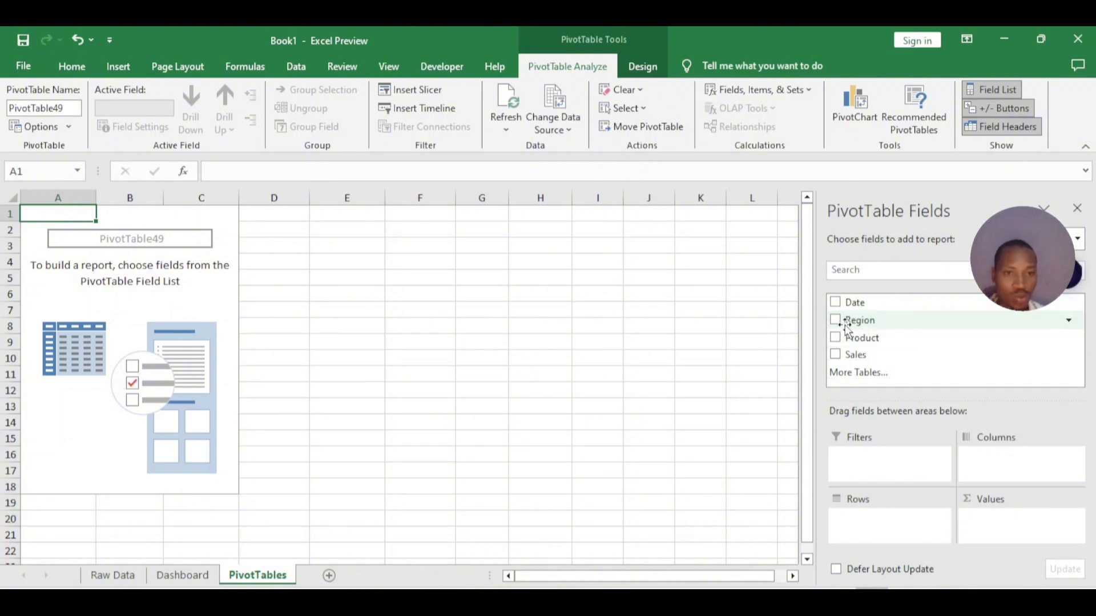
left_click_drag(858, 323, 870, 524)
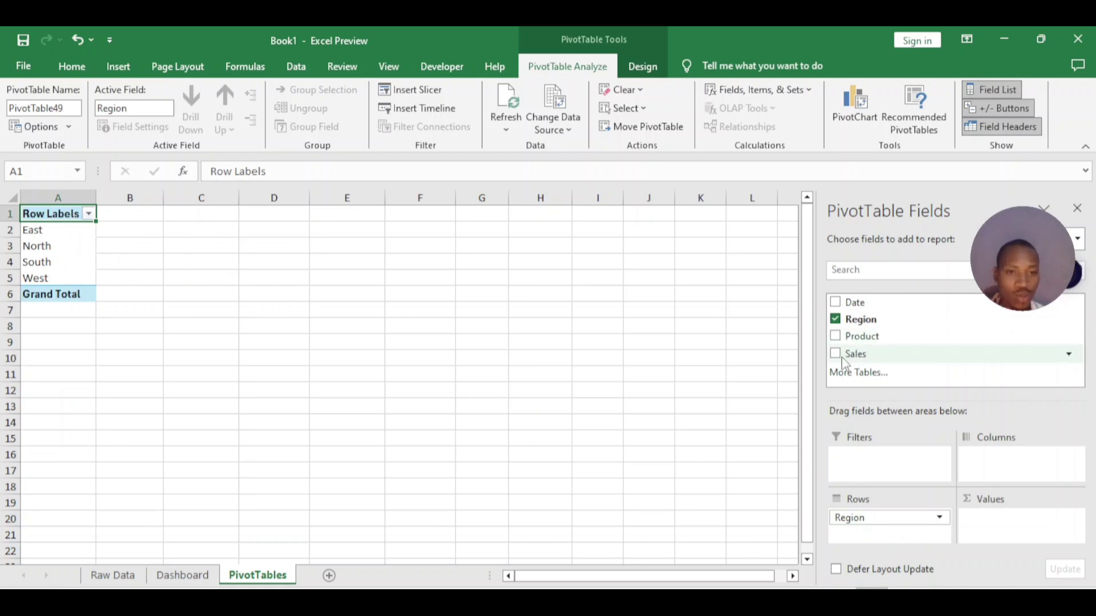
left_click_drag(850, 356, 1009, 528)
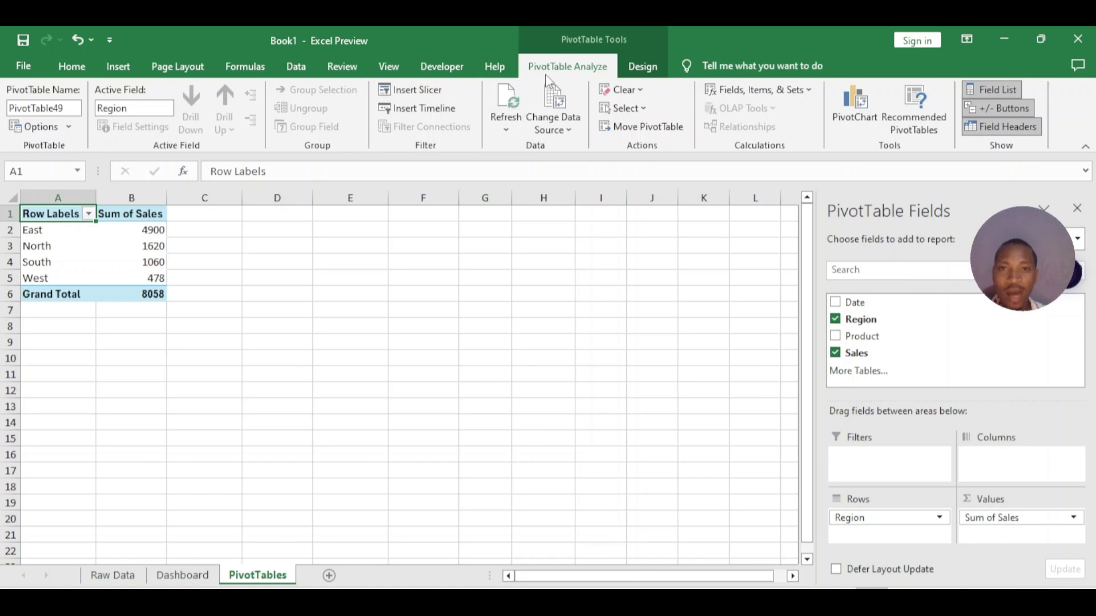
left_click(72, 109)
left_click(71, 109)
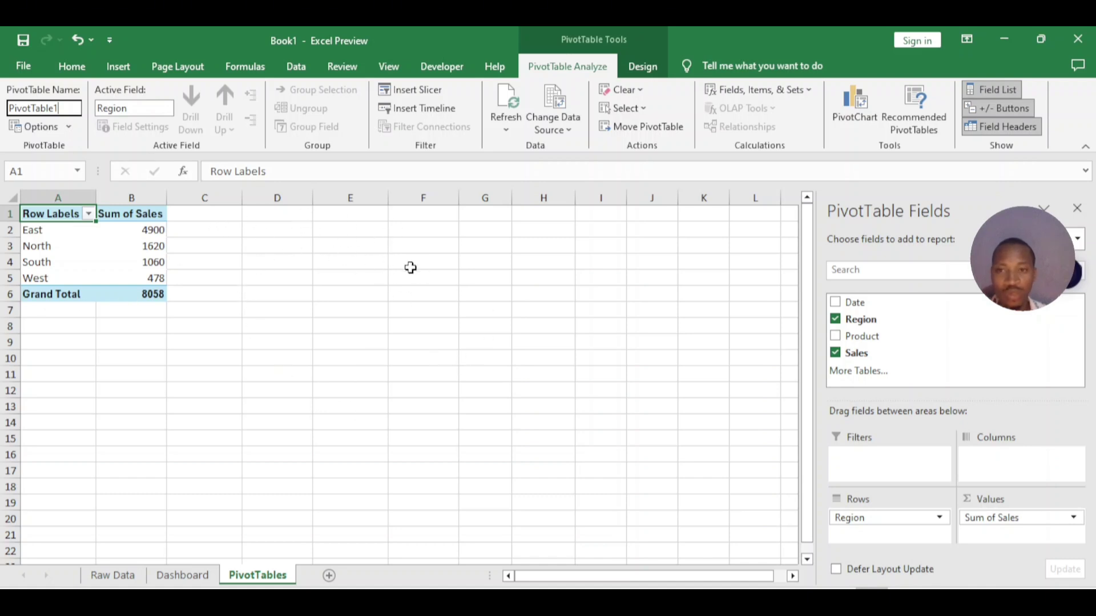
Insert a PivotTable from Raw Data range A1:D11 at cell A9 of the PivotTables sheet, with Product as rows and the sum of Sales as values.
left_click(78, 344)
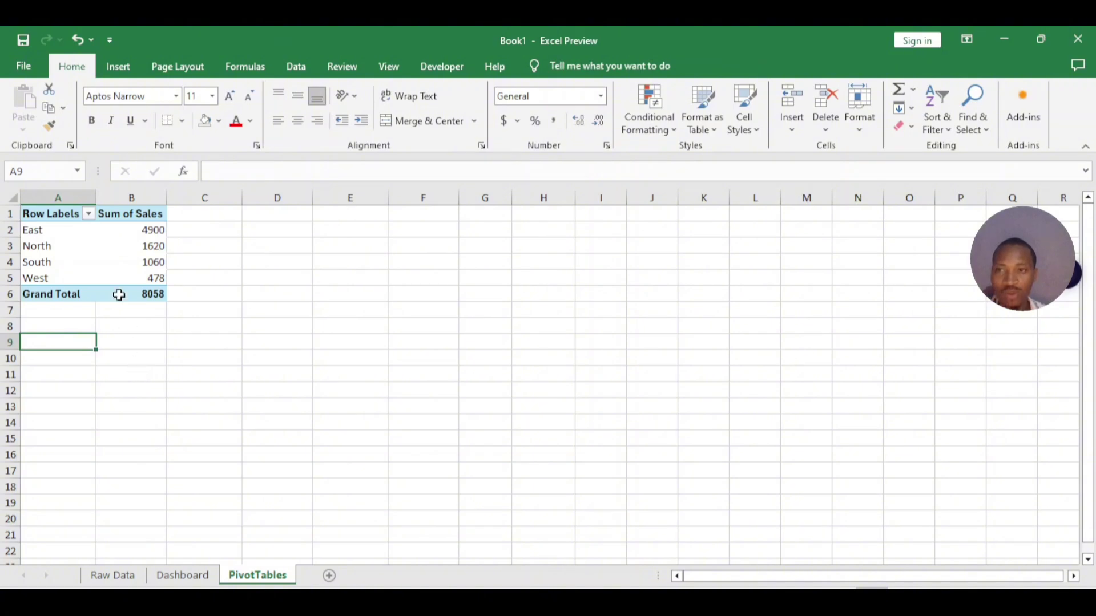
left_click(113, 69)
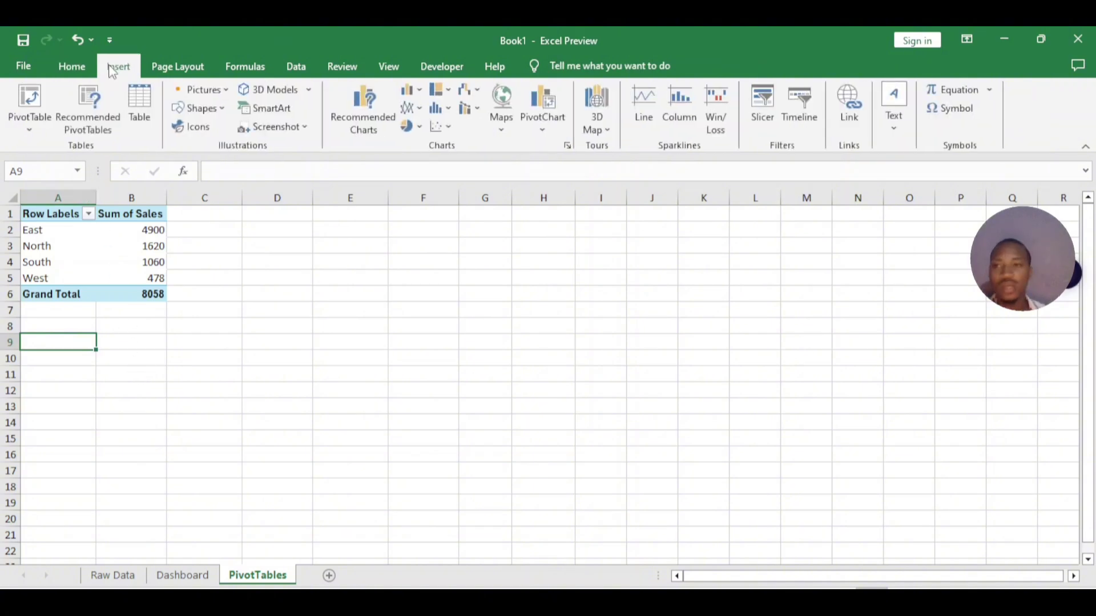
left_click(30, 131)
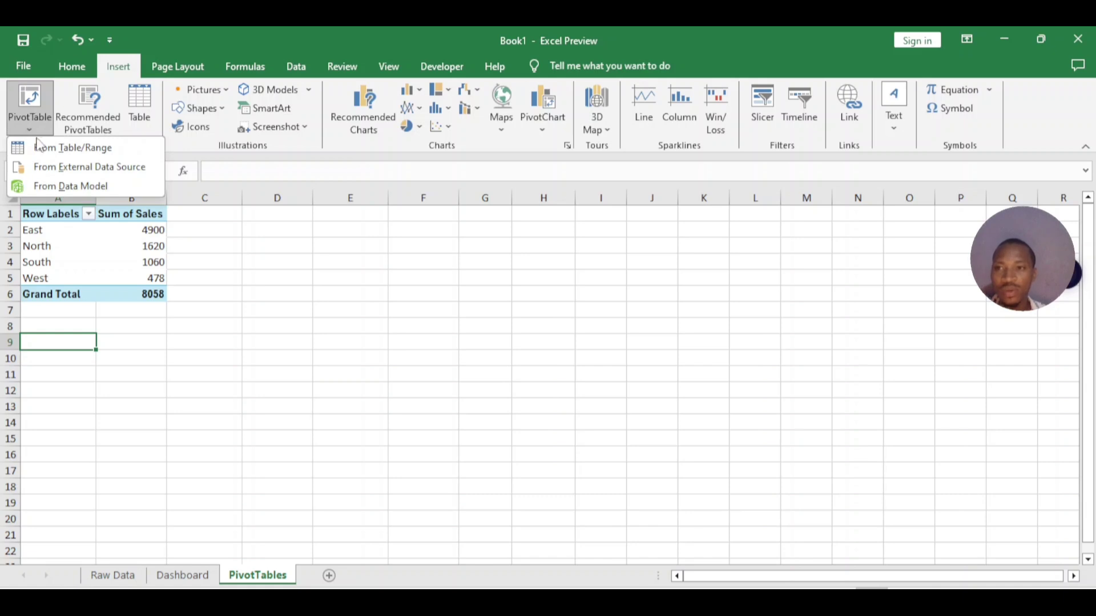
left_click(38, 146)
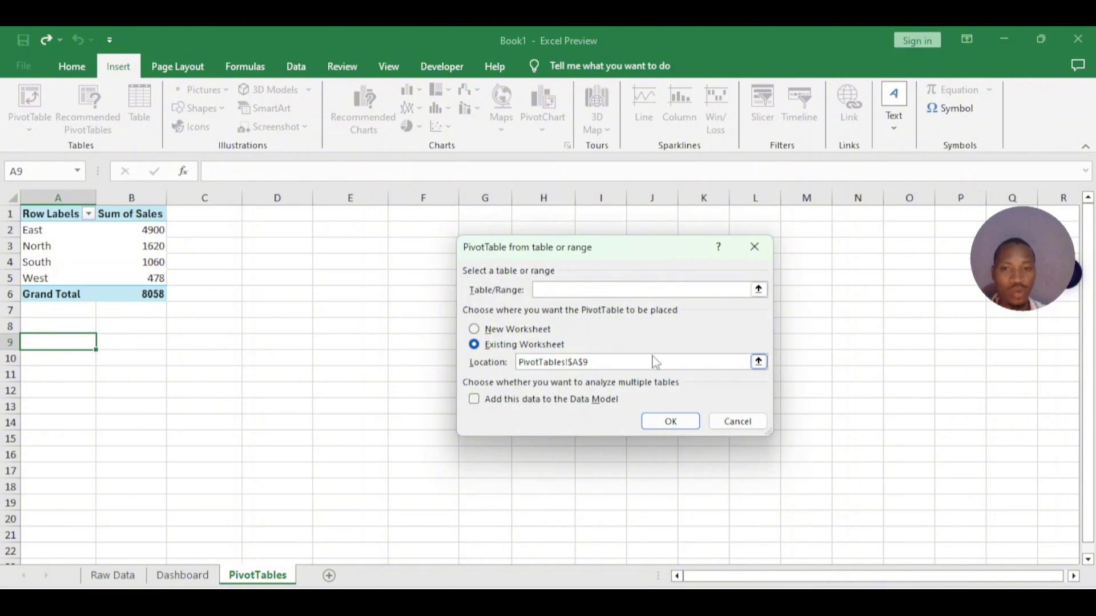
left_click(123, 576)
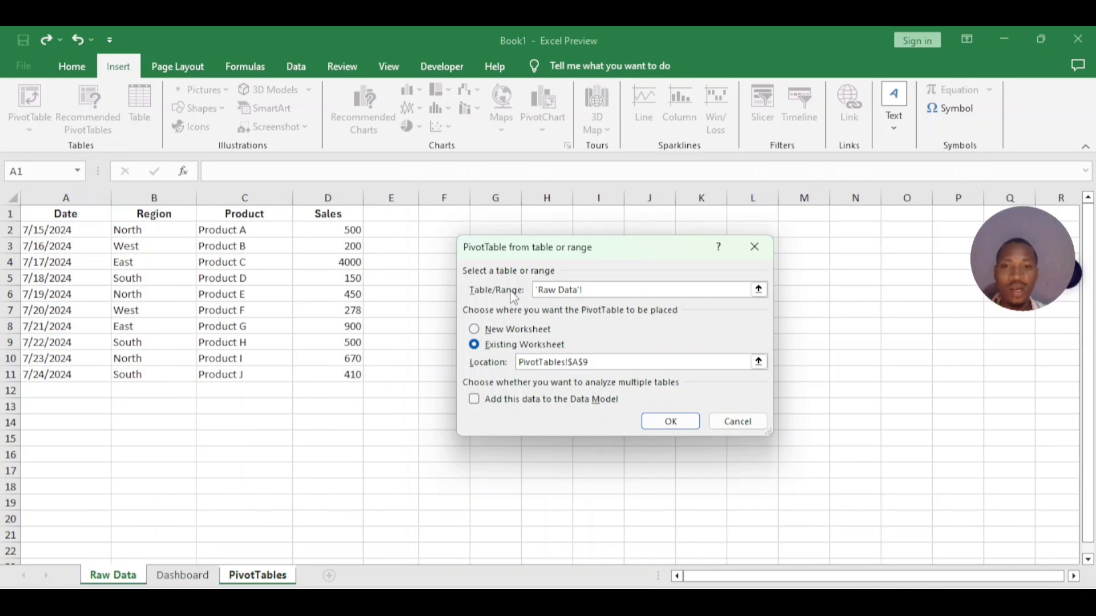
left_click(583, 289)
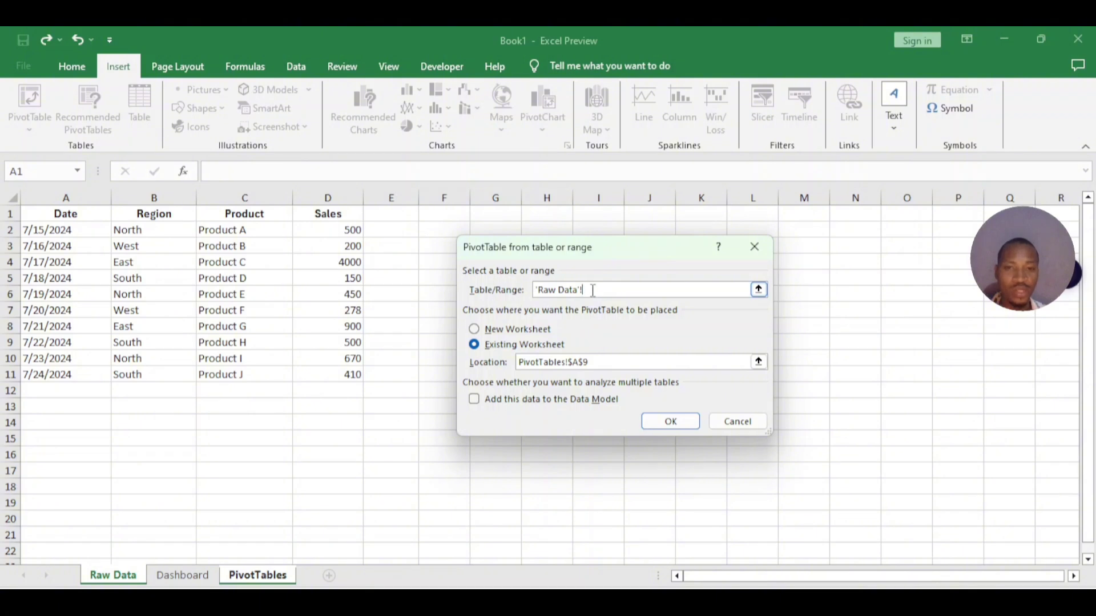
left_click(39, 218)
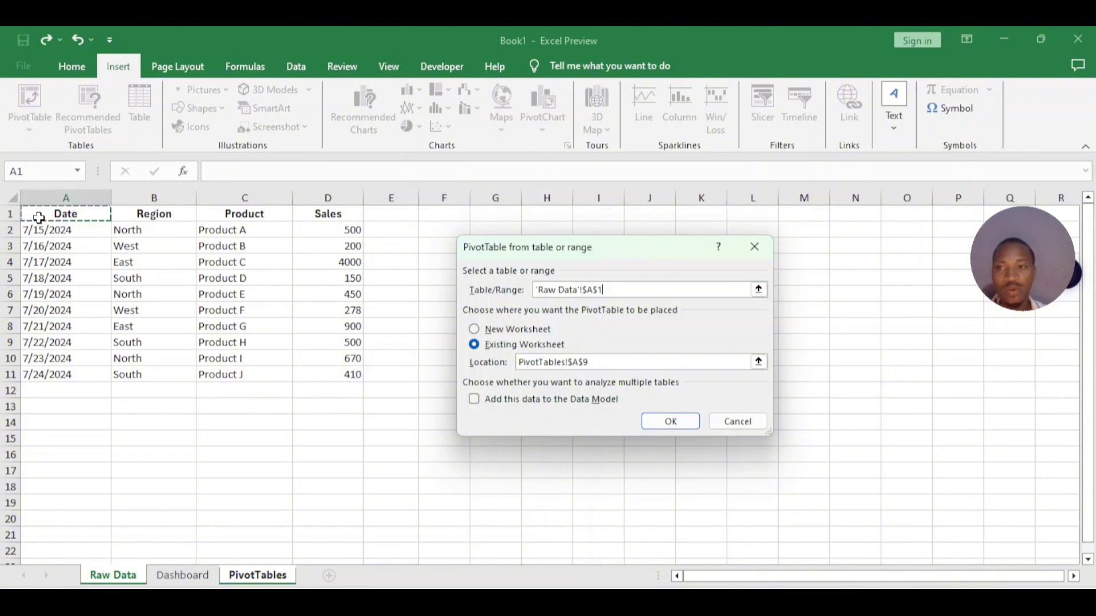
left_click_drag(38, 218, 343, 376)
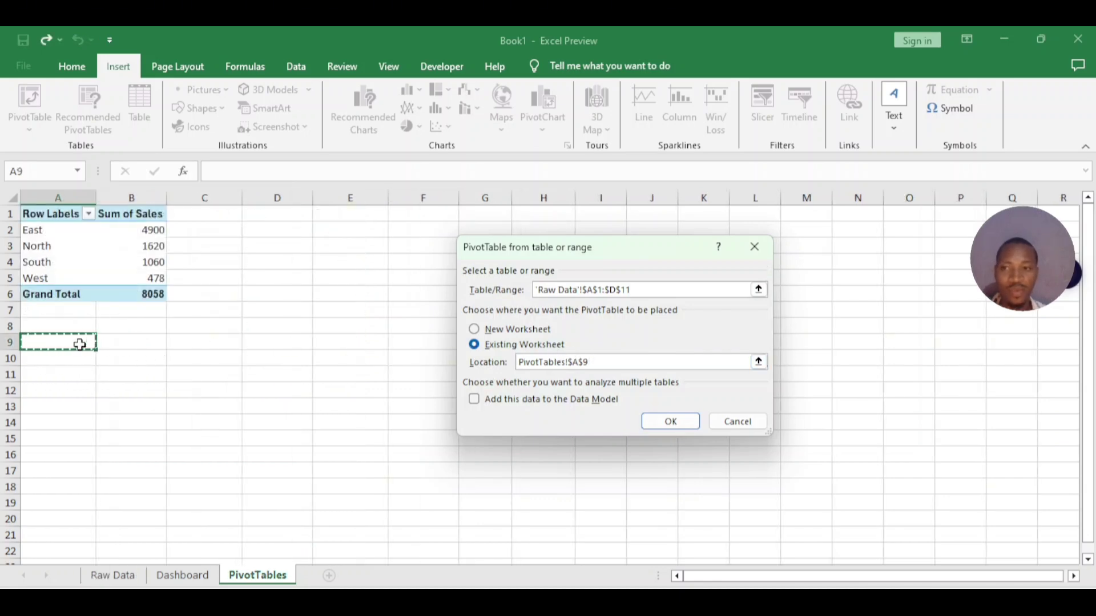
left_click(662, 420)
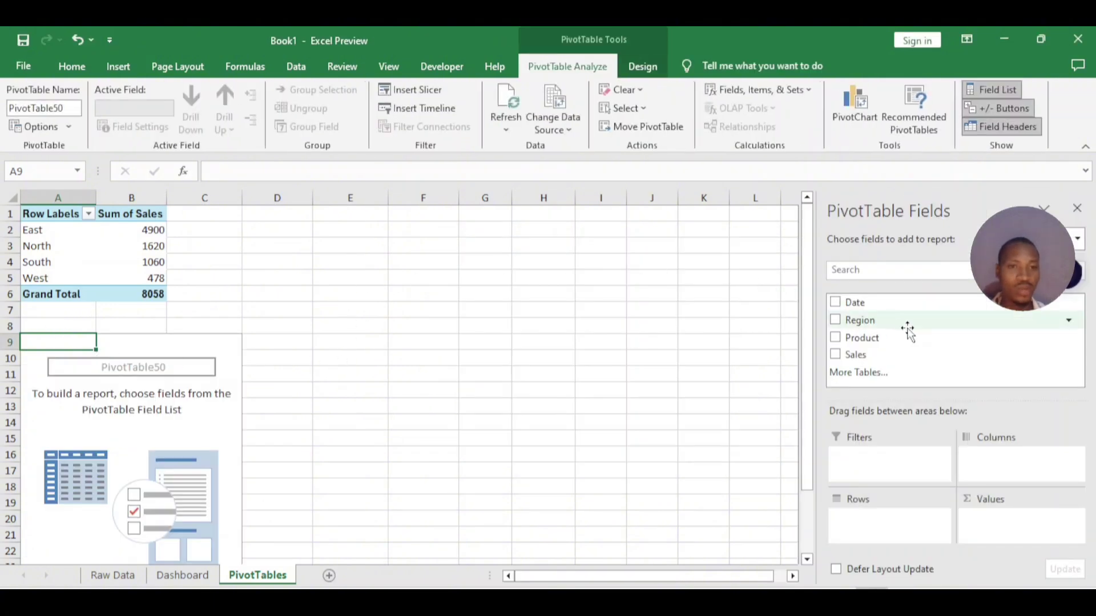
left_click(836, 336)
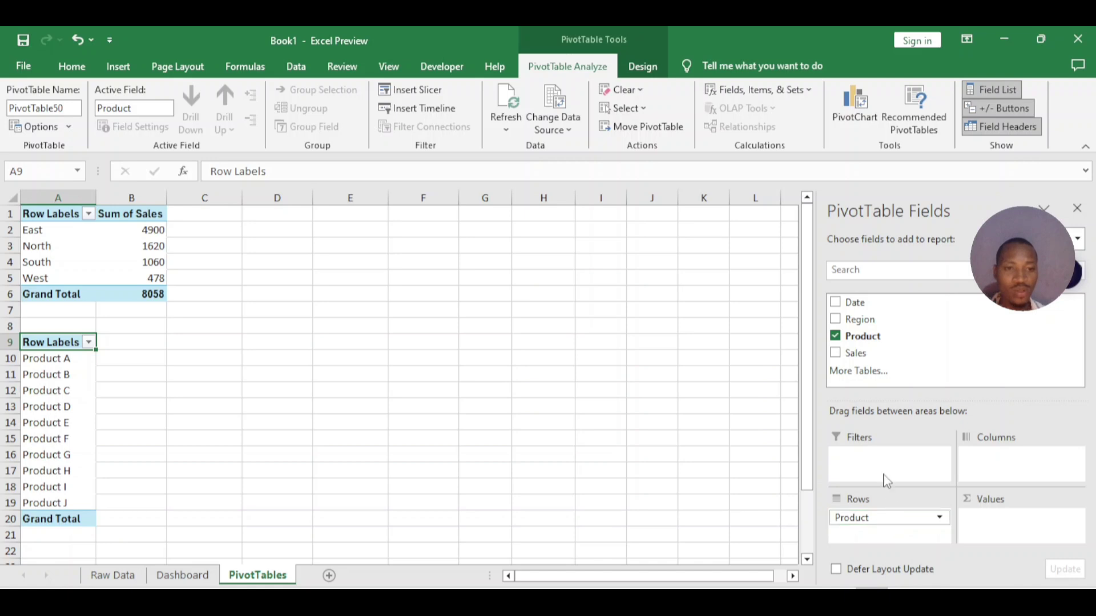
left_click(836, 353)
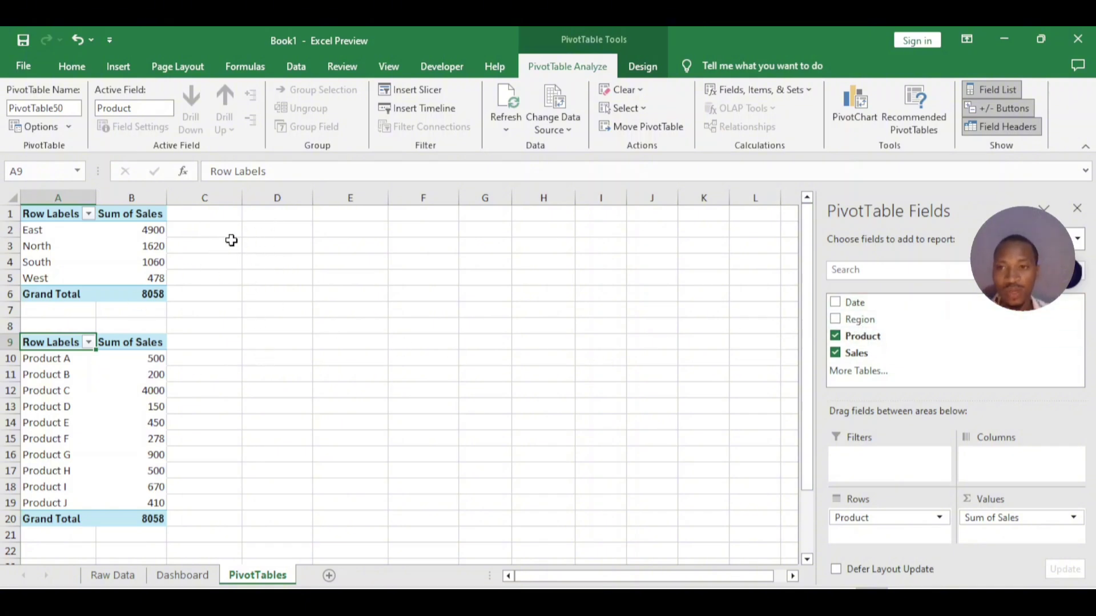
Insert a PivotTable from Raw Data range A1:D11 at cell D9 of the PivotTables sheet, with Date as rows and the sum of Sales as values.
left_click(259, 339)
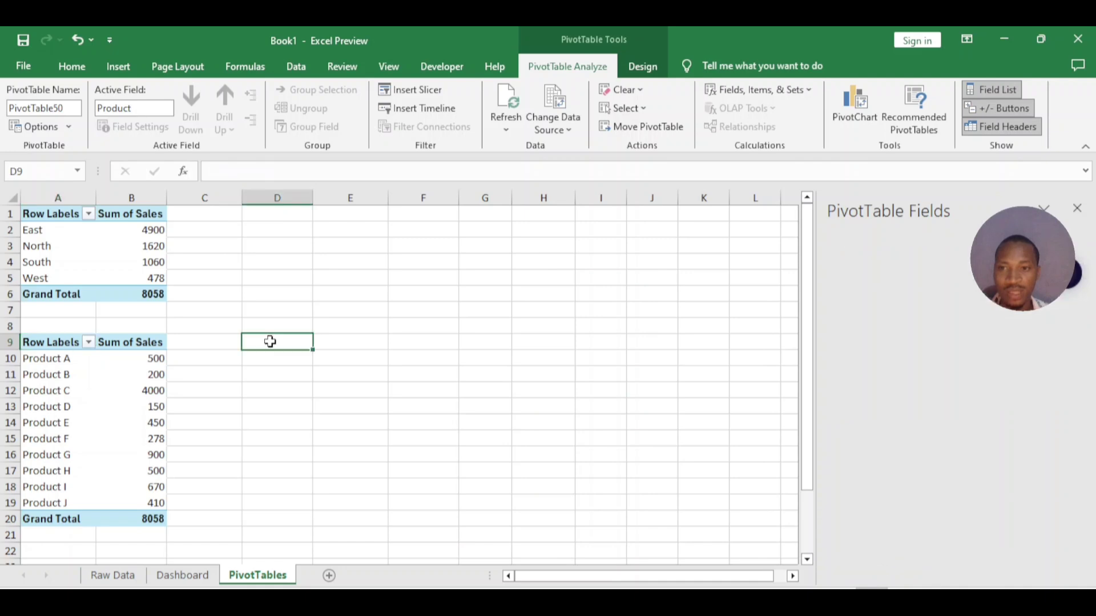
left_click(118, 67)
left_click(29, 121)
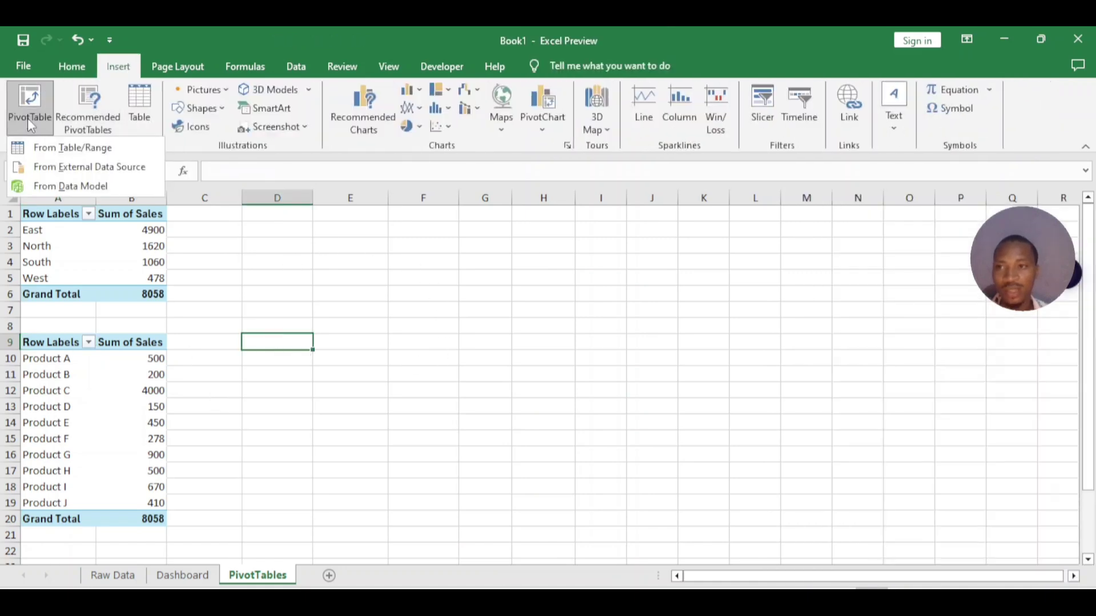
left_click(45, 148)
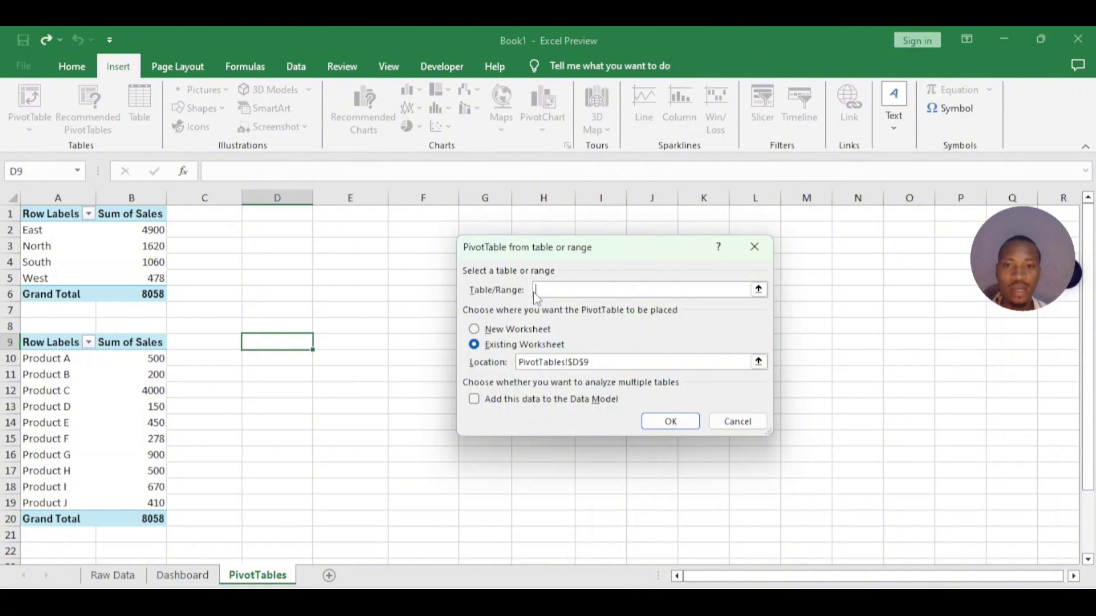
left_click(117, 577)
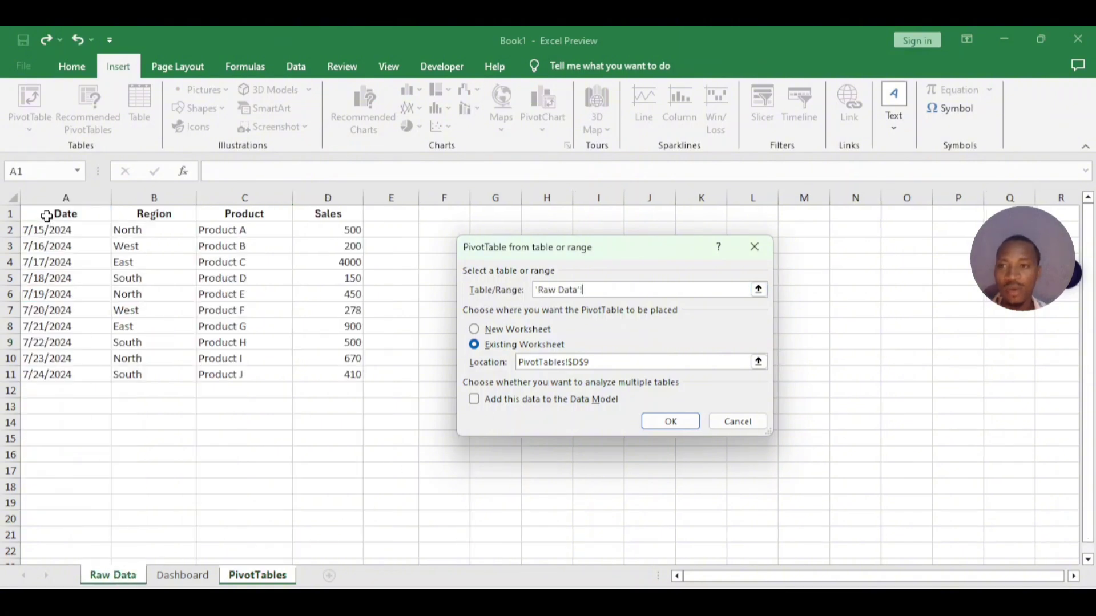
left_click_drag(47, 217, 354, 376)
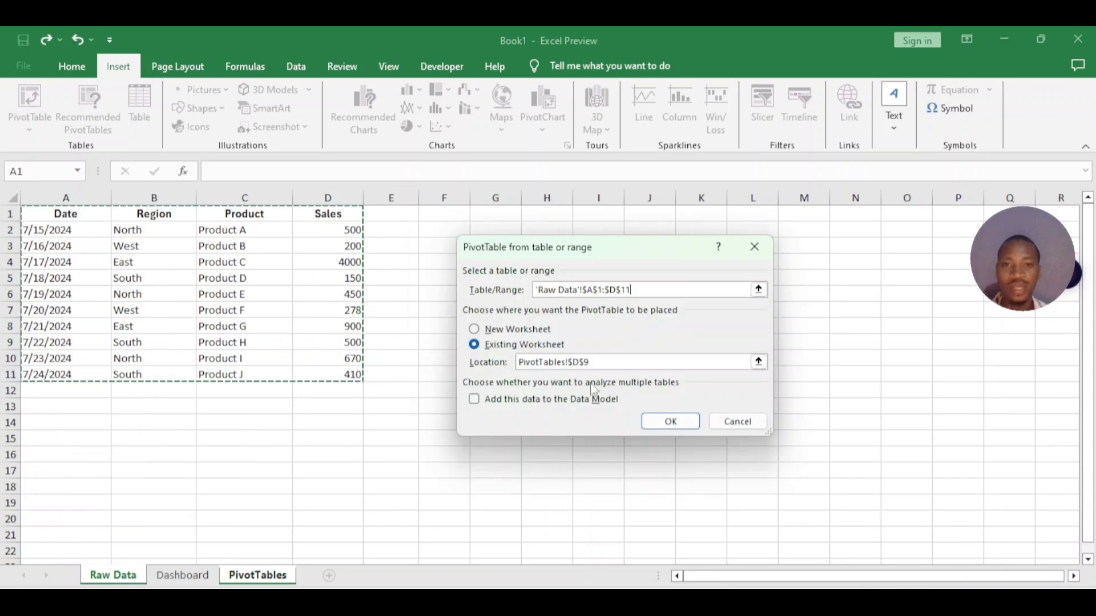
left_click(552, 362)
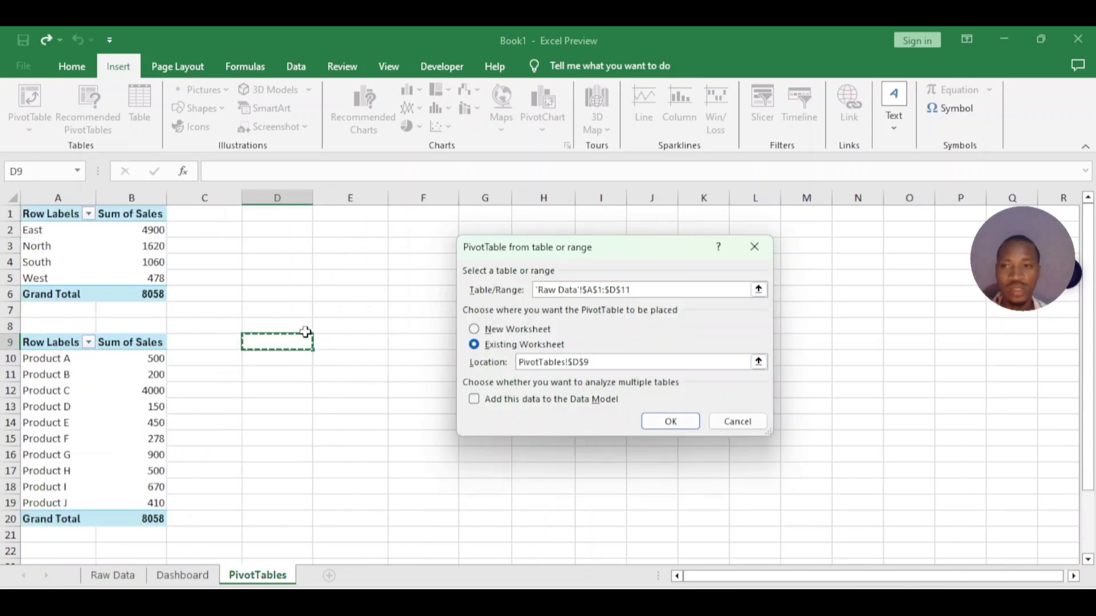
left_click(668, 422)
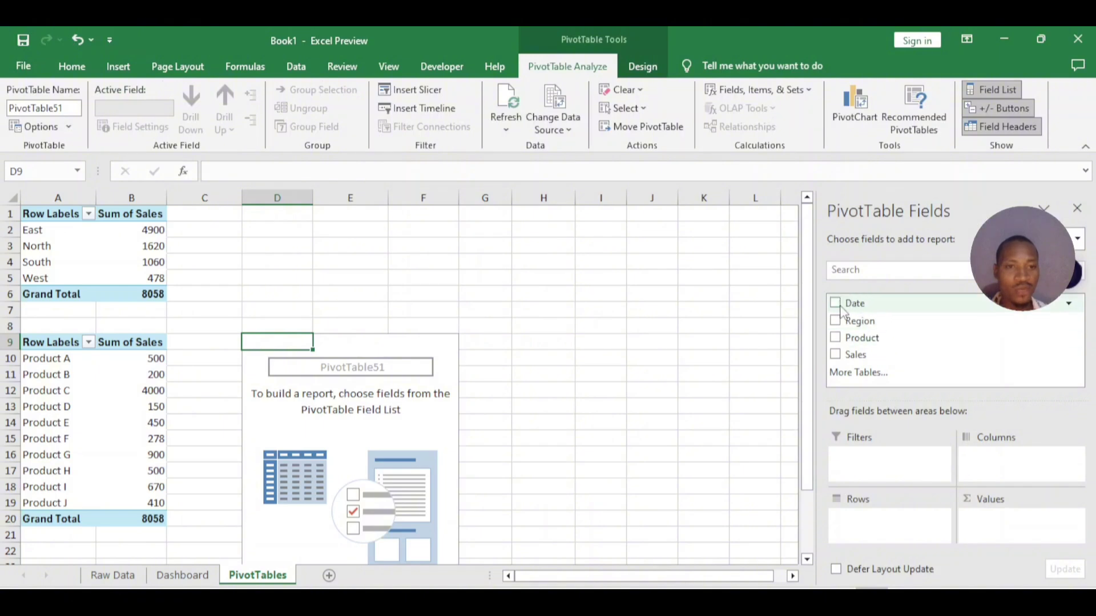
left_click(835, 304)
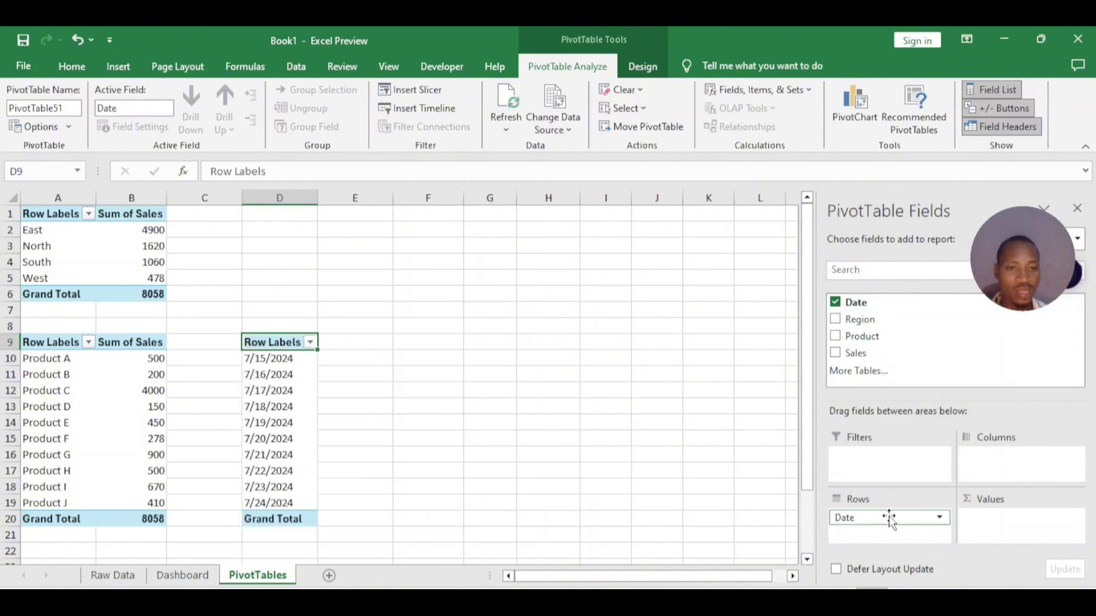
left_click(836, 355)
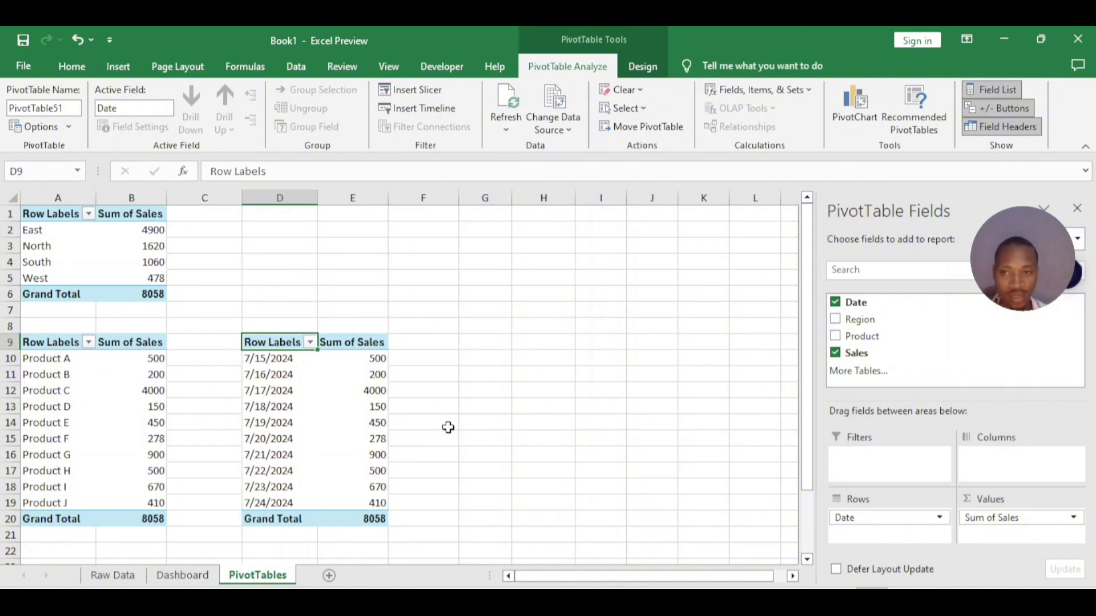
left_click_drag(451, 520, 42, 196)
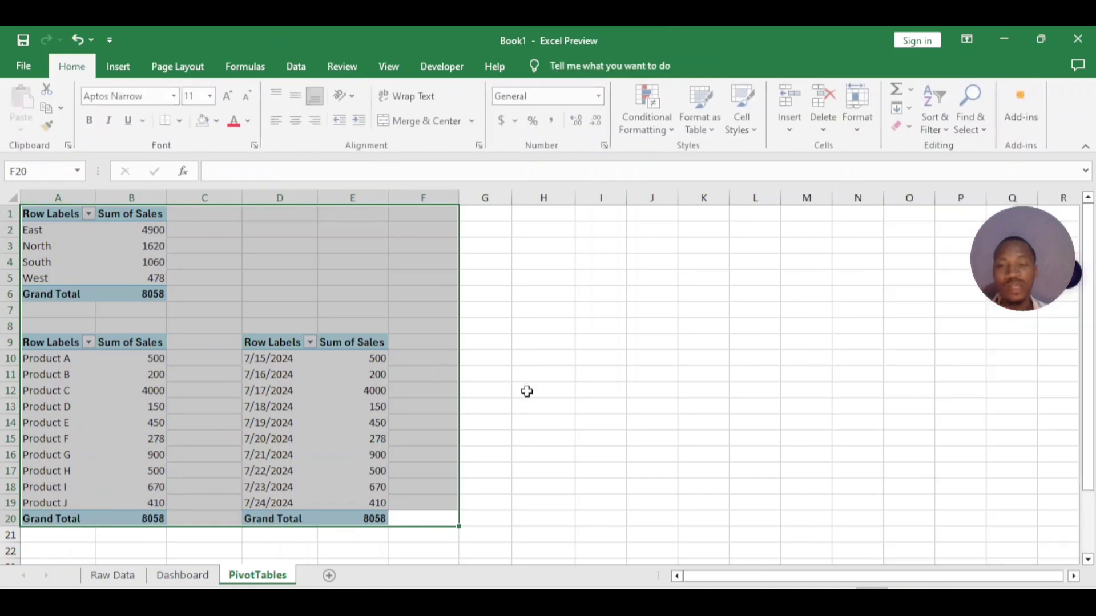
left_click(543, 390)
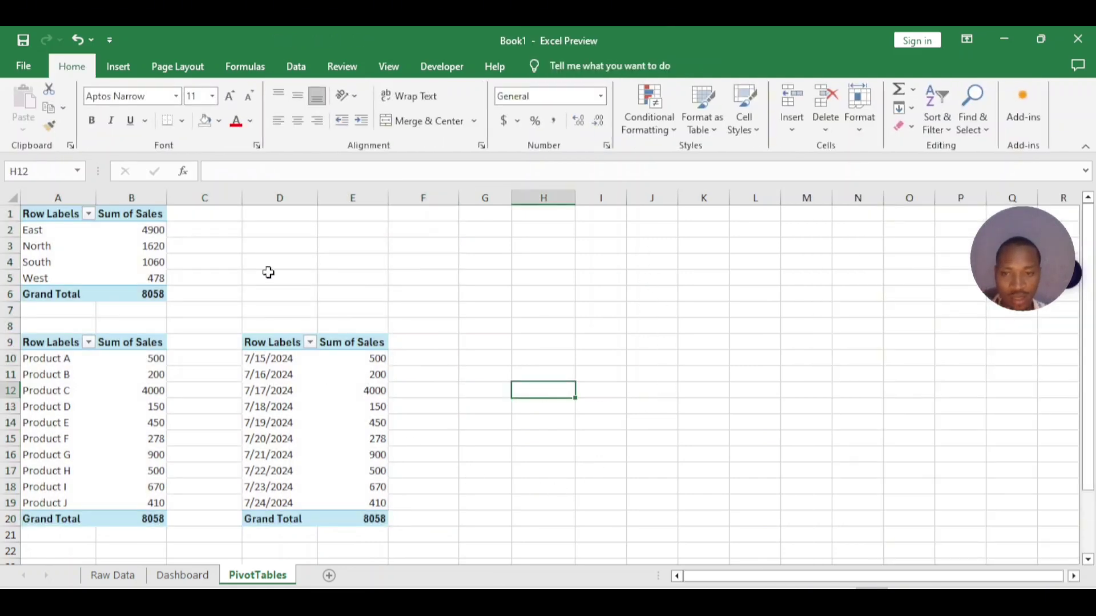
left_click(488, 259)
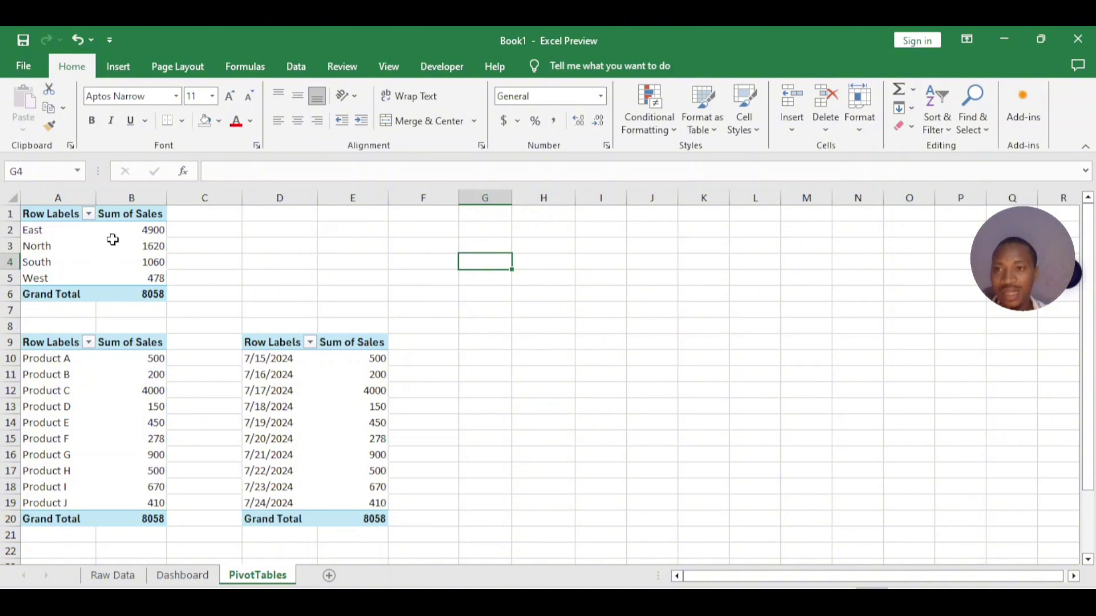
mouse_move(113, 239)
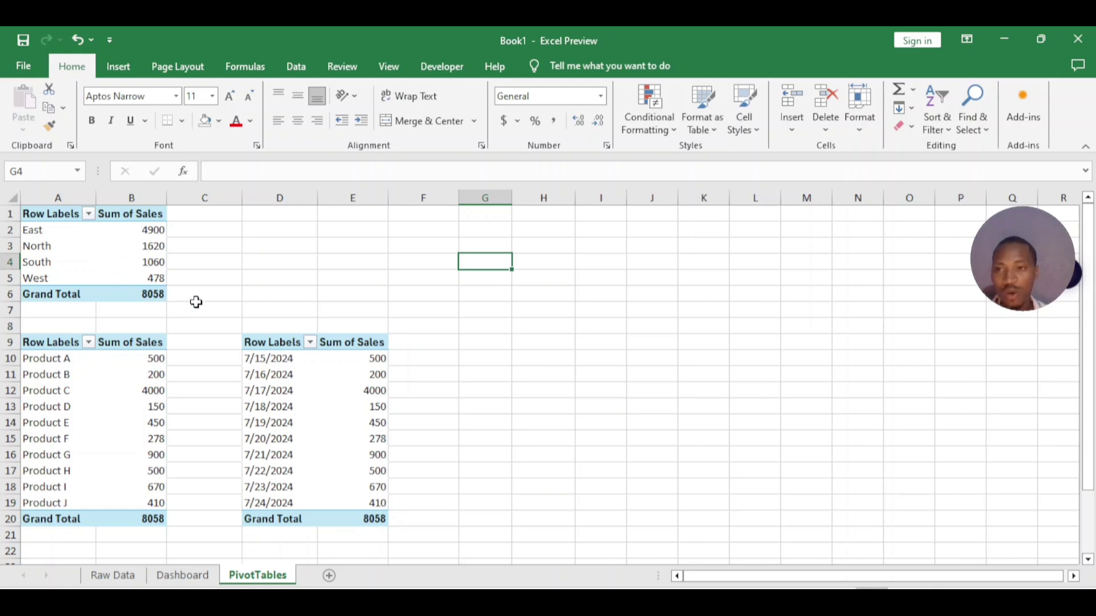
Insert a Clustered Bar PivotChart from the Region PivotTable, then shrink it and place it beside the tables over columns F to J.
left_click_drag(196, 301, 5, 198)
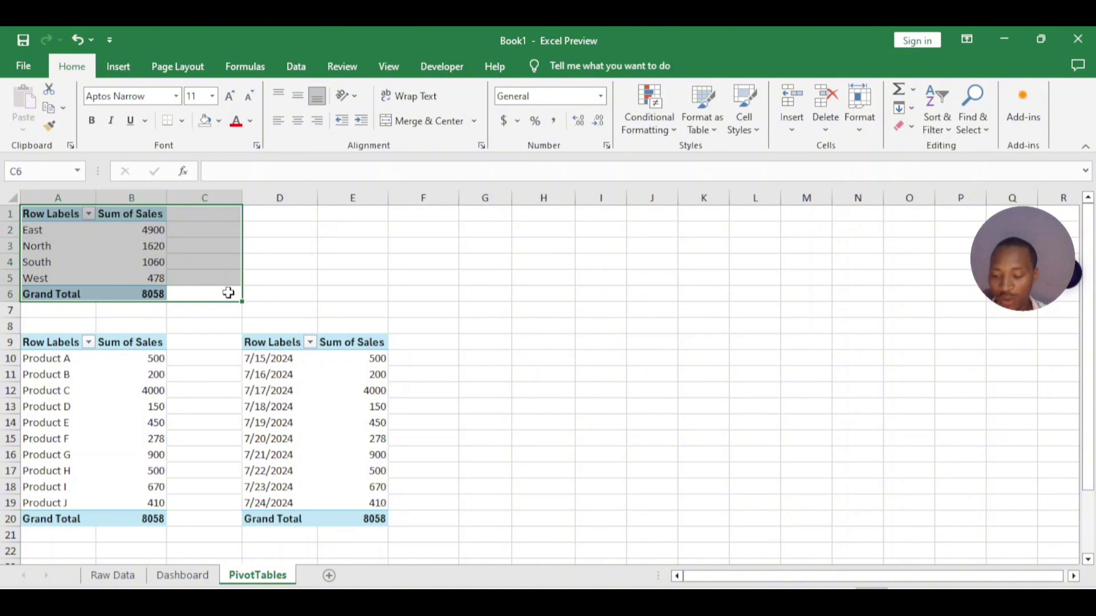
left_click(117, 68)
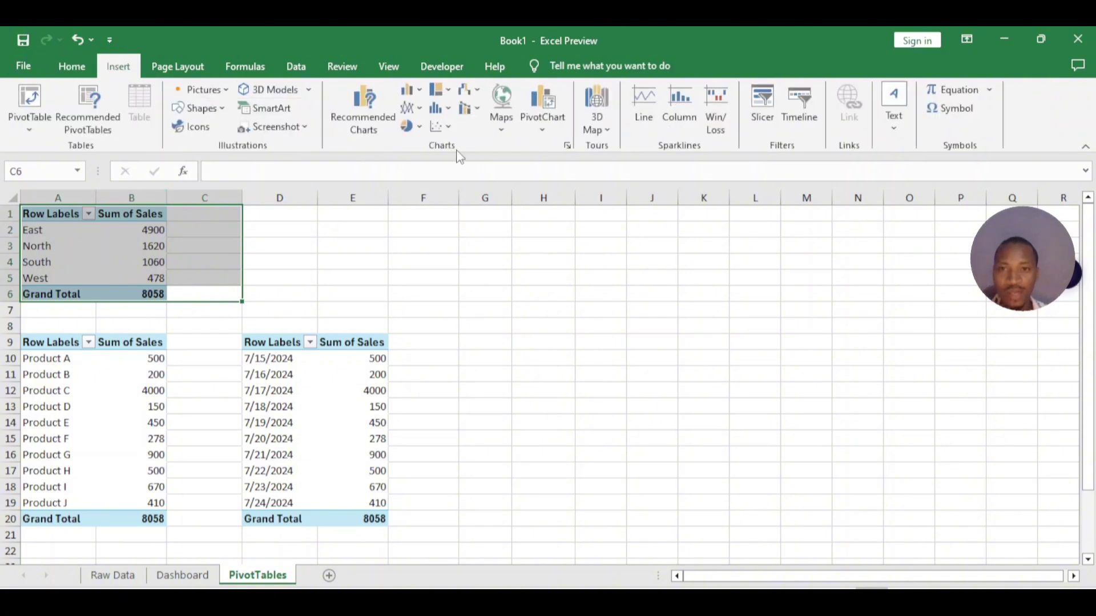
left_click(371, 131)
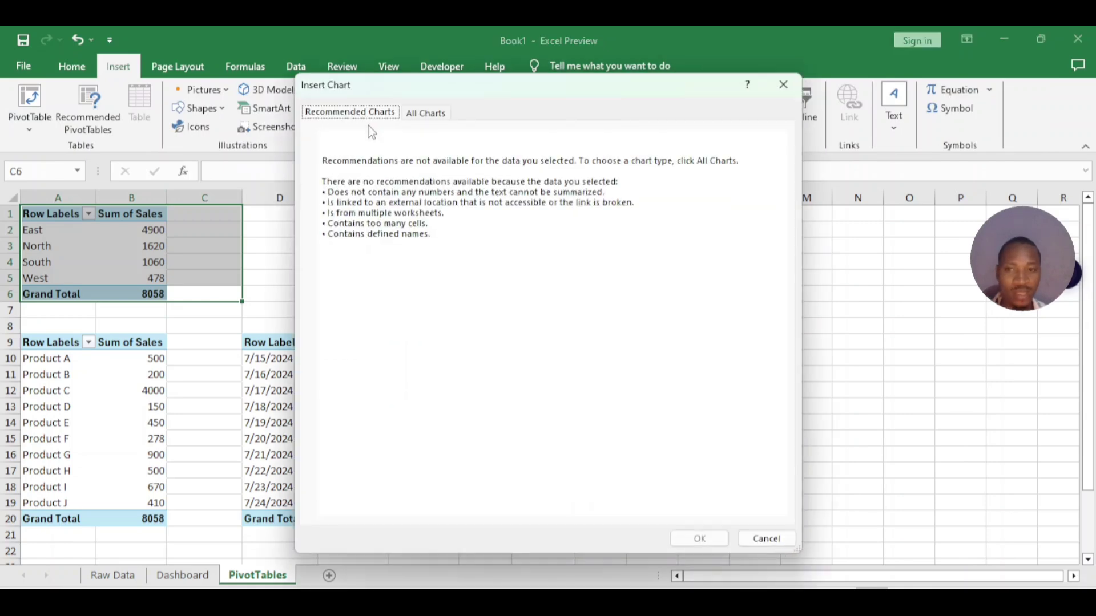
left_click(428, 114)
left_click_drag(447, 93, 634, 99)
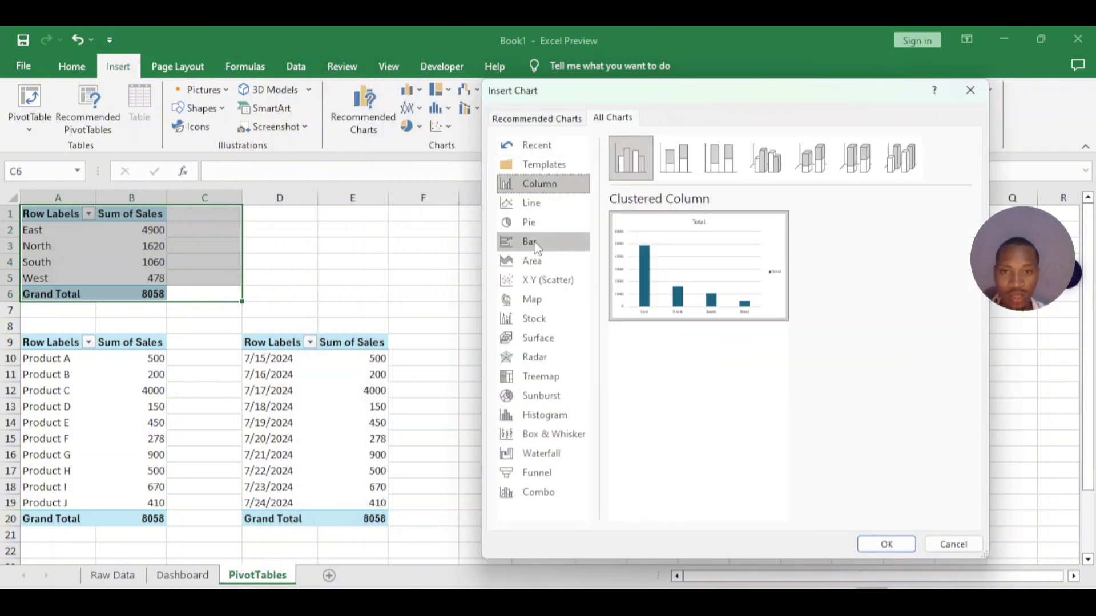
left_click(530, 246)
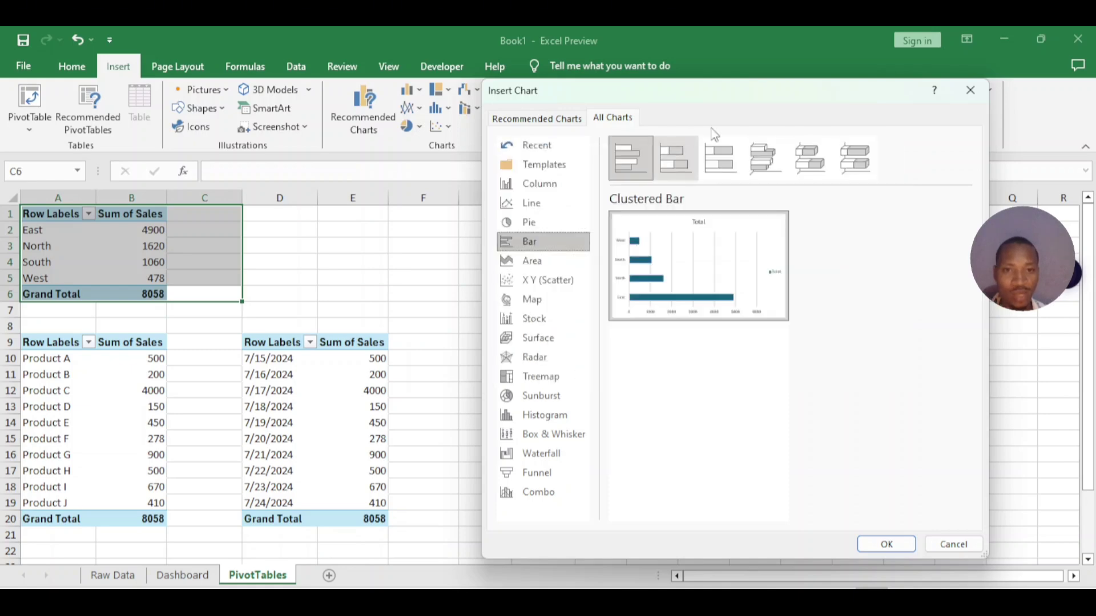
left_click(886, 544)
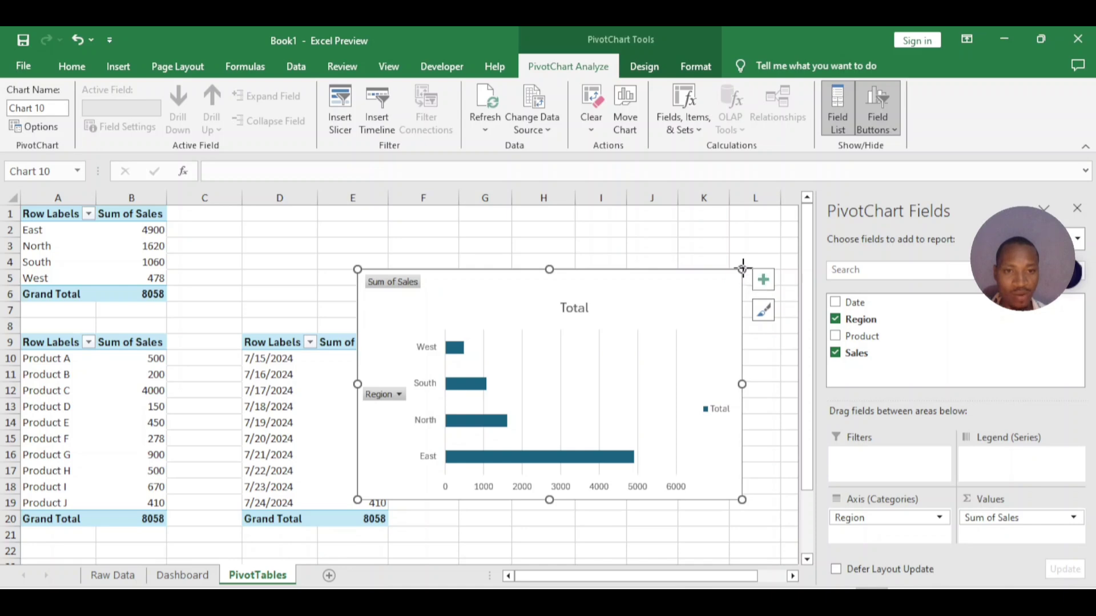
left_click_drag(742, 269, 614, 317)
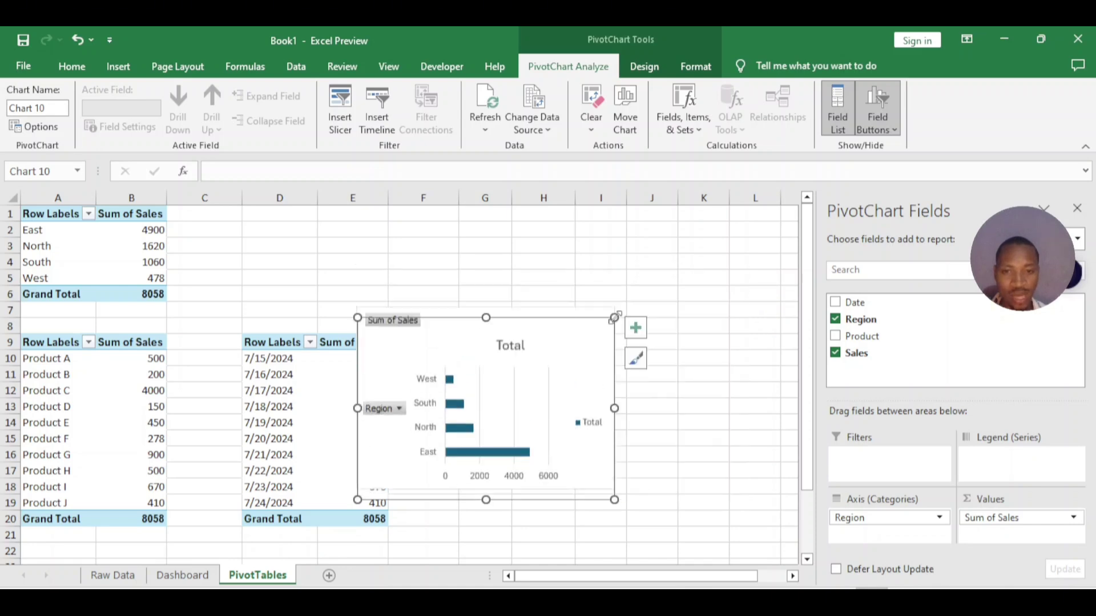
left_click_drag(531, 362, 593, 255)
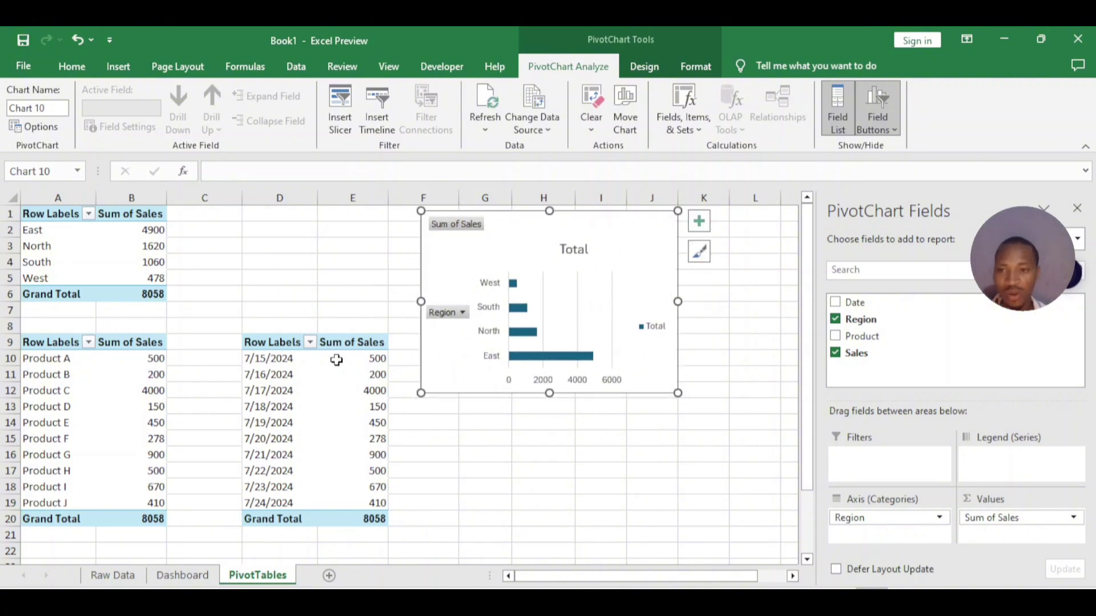
Insert a Pie PivotChart from the Product PivotTable that starts at cell A9.
left_click_drag(184, 535, 34, 342)
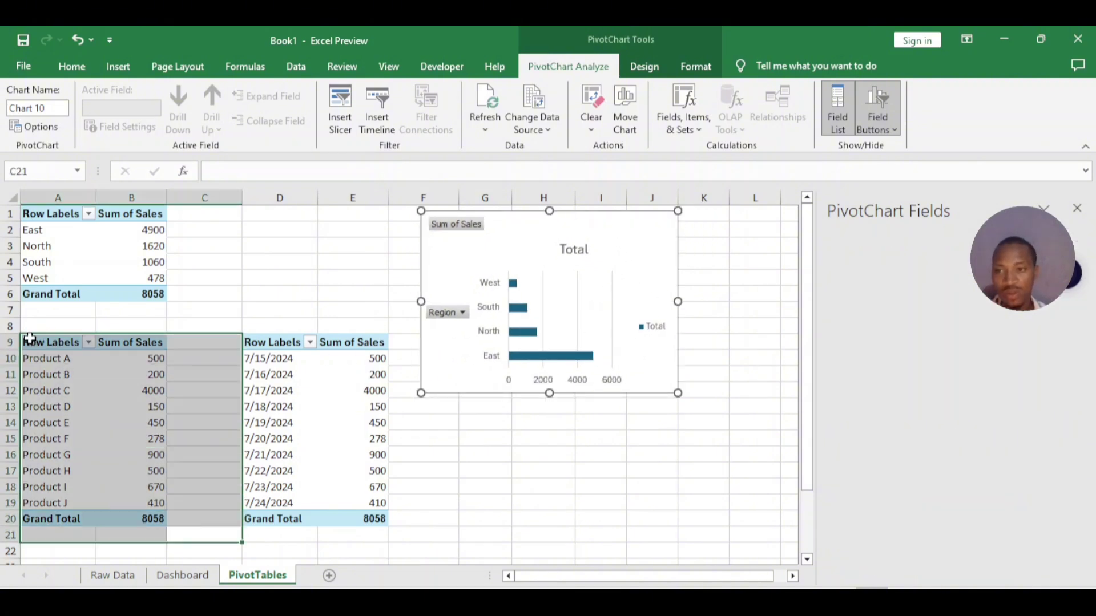
left_click(121, 73)
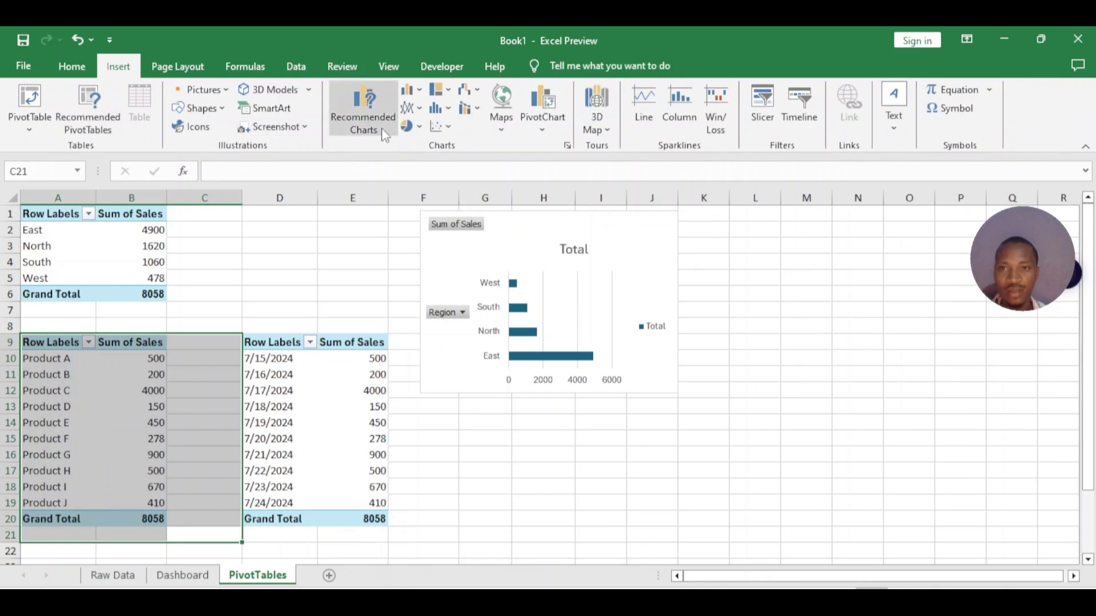
left_click(365, 110)
left_click(442, 120)
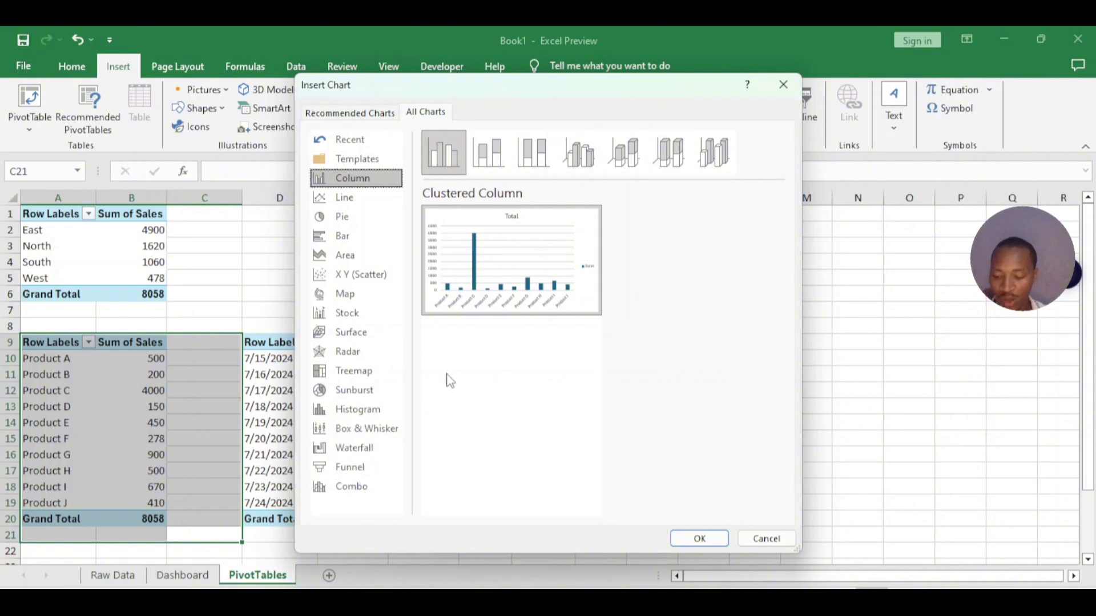
left_click(357, 217)
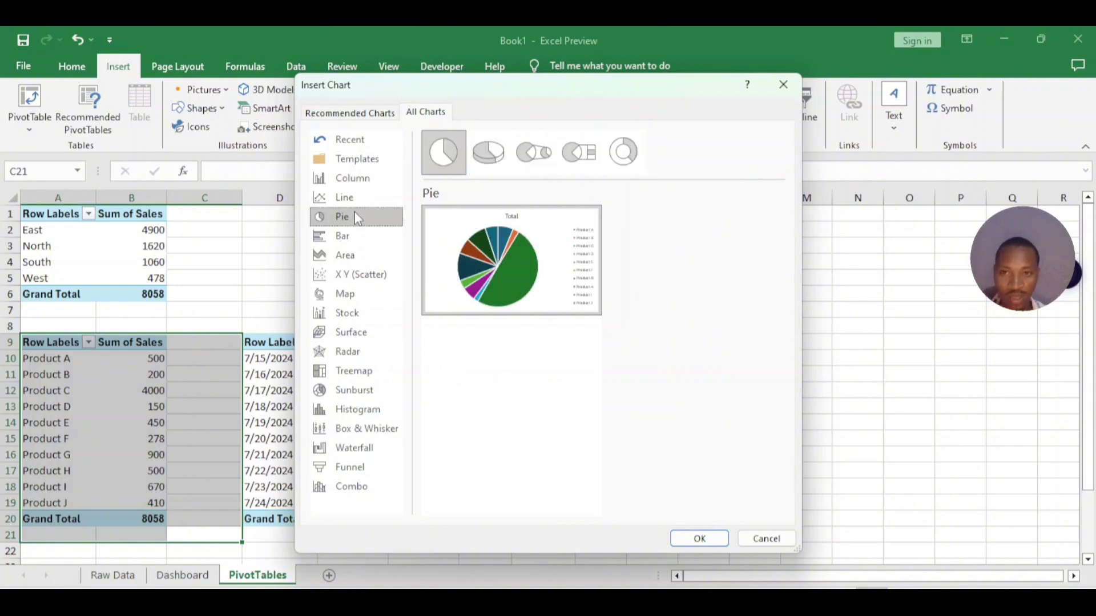
left_click(699, 539)
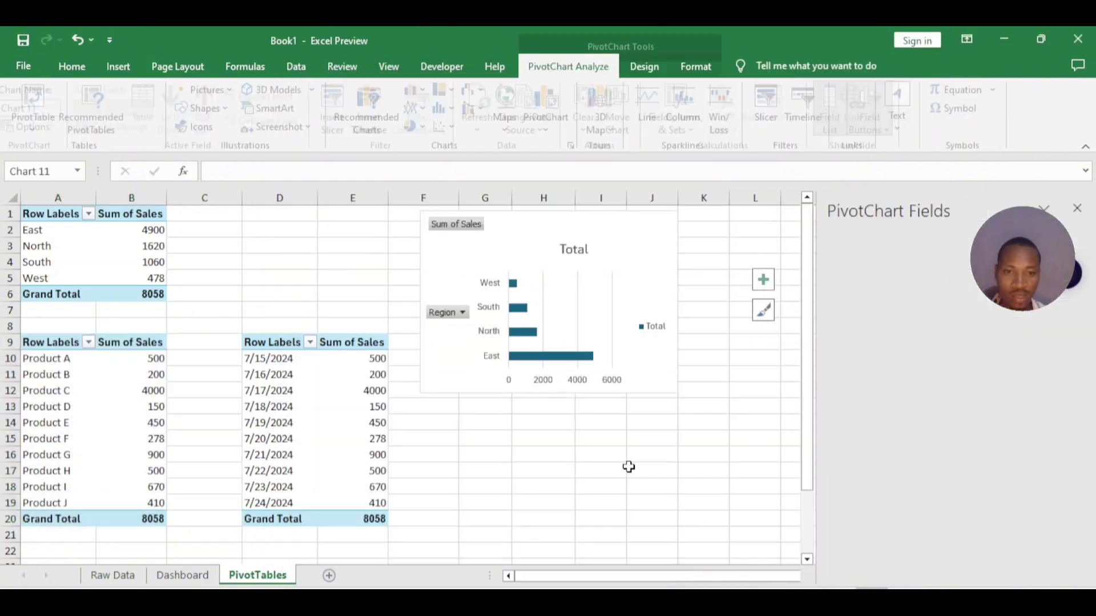
Shrink the Product pie chart, close the PivotChart field list and place the pie chart beside the Region bar chart.
left_click_drag(740, 270, 584, 339)
left_click_drag(538, 365, 614, 429)
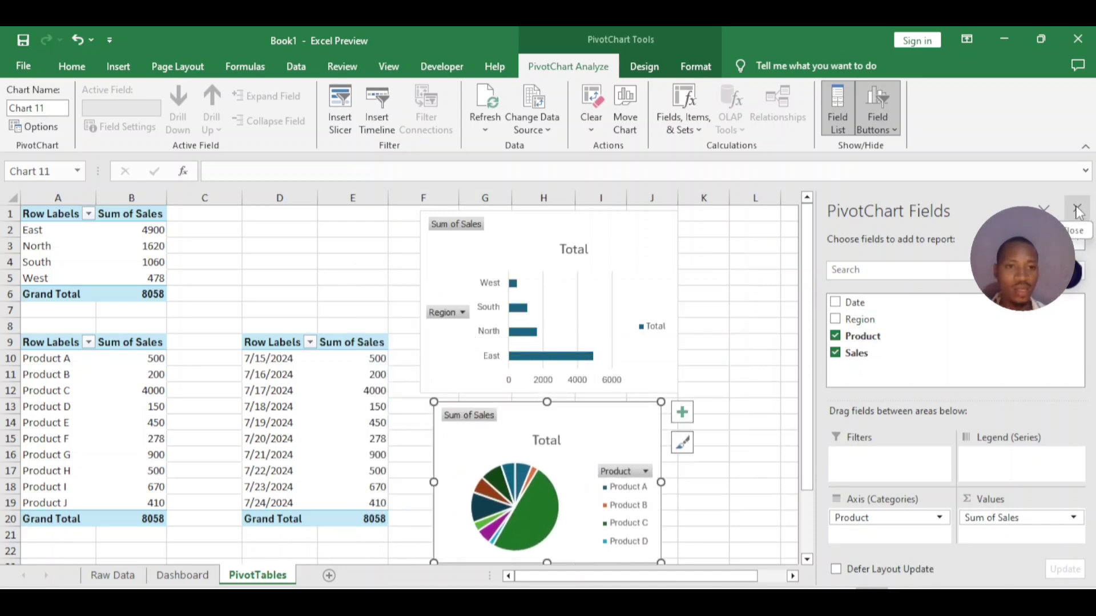
left_click(1077, 212)
left_click_drag(599, 435, 887, 247)
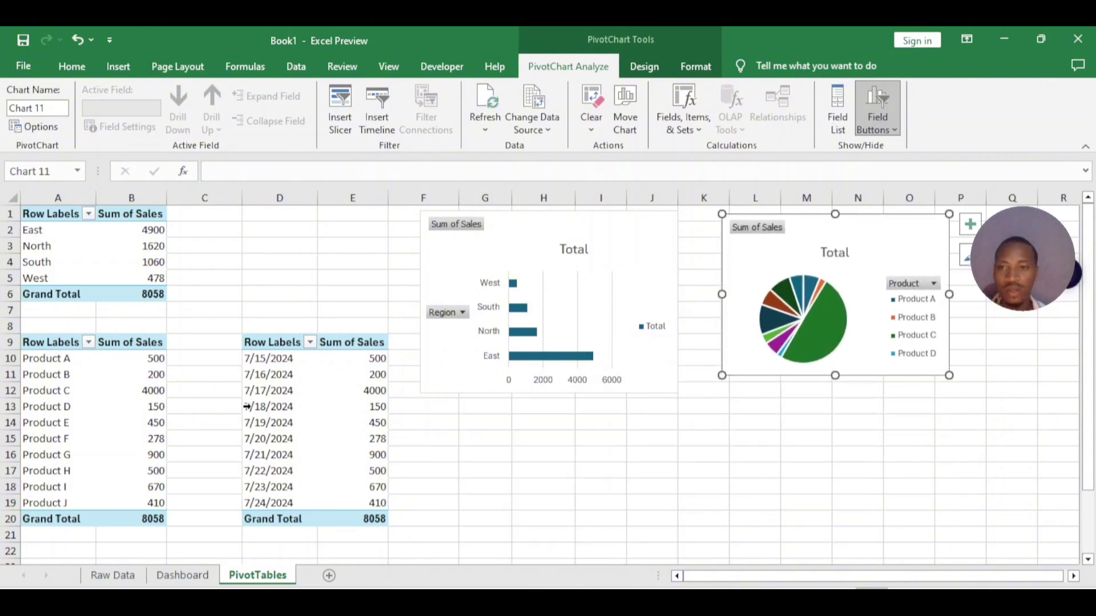
Insert a Line PivotChart from the Date PivotTable, then shrink it and place it below the bar and pie charts.
left_click_drag(452, 534, 242, 331)
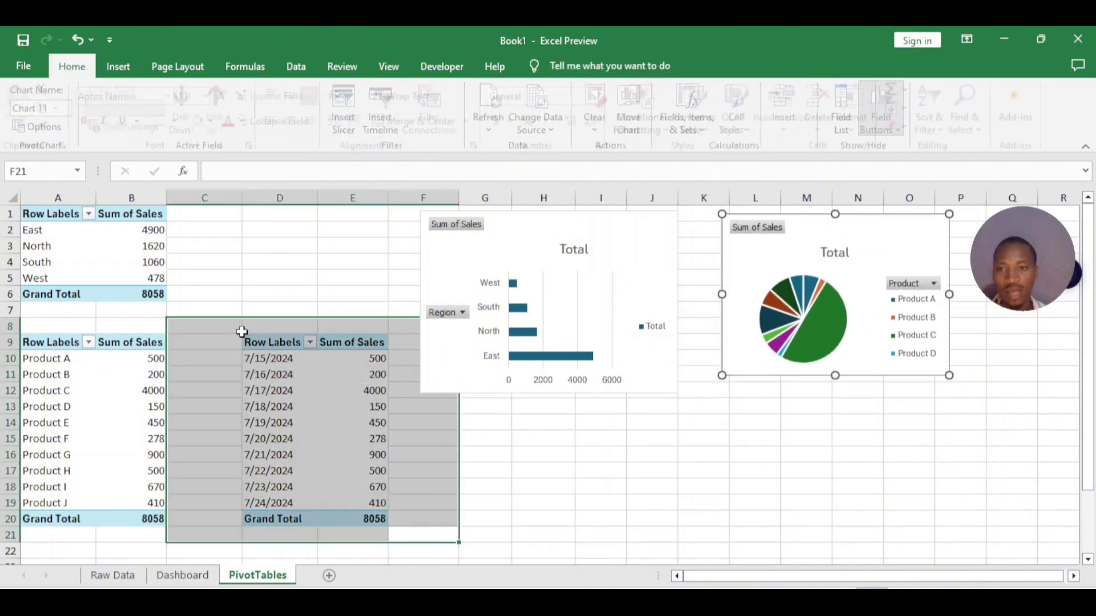
left_click(134, 66)
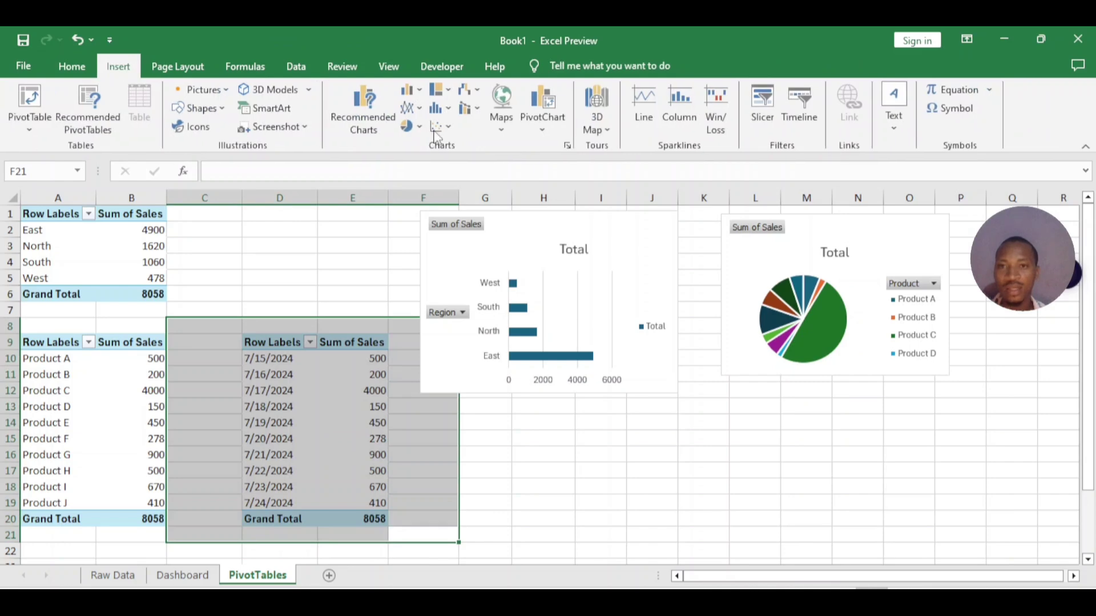
left_click(368, 132)
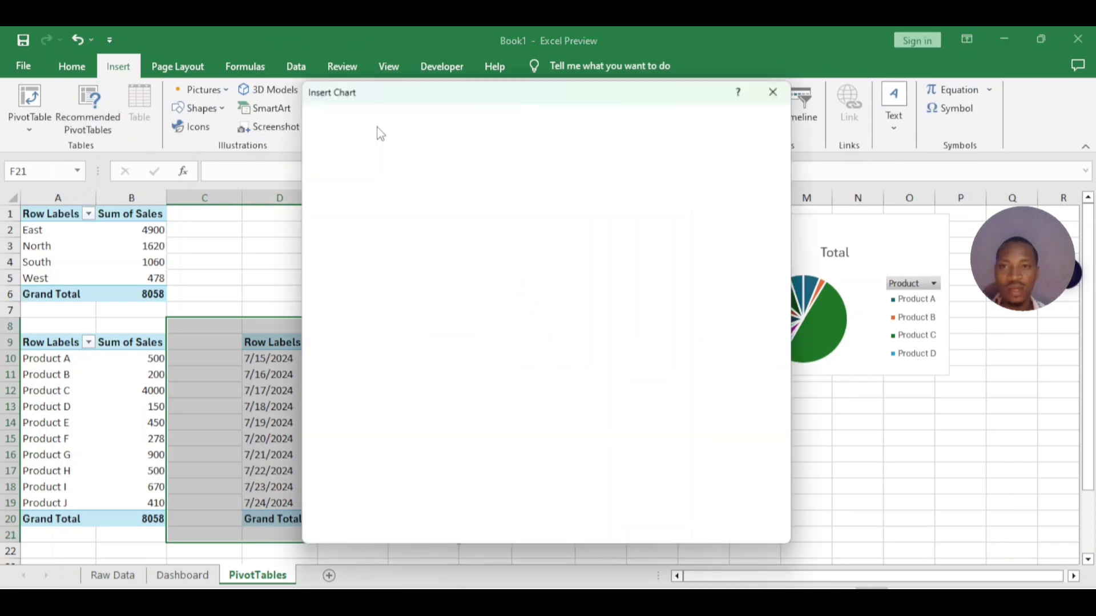
left_click(431, 113)
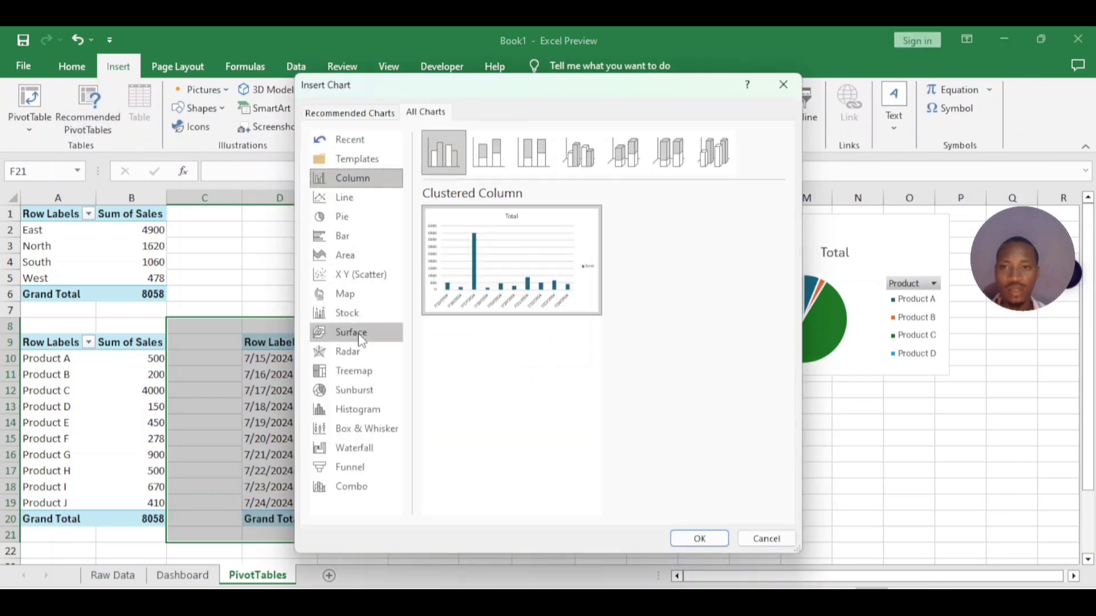
left_click(361, 179)
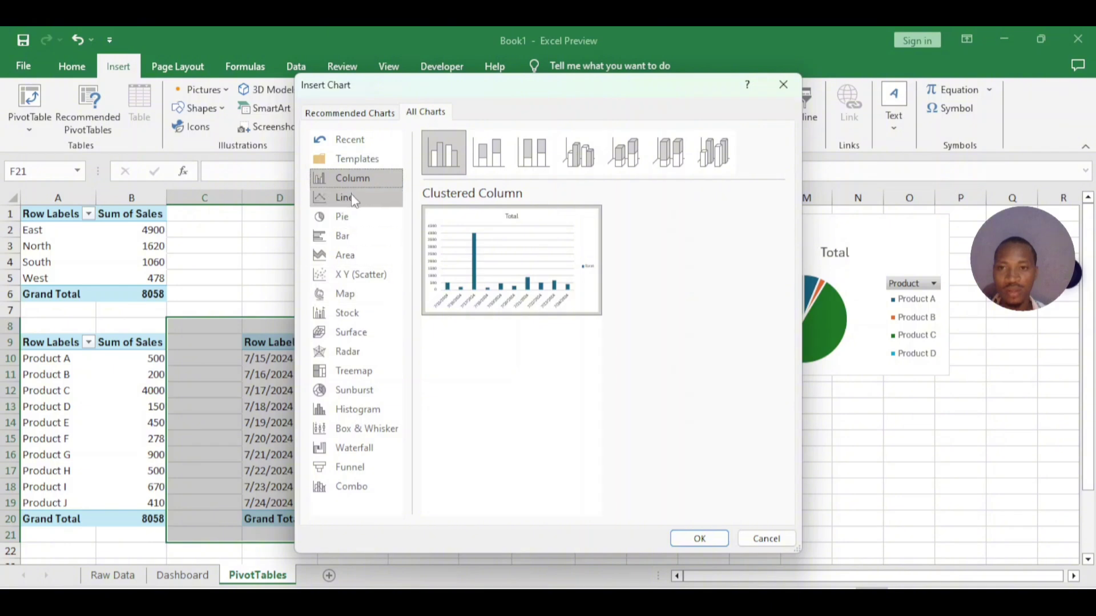
left_click(351, 195)
mouse_move(502, 283)
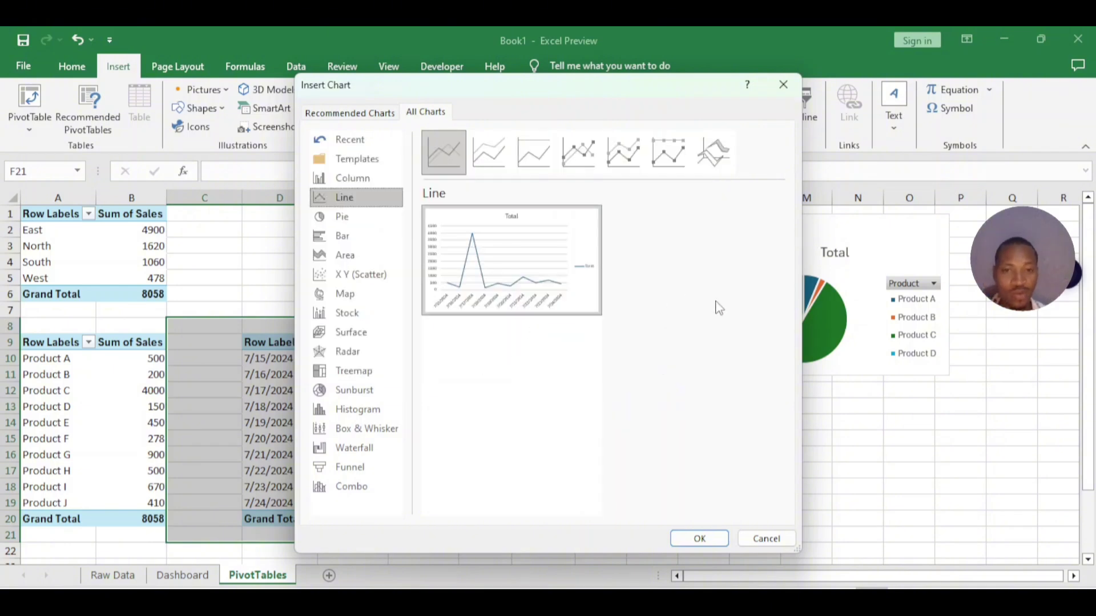
left_click(713, 539)
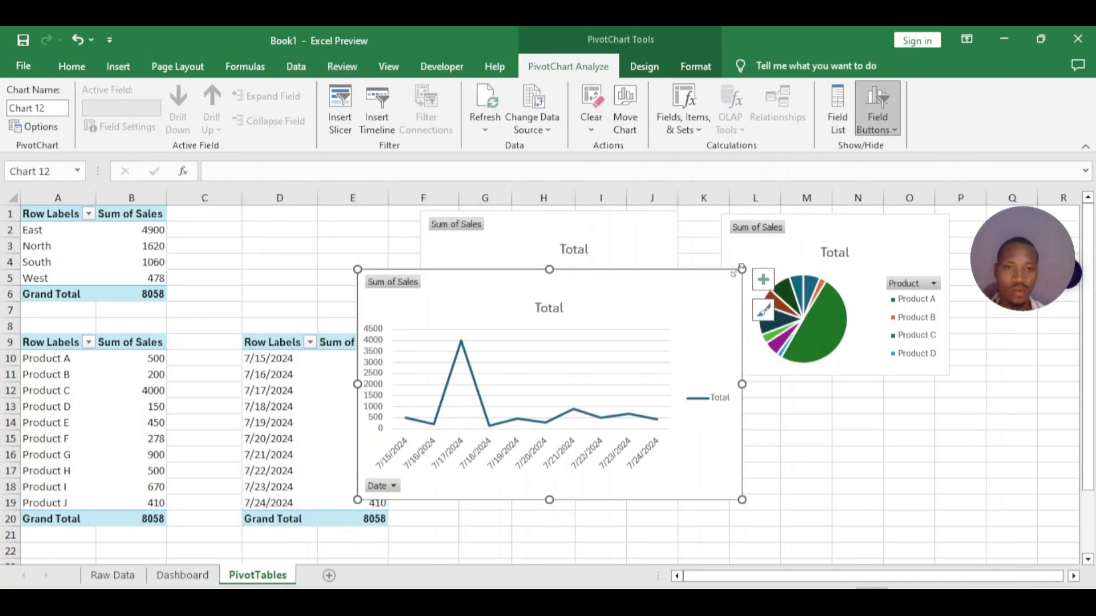
left_click_drag(741, 268, 618, 308)
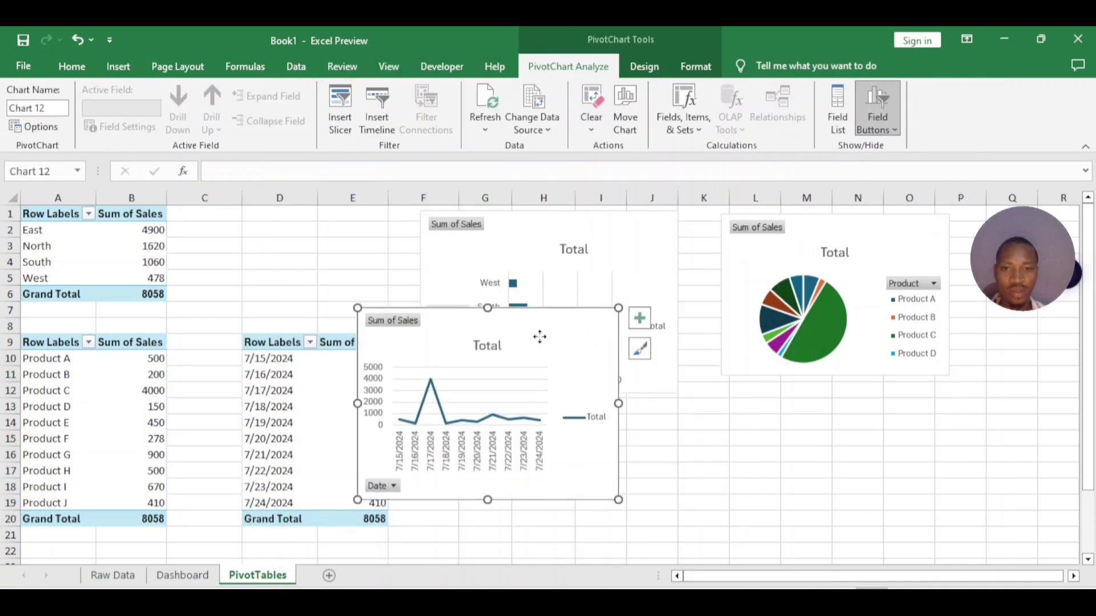
left_click_drag(539, 337, 744, 423)
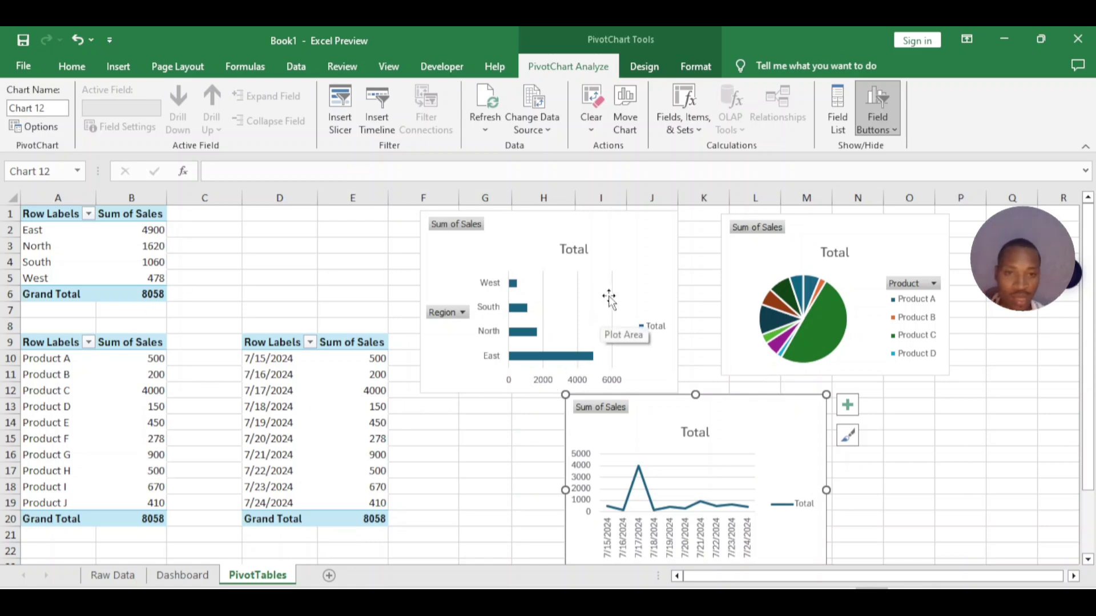
left_click(639, 252)
left_click(819, 290)
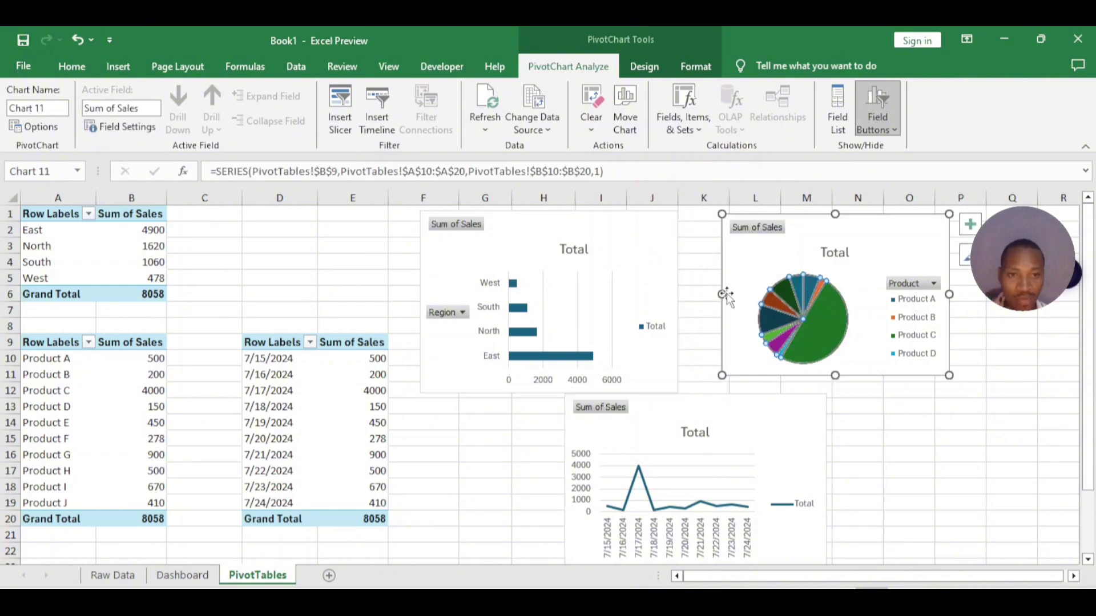
left_click(599, 262)
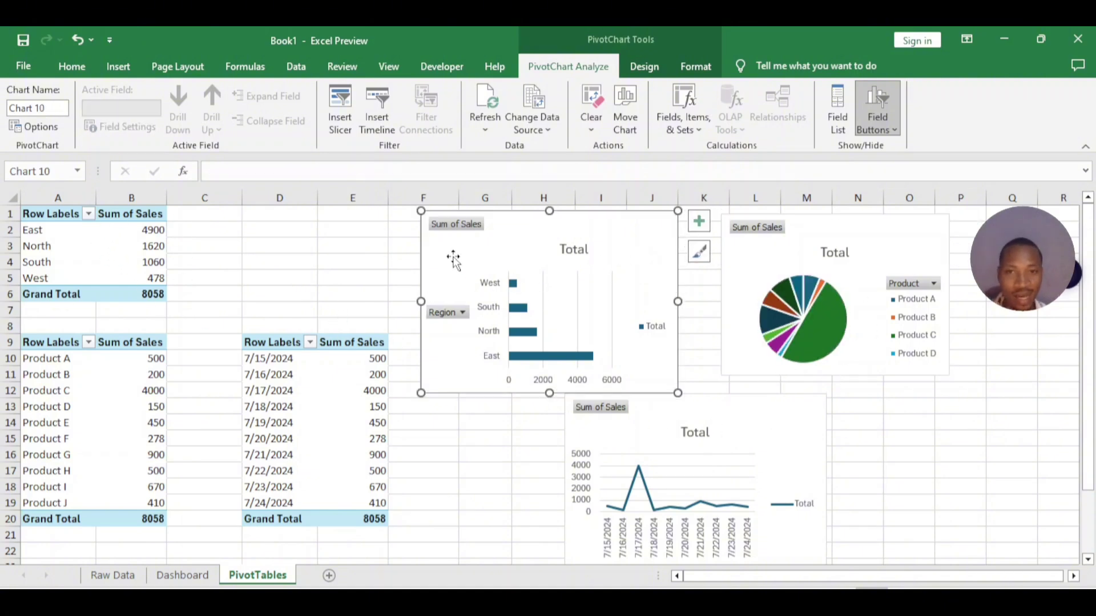
left_click(838, 298)
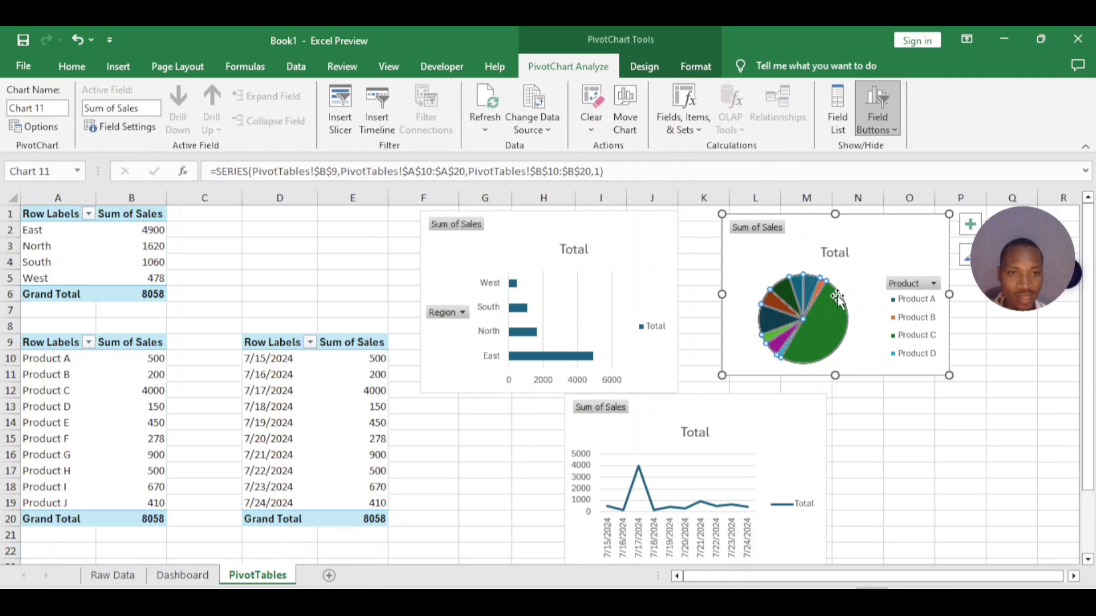
left_click(916, 243)
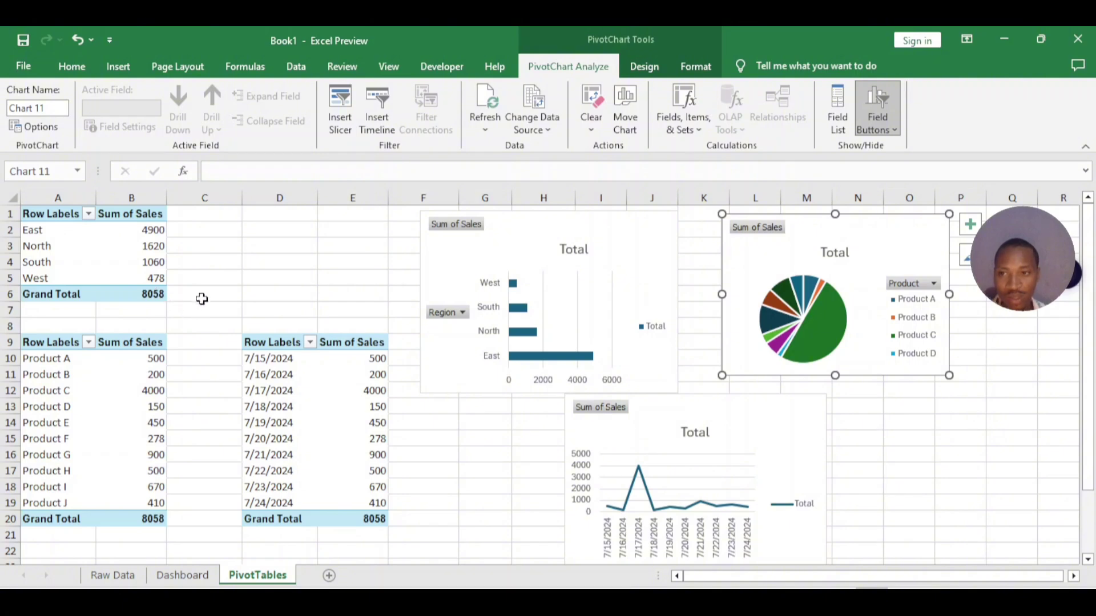
left_click_drag(202, 297, 42, 196)
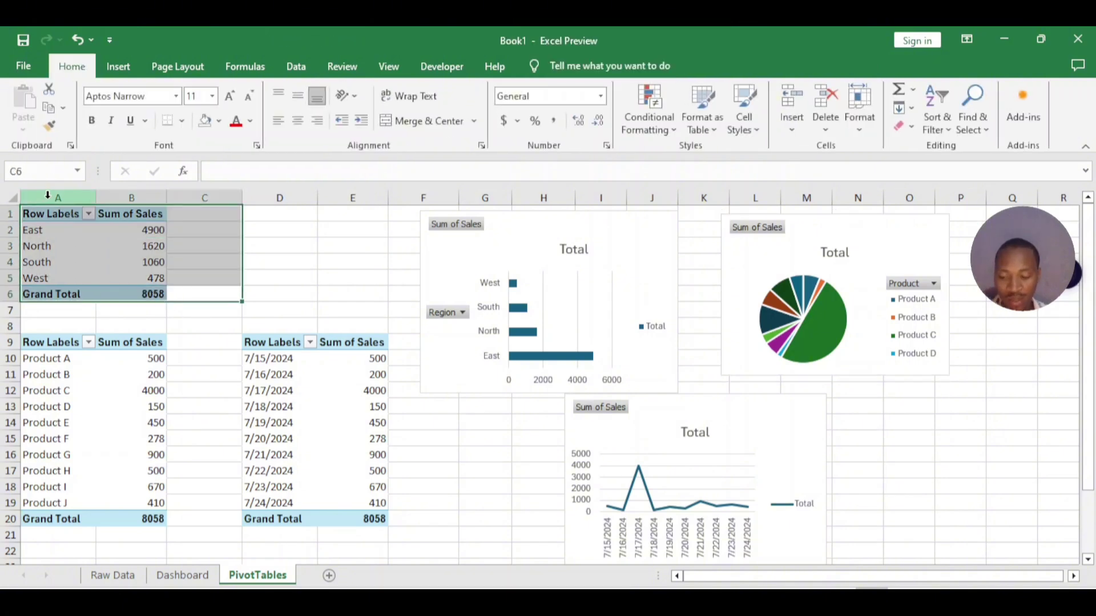
left_click(116, 67)
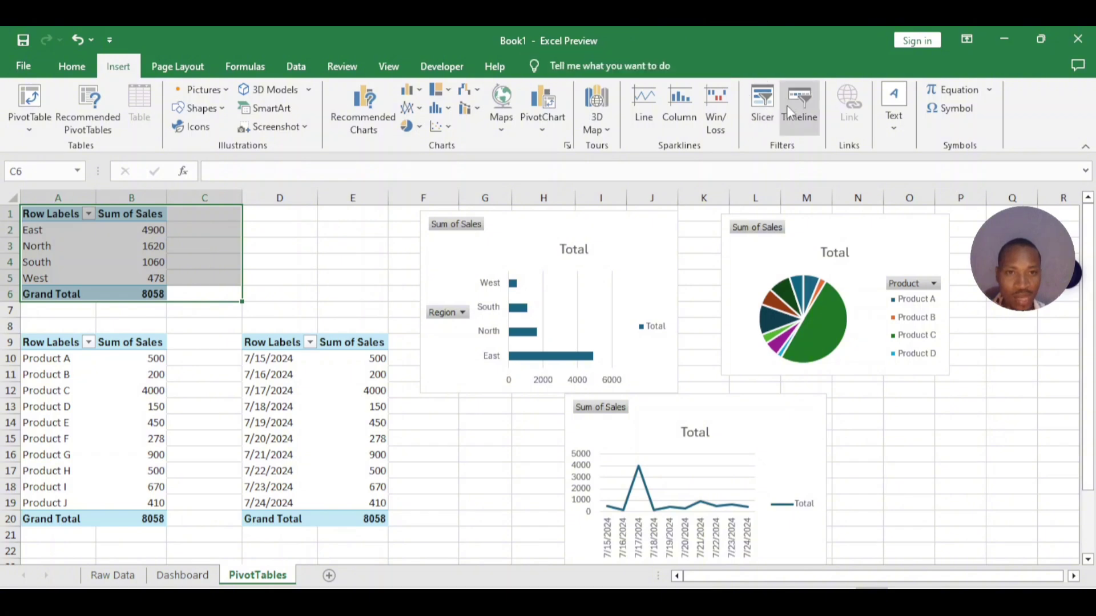
left_click(761, 106)
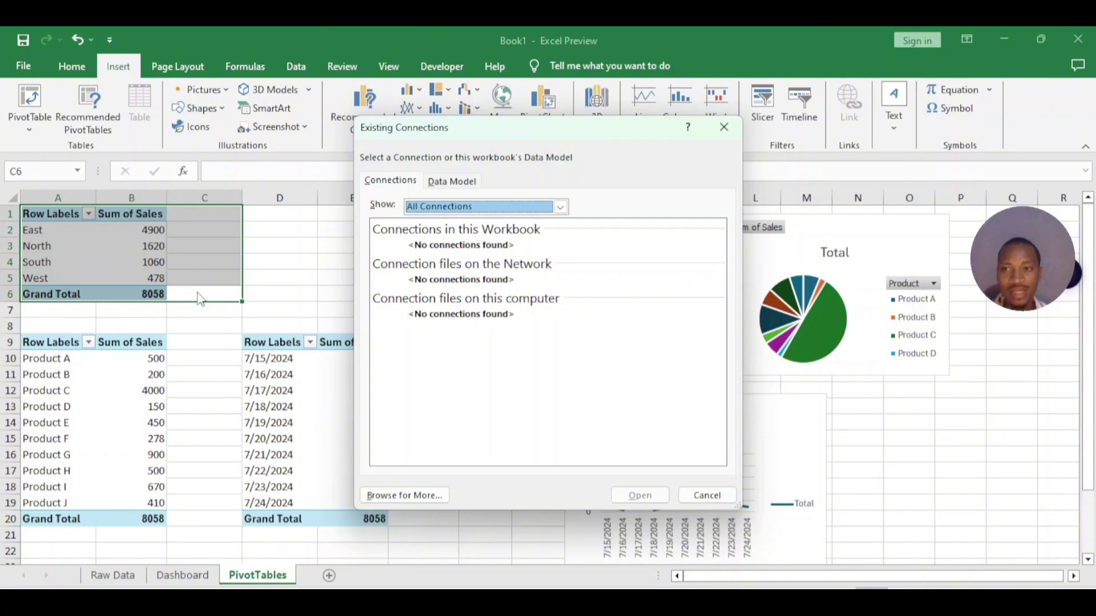
left_click(705, 495)
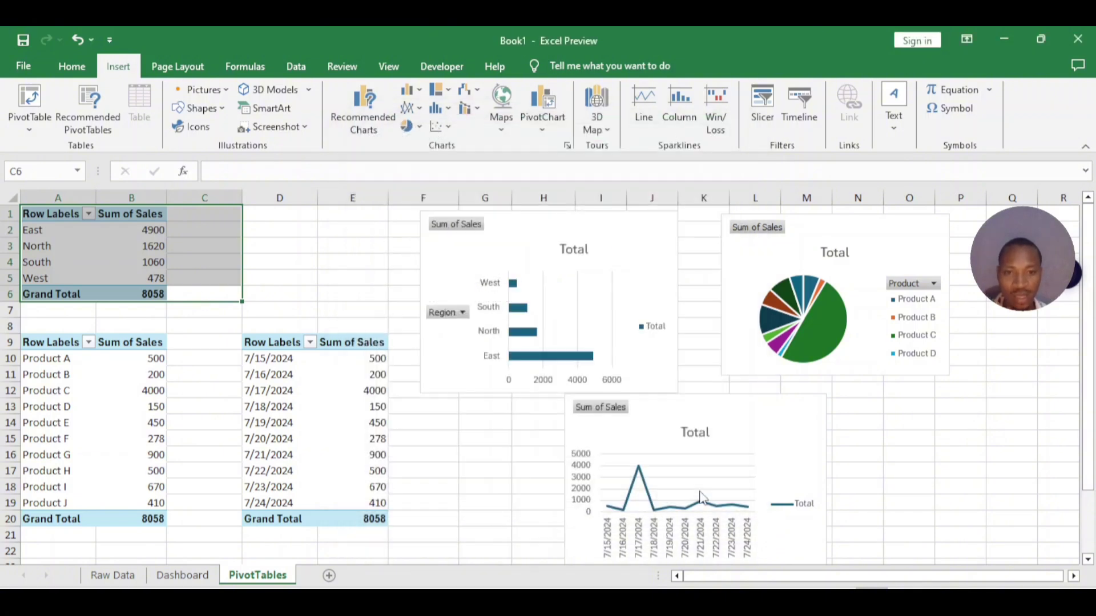
Insert a Region slicer from the Region PivotTable that starts at cell A1.
left_click(335, 252)
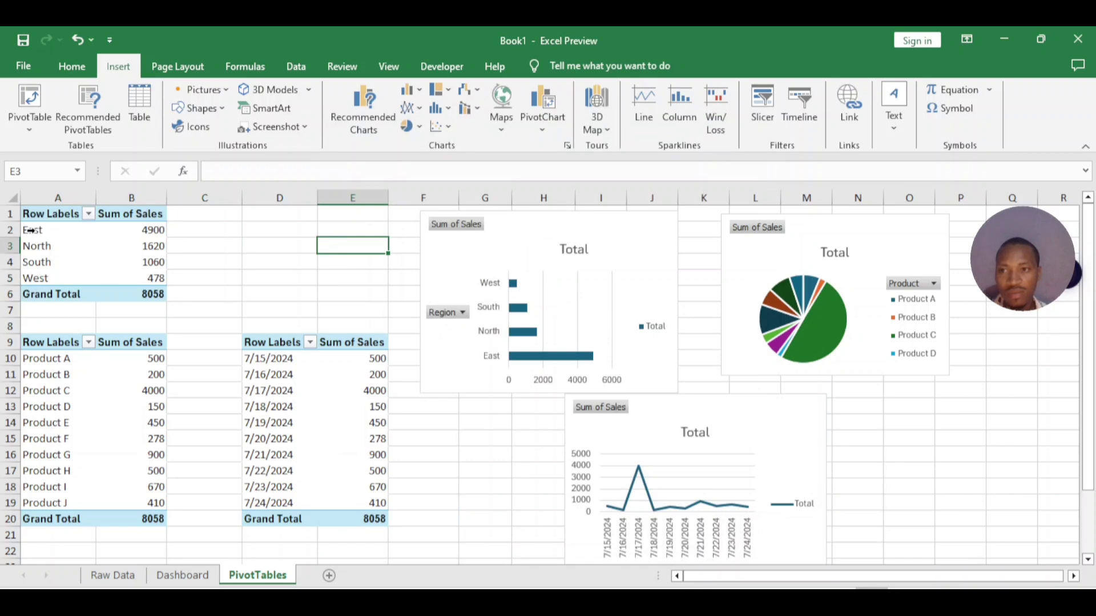
left_click(72, 66)
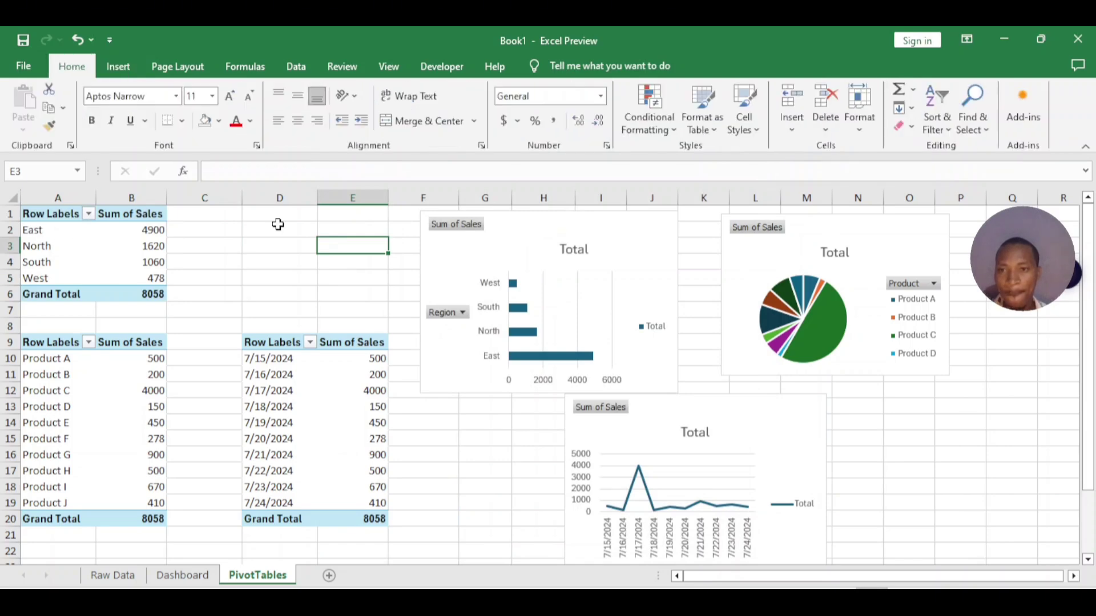
left_click(278, 227)
left_click_drag(35, 217, 71, 233)
left_click_drag(133, 259, 132, 292)
left_click(119, 66)
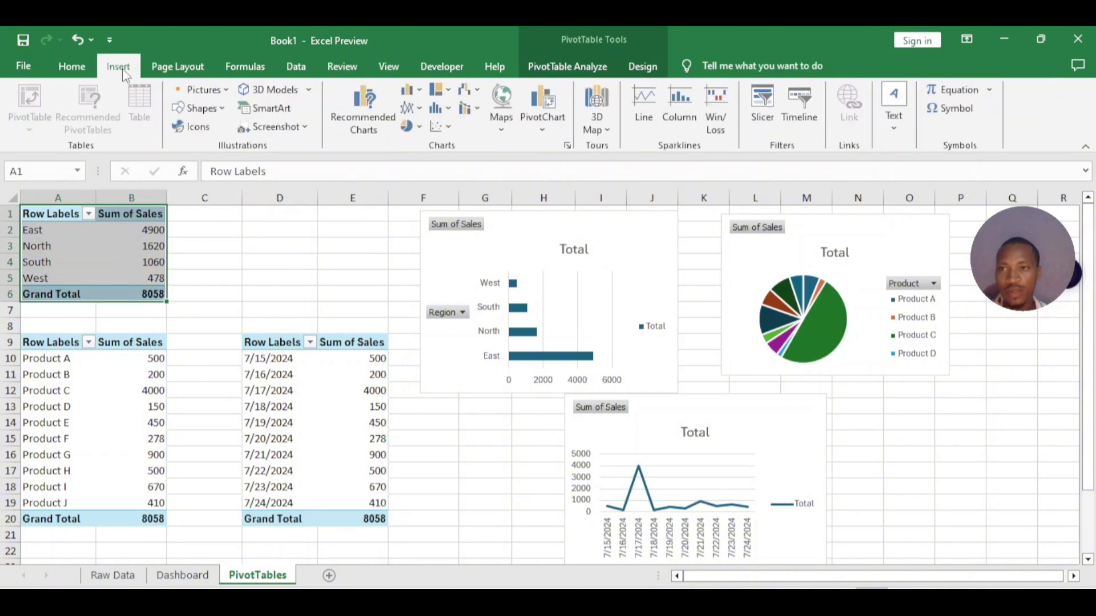
left_click(762, 109)
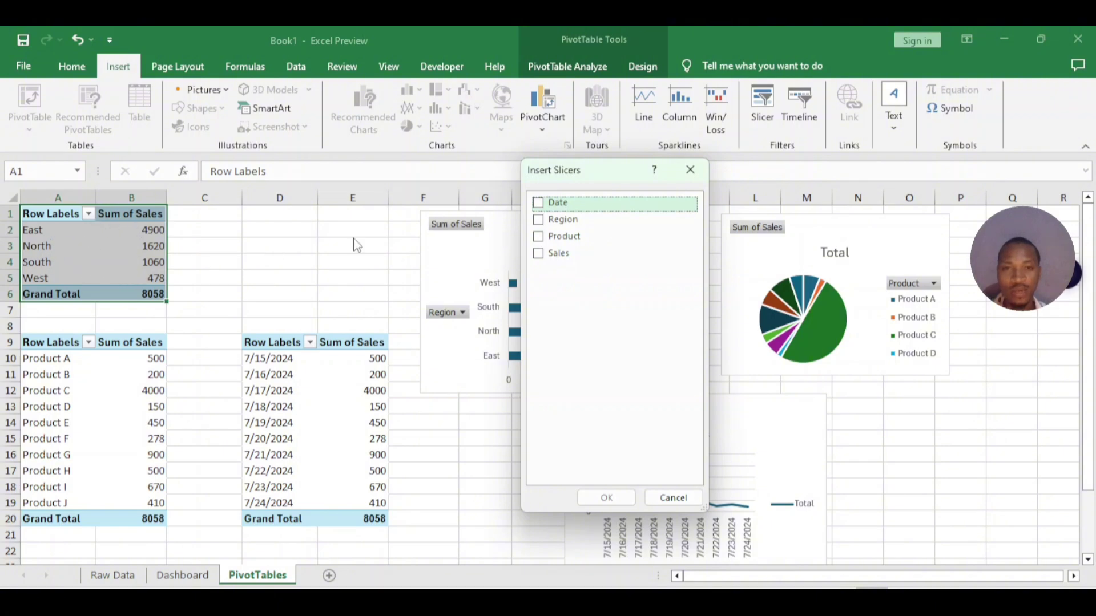
left_click(540, 221)
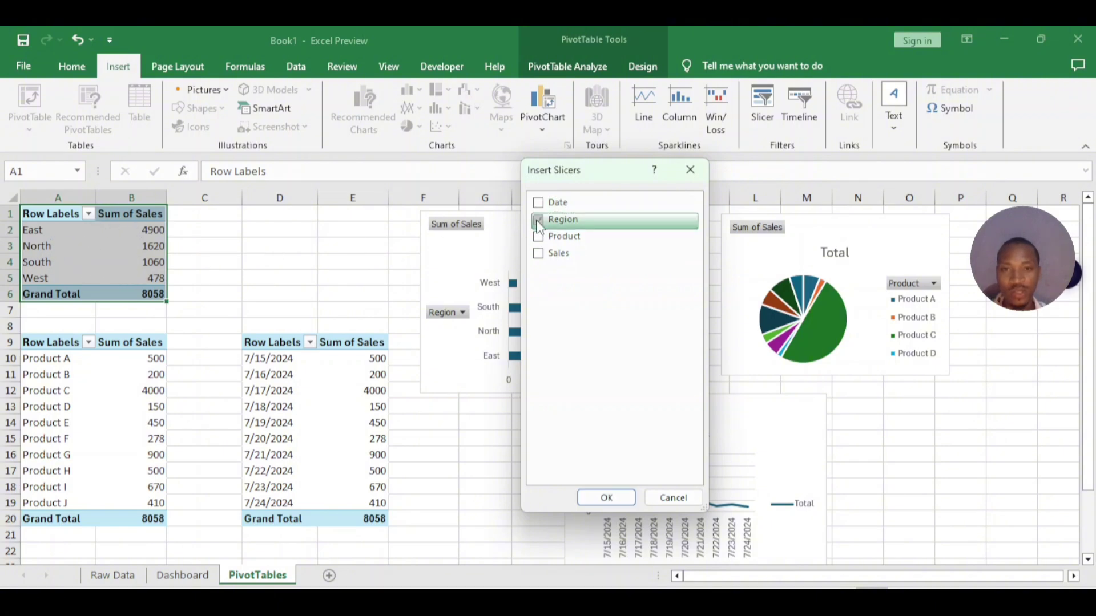
left_click(606, 497)
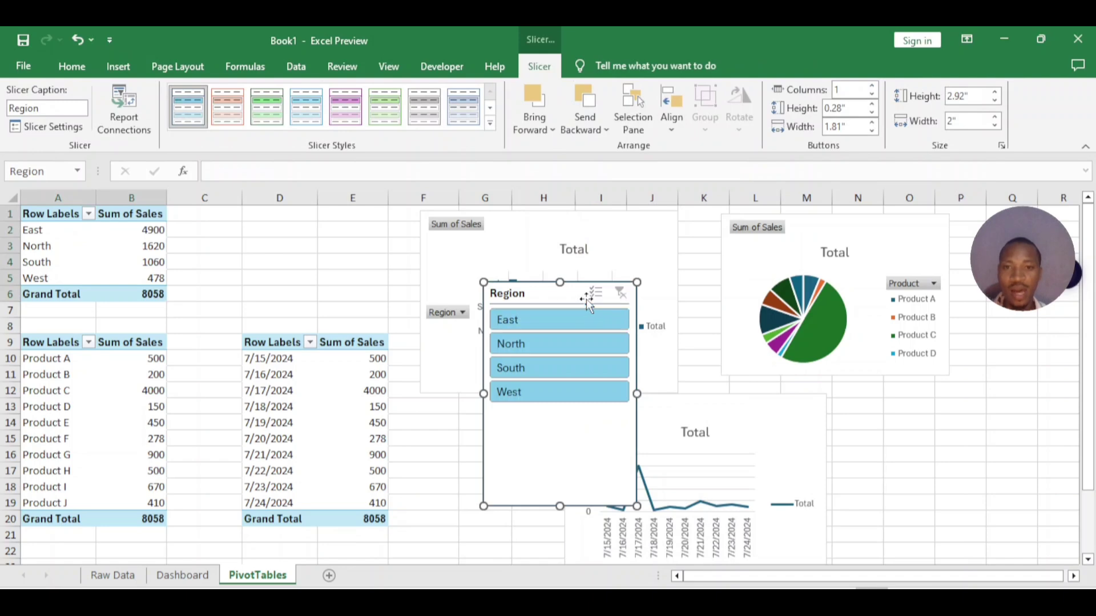
Shorten the Region slicer to about 1.73" high so it fits its four buttons, and place it below the Product pie chart.
left_click_drag(586, 299, 327, 233)
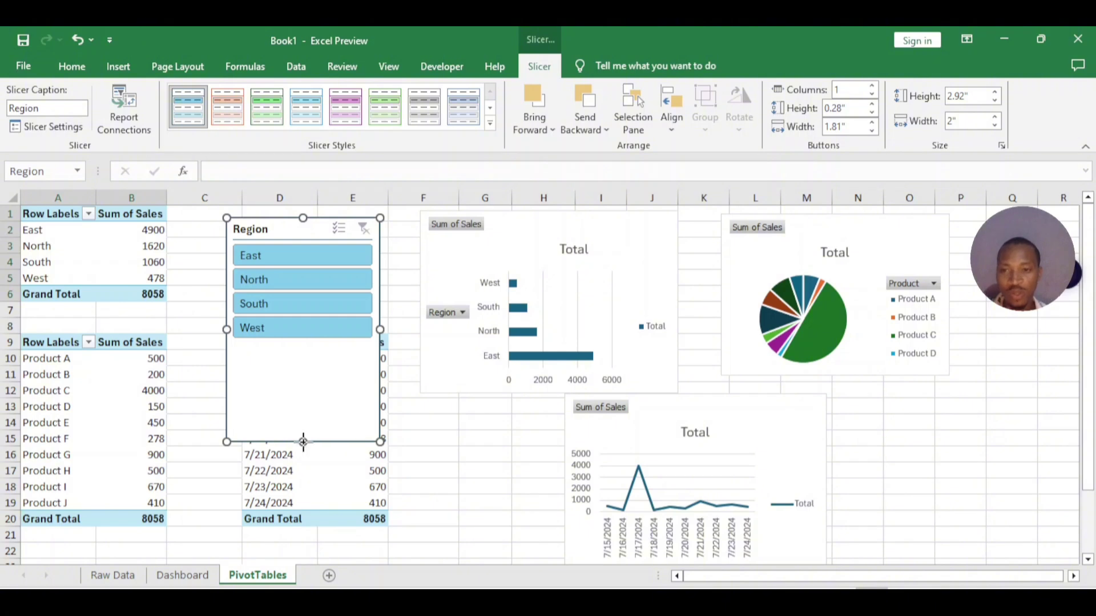
left_click_drag(303, 441, 317, 348)
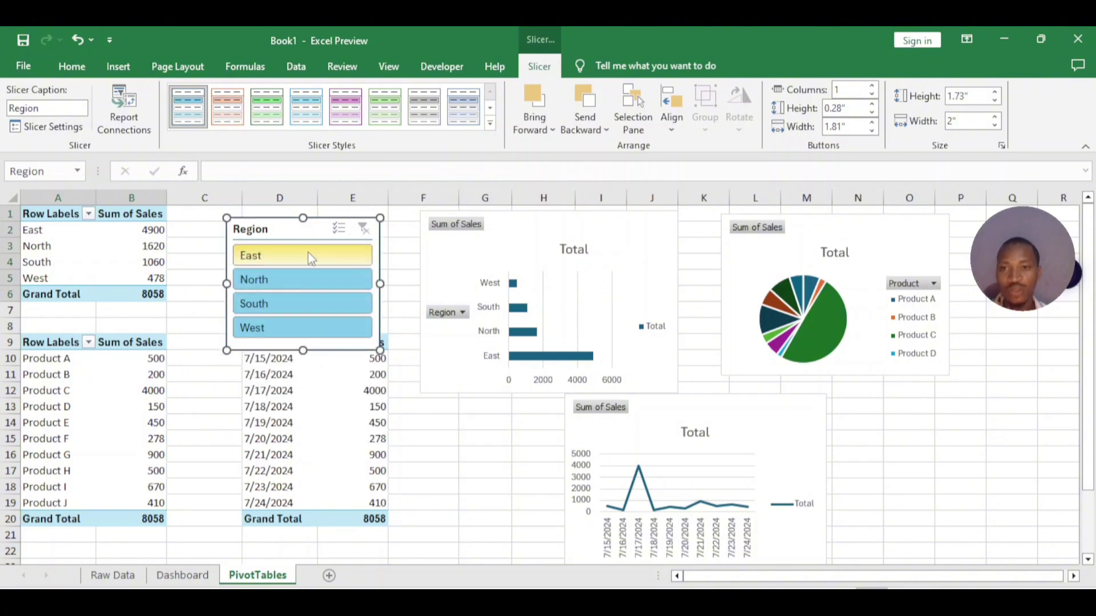
left_click_drag(320, 231, 966, 417)
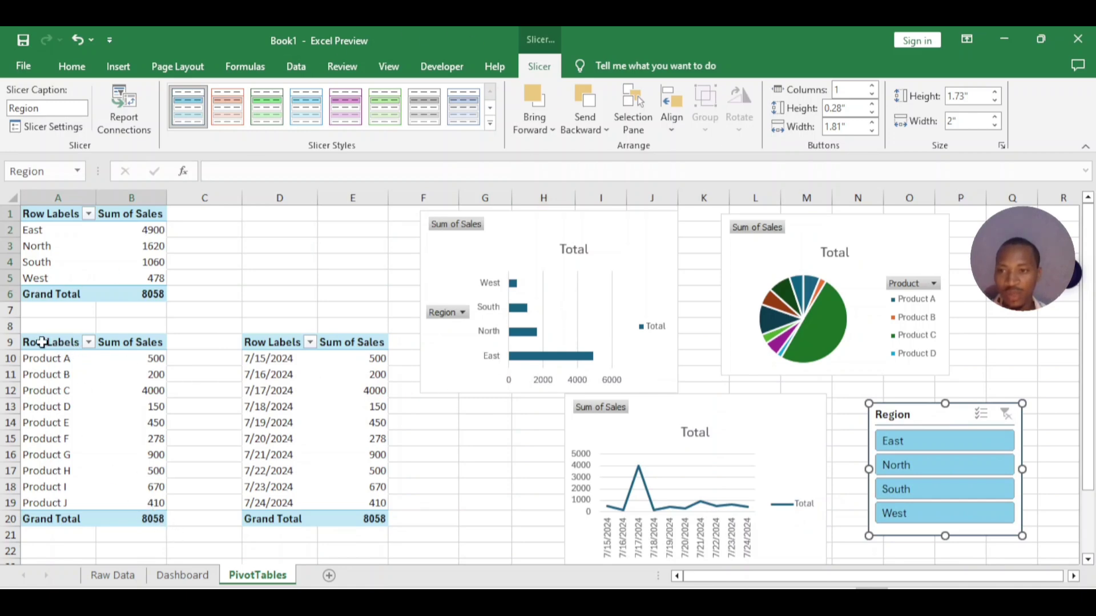
Insert a Product slicer from the Product PivotTable and place it beside the Region slicer, over the pie and line charts.
left_click_drag(41, 342, 144, 521)
left_click(119, 68)
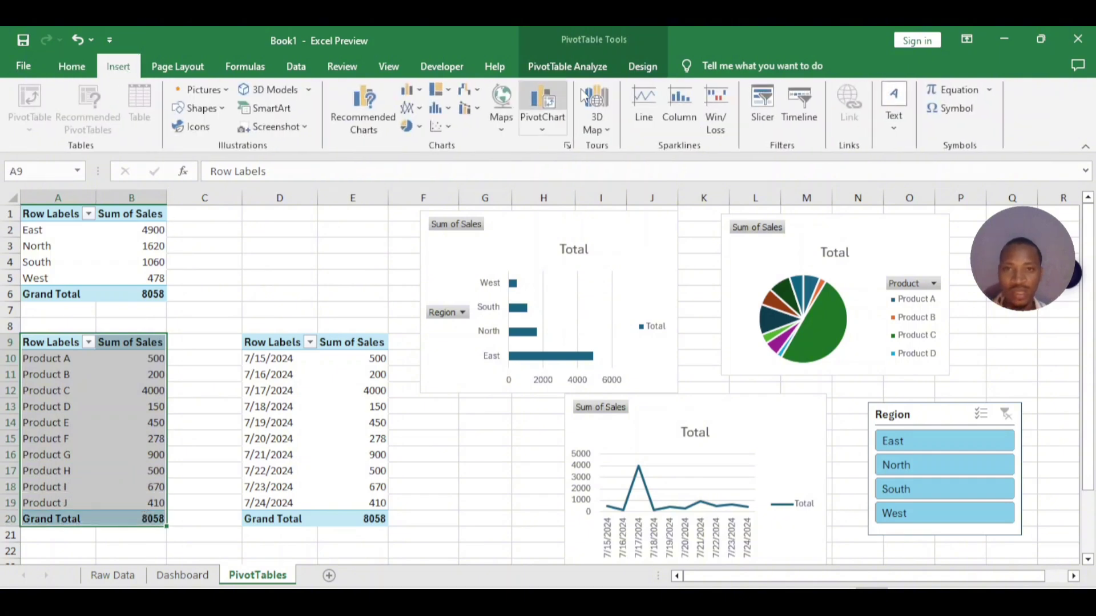
left_click(763, 117)
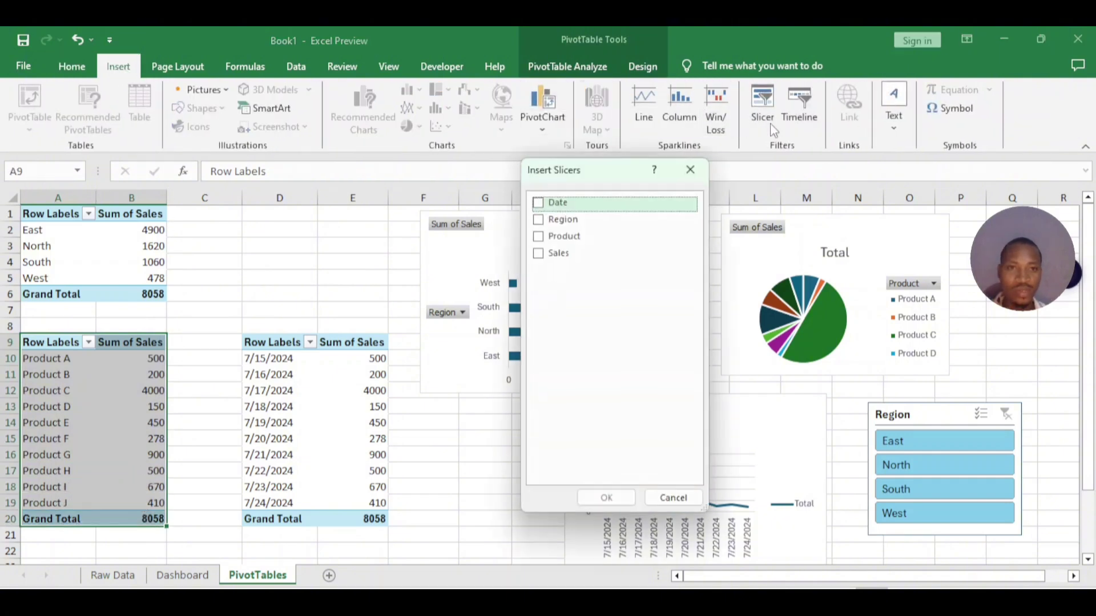
left_click(539, 237)
left_click(616, 496)
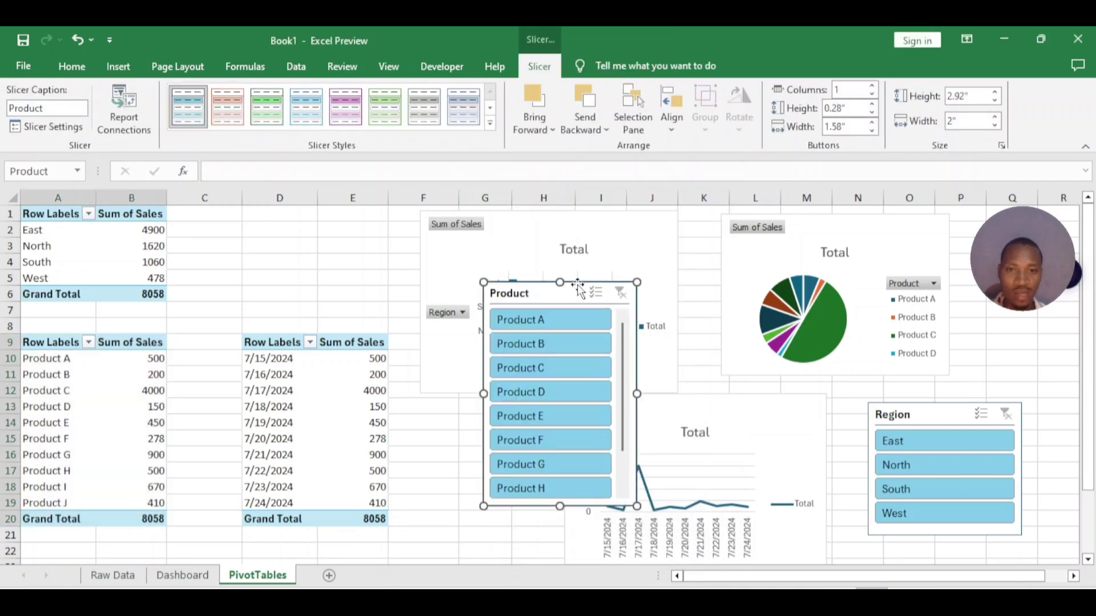
left_click_drag(590, 290, 810, 309)
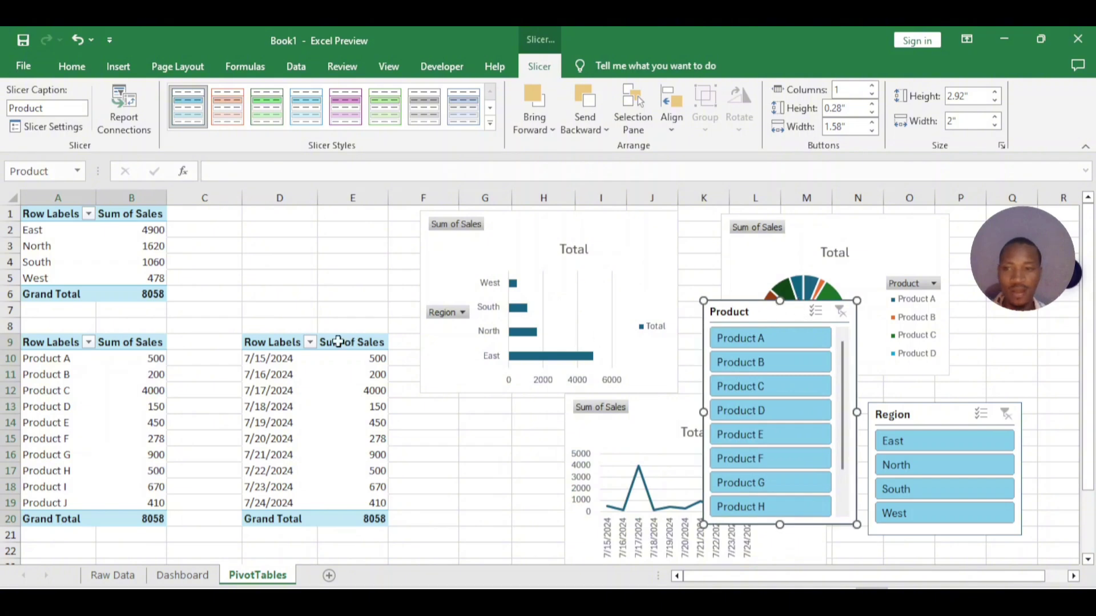
Insert a Date slicer from the Date PivotTable and move it down over the lower part of the bar chart.
left_click_drag(255, 342, 379, 516)
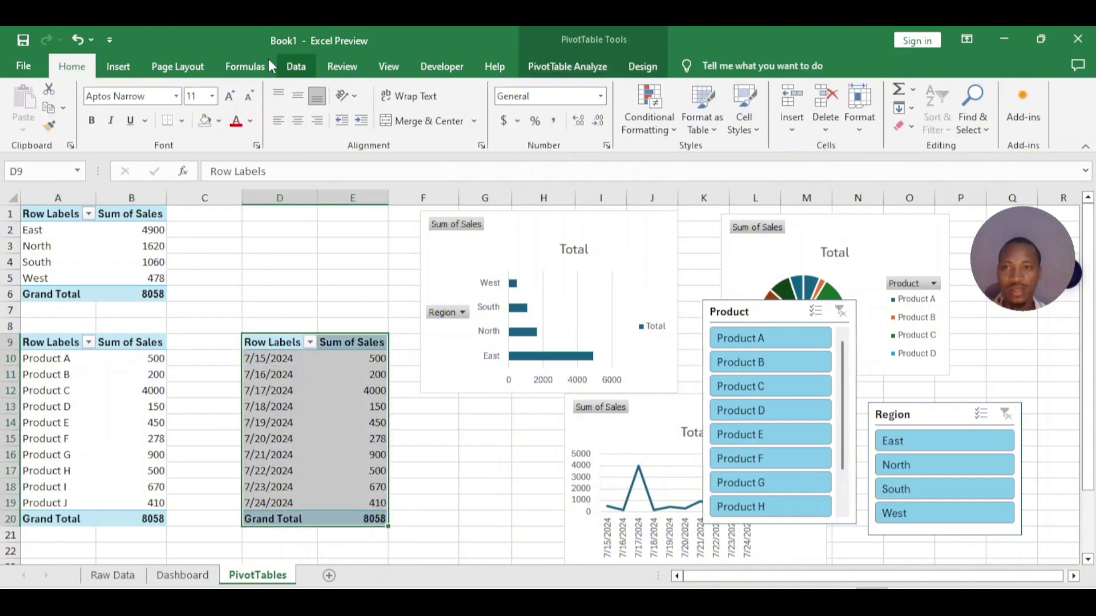
left_click(118, 66)
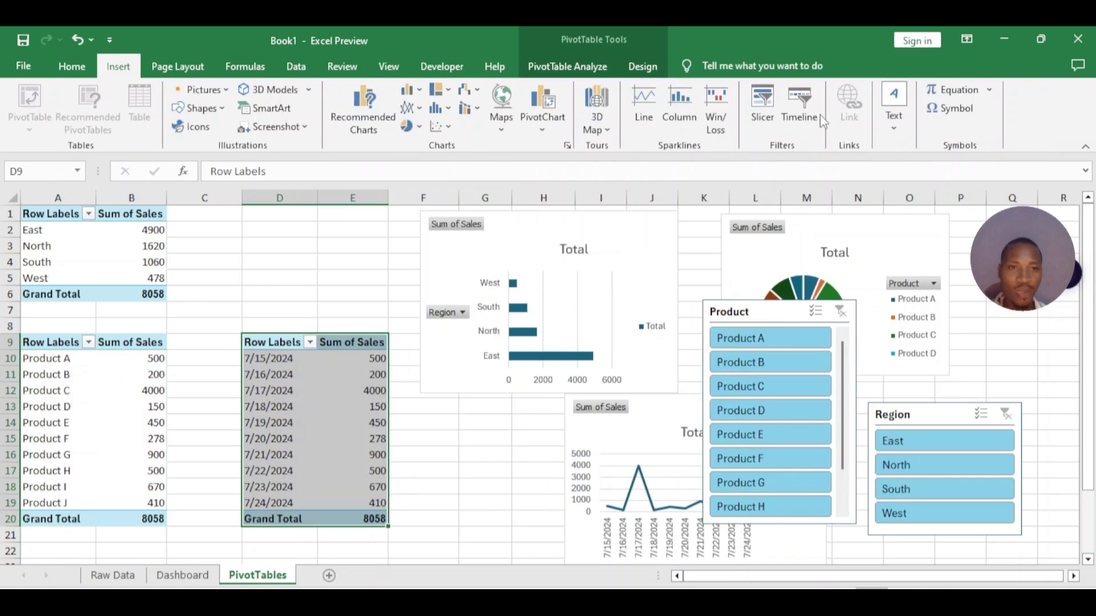
left_click(762, 106)
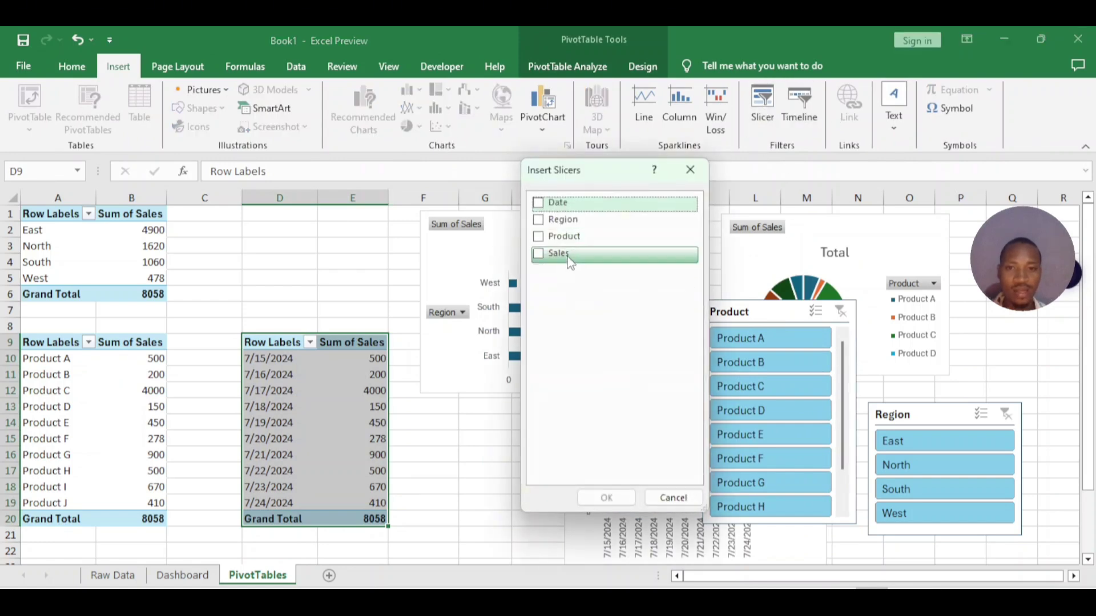
left_click(538, 203)
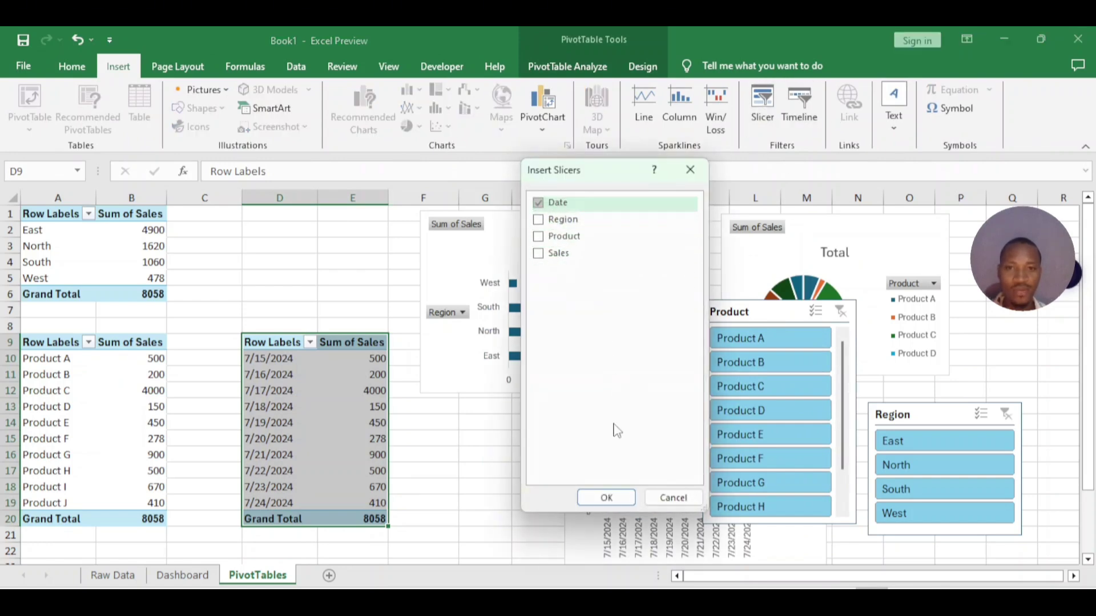
left_click(606, 498)
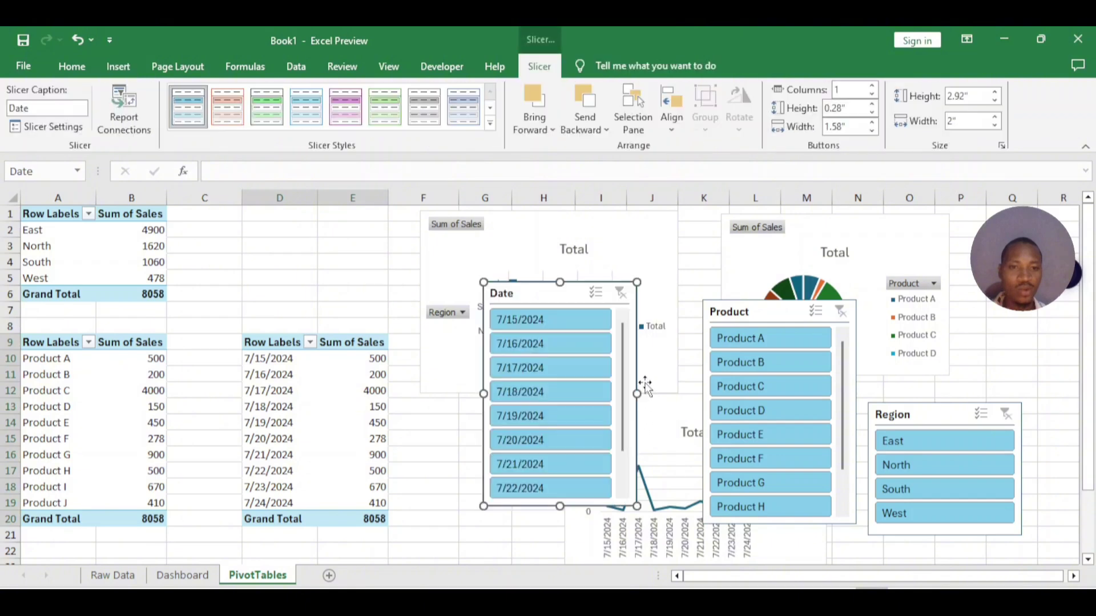
left_click_drag(580, 286, 549, 337)
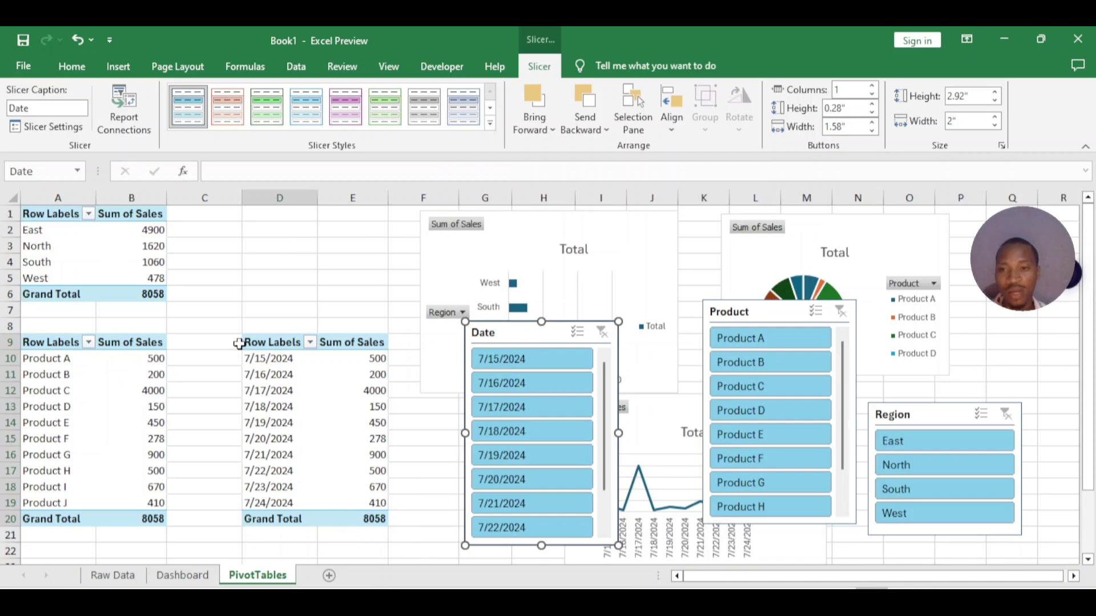
left_click(395, 293)
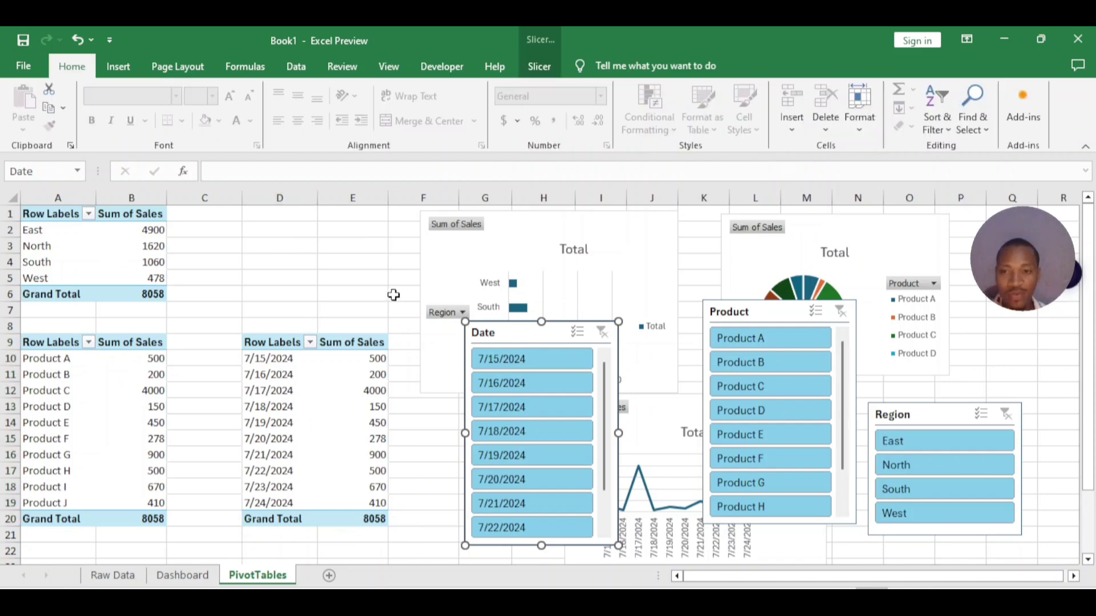
left_click_drag(405, 544, 90, 211)
left_click(323, 273)
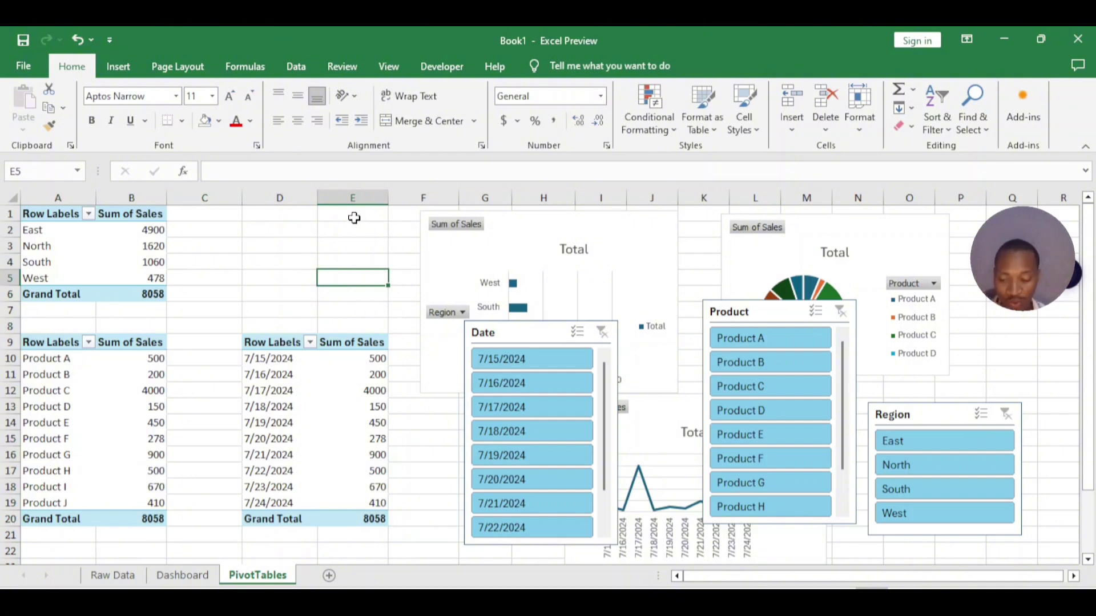
Check which PivotTables the Date slicer is connected to in its report connections, and leave them as they are.
left_click(525, 334)
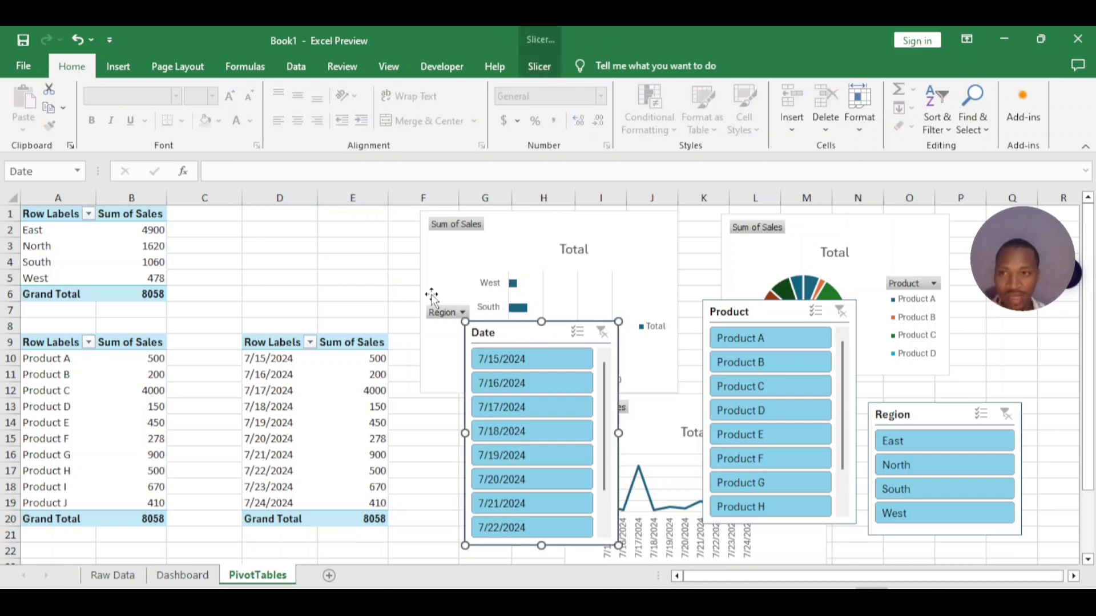
left_click(539, 67)
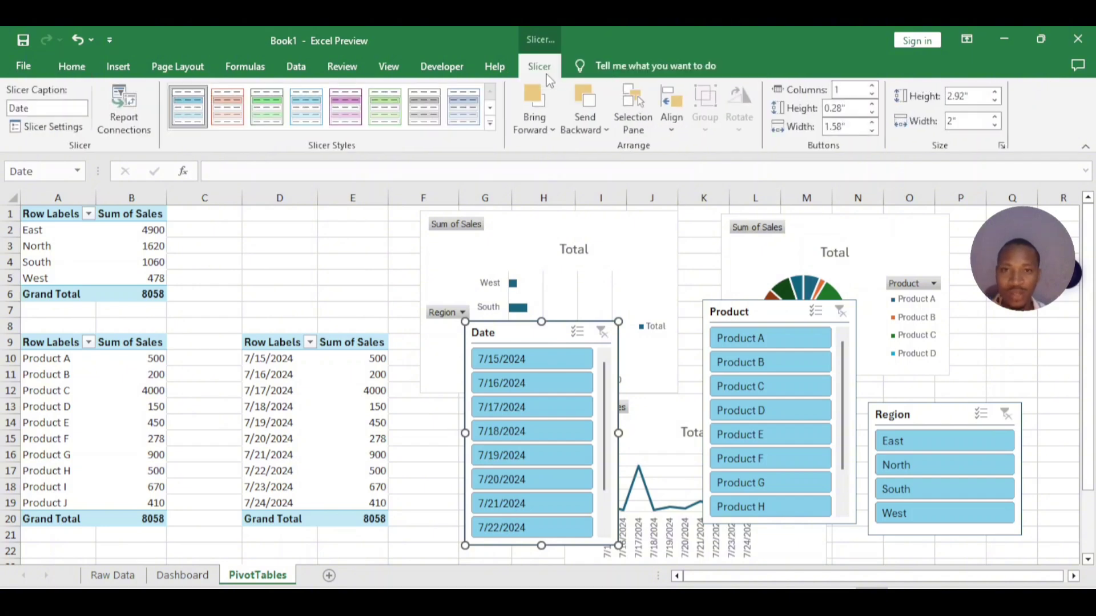
left_click(133, 129)
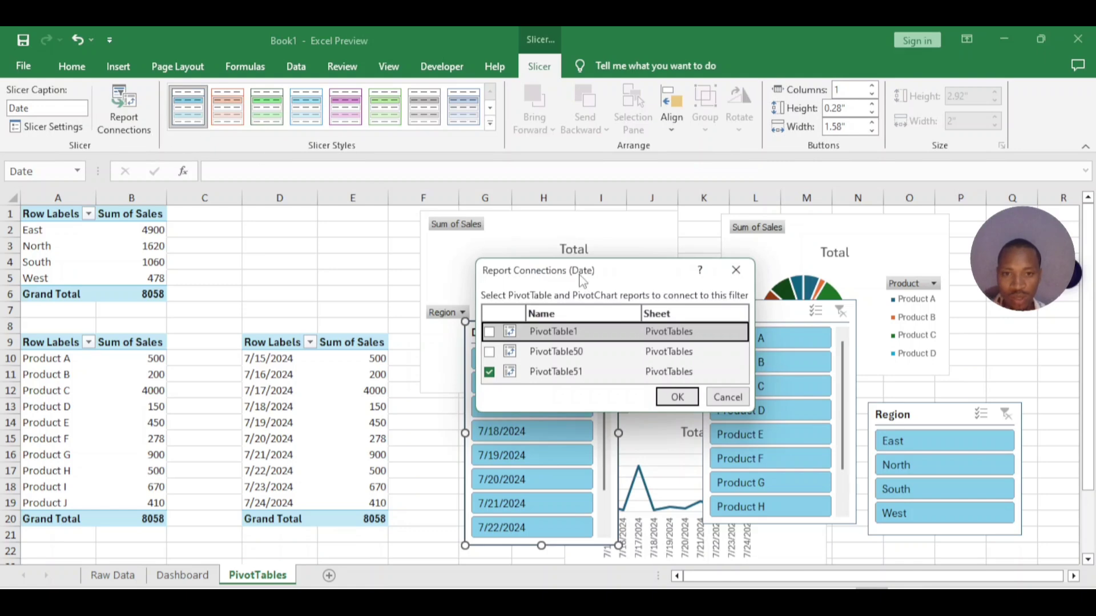
left_click_drag(582, 279, 721, 242)
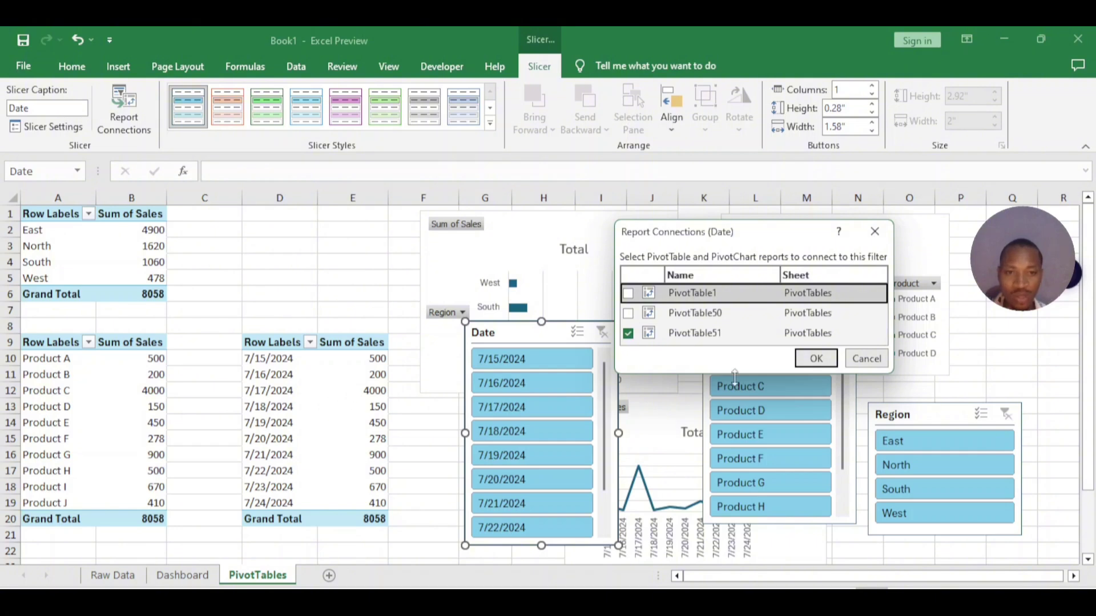
left_click(875, 231)
Rename the Date PivotTable that starts at cell D9 as PivotTable3.
left_click(262, 345)
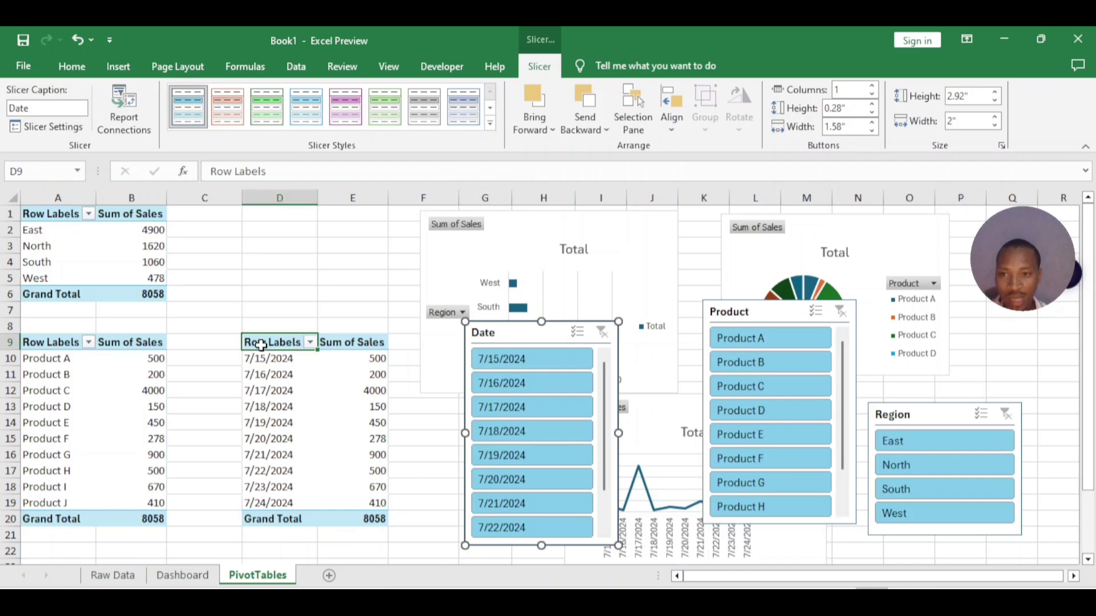
mouse_move(277, 345)
left_mouse_down()
mouse_move(361, 440)
mouse_move(367, 518)
left_mouse_up()
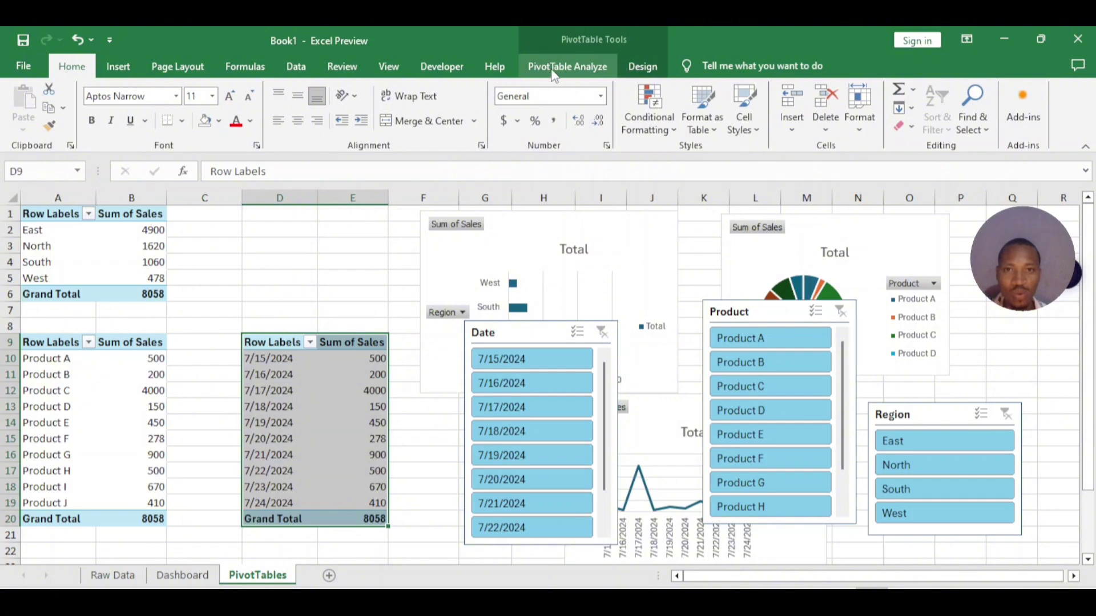
left_click(579, 73)
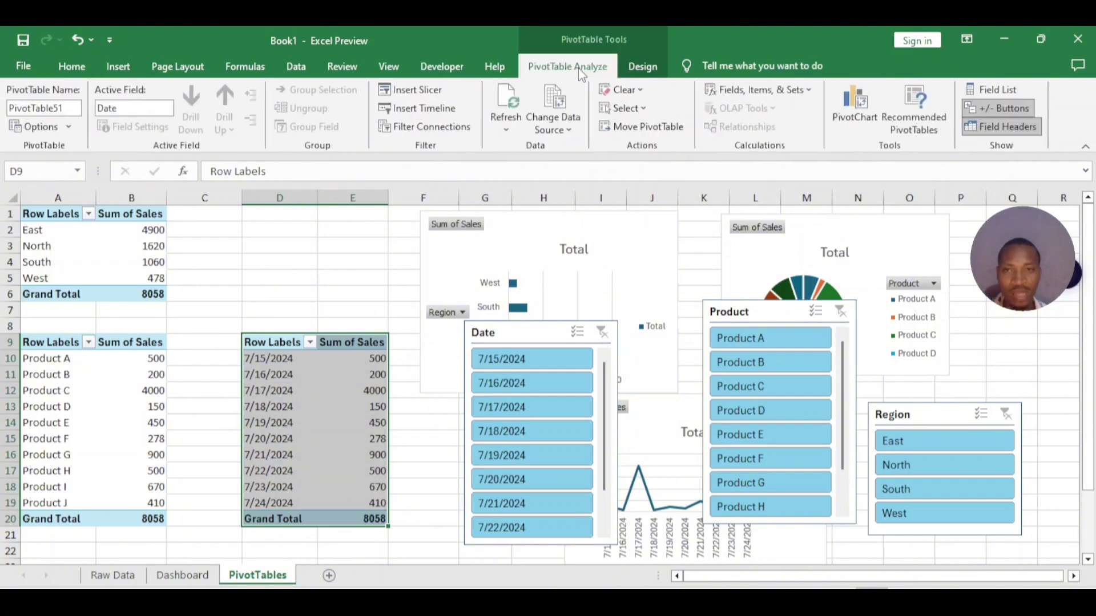
left_click(76, 109)
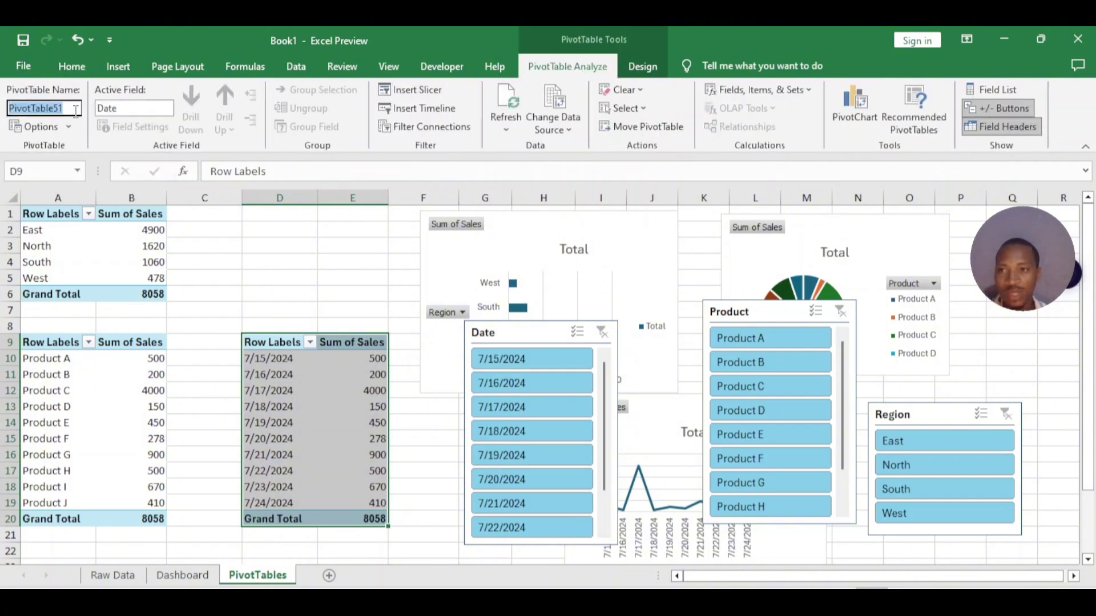
left_click(76, 109)
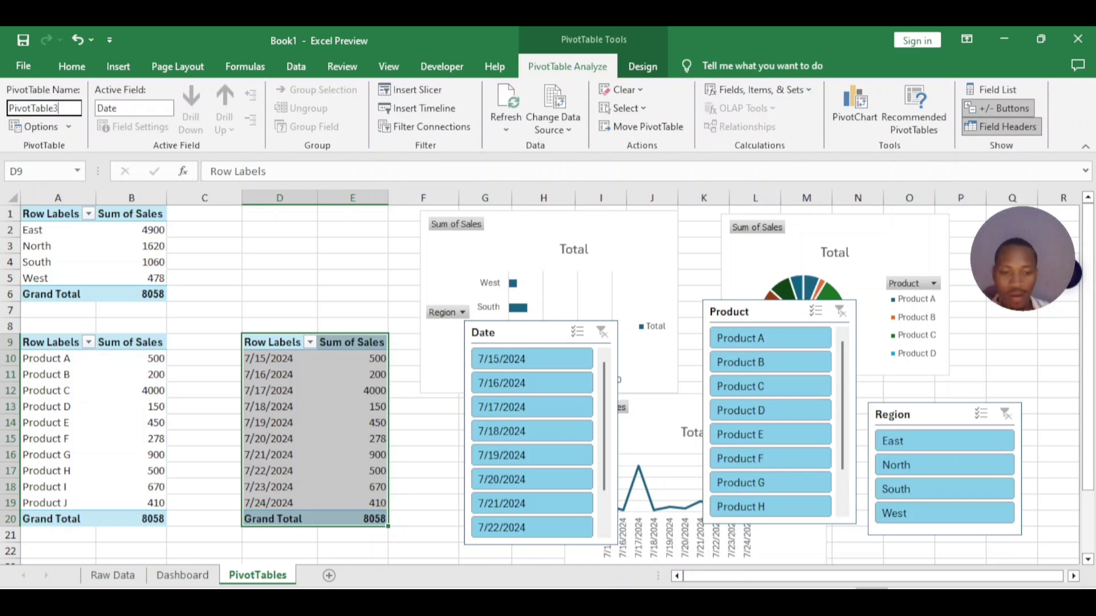
type("3")
key("Return")
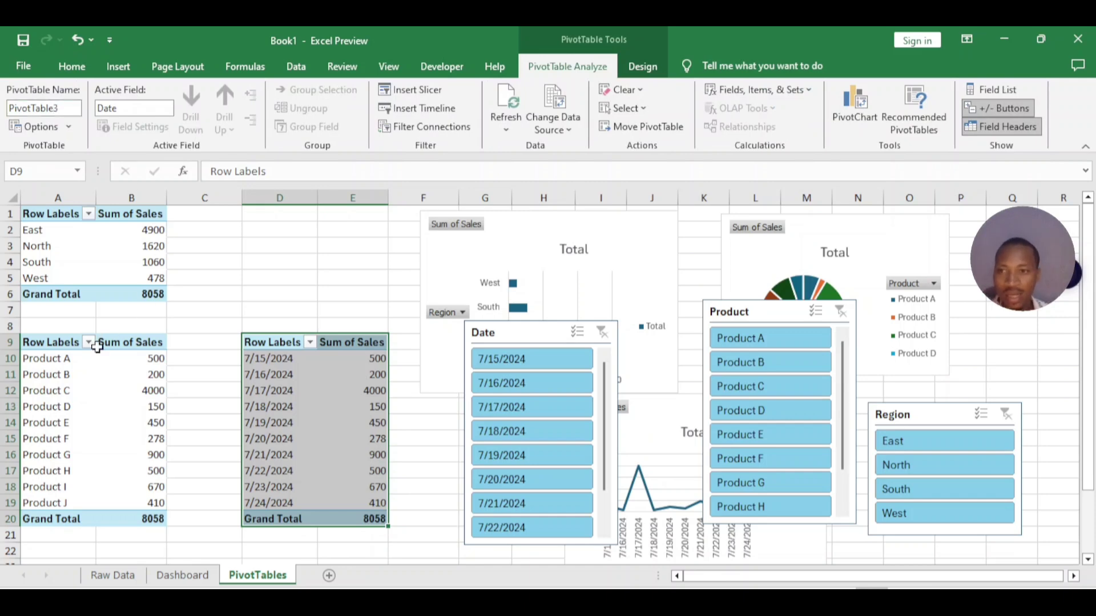
Rename the Product PivotTable that starts at cell A9 as PivotTable2, and check the name of the Region PivotTable.
left_click(49, 342)
left_click_drag(54, 342, 57, 376)
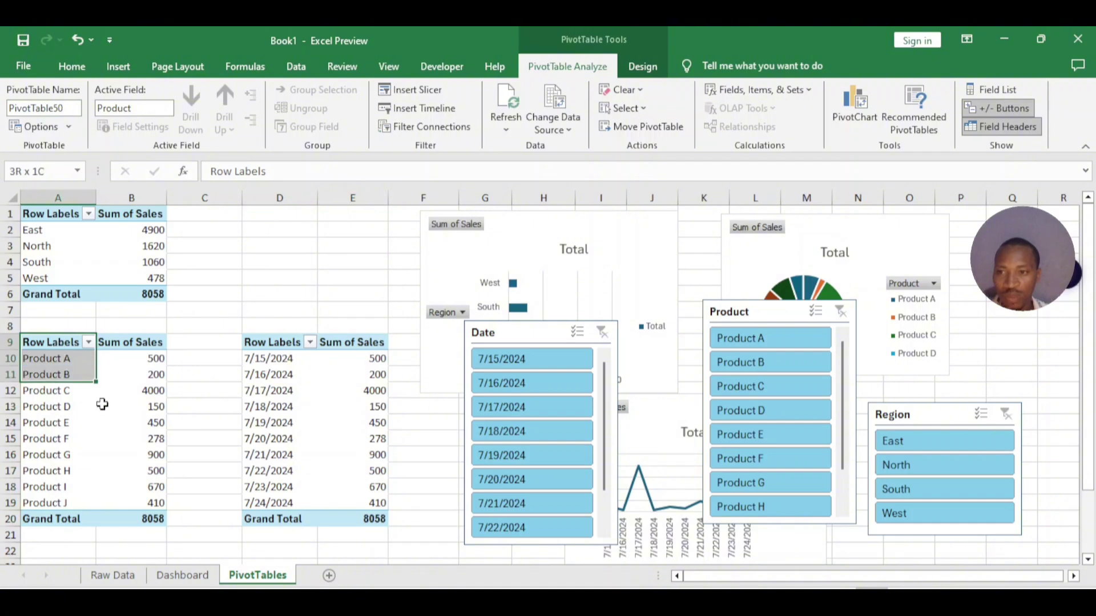
left_click_drag(103, 404, 150, 520)
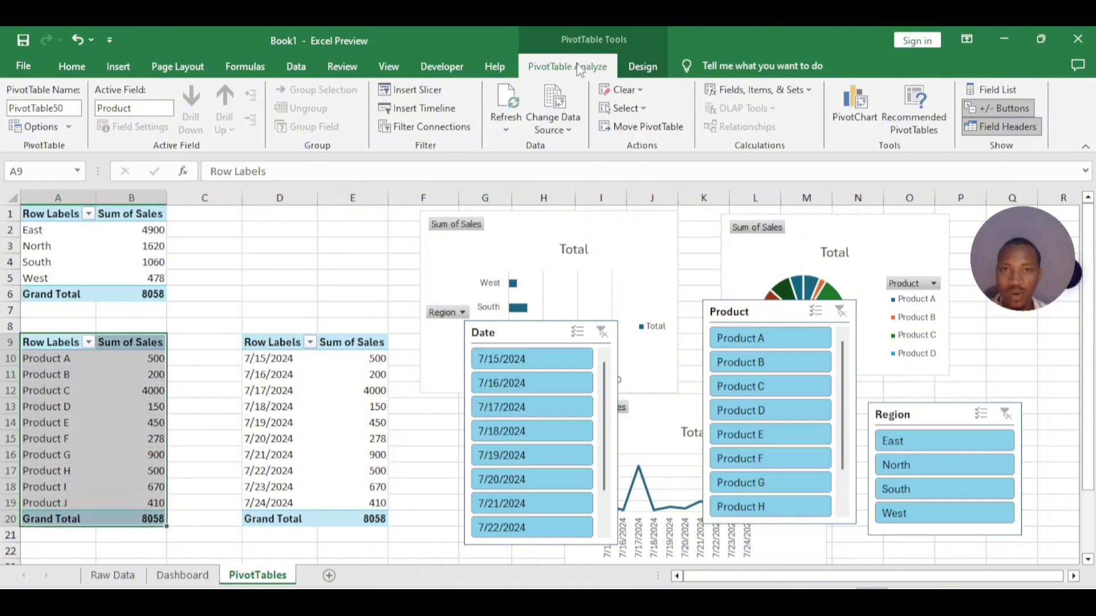
left_click(47, 106)
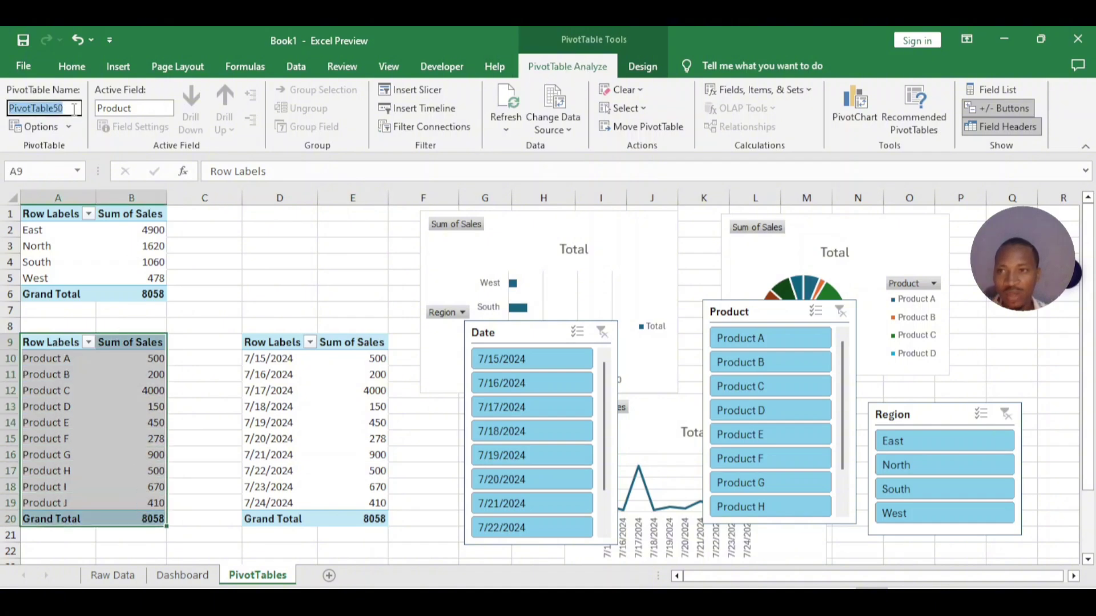
left_click(79, 107)
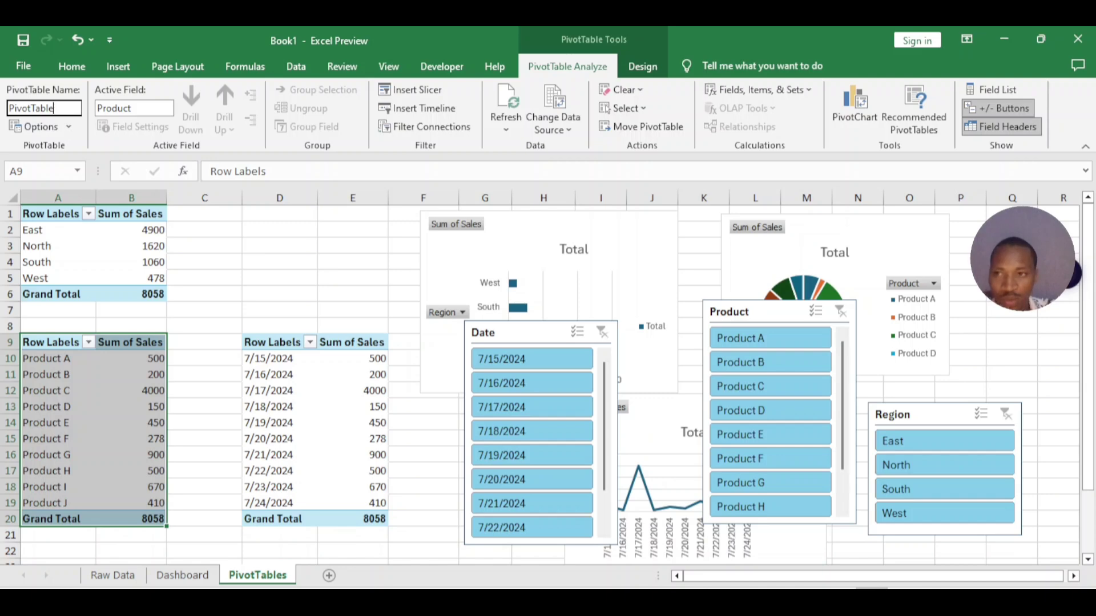
key("Return")
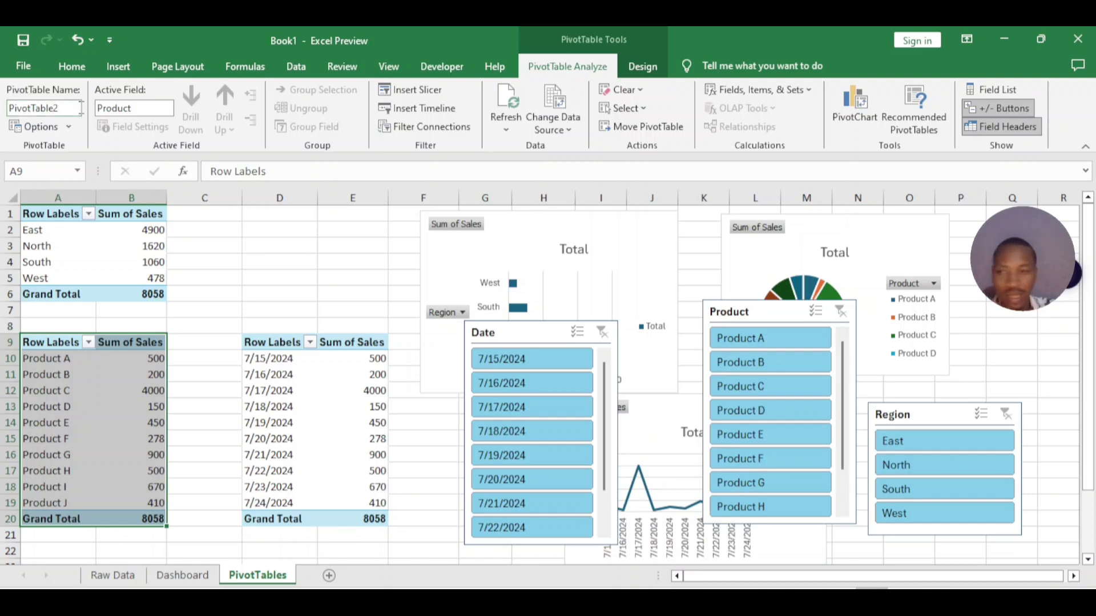
left_click(46, 217)
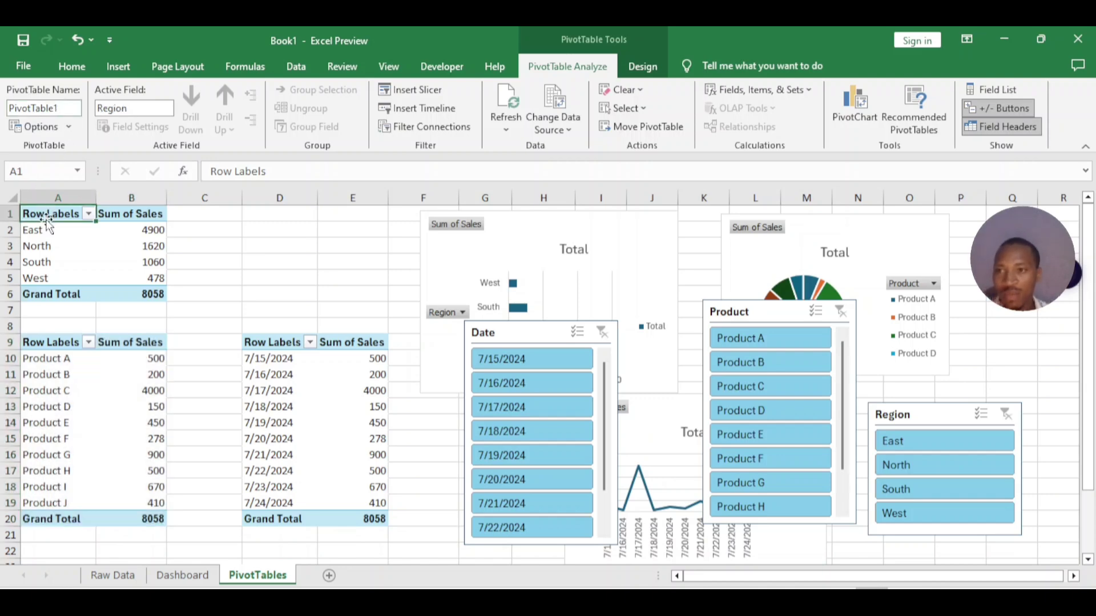
left_click_drag(55, 217, 164, 294)
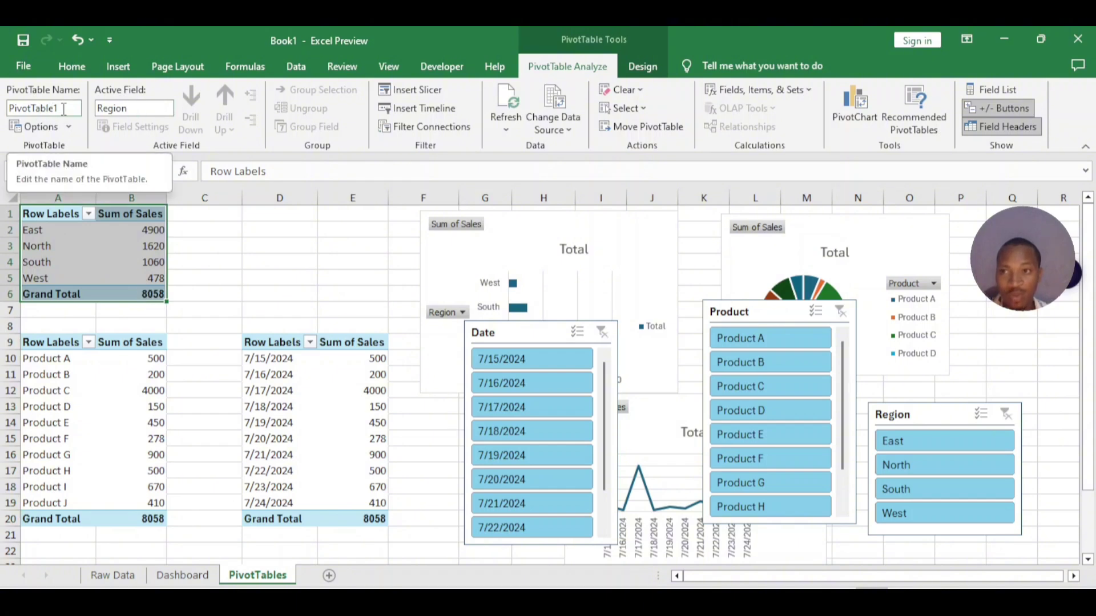
Check that the Date slicer's report connections link it only to PivotTable3, and keep them.
left_click(522, 336)
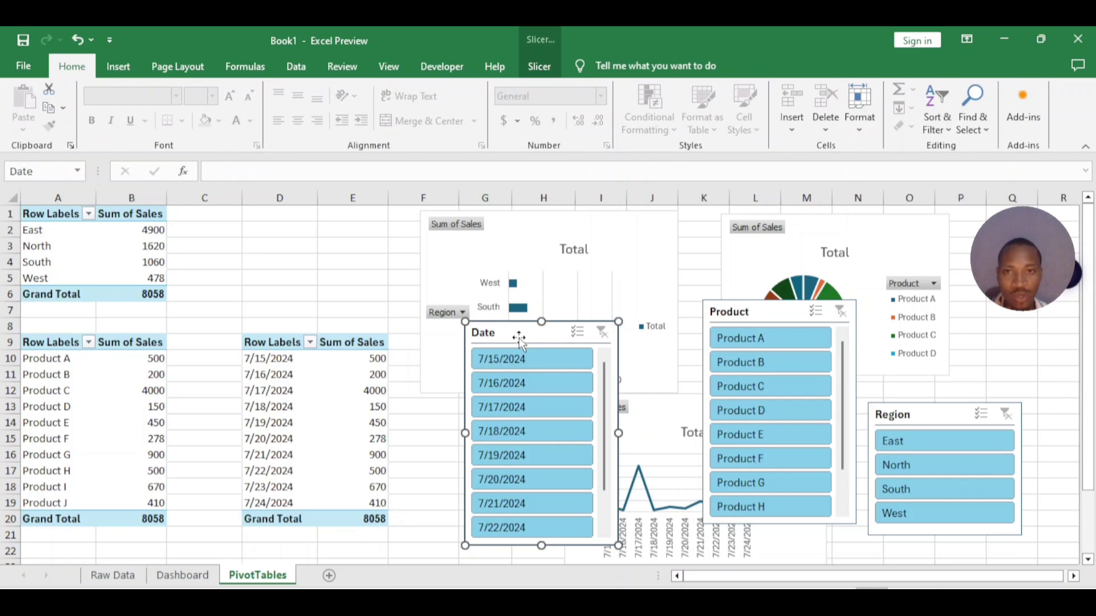
left_click(536, 66)
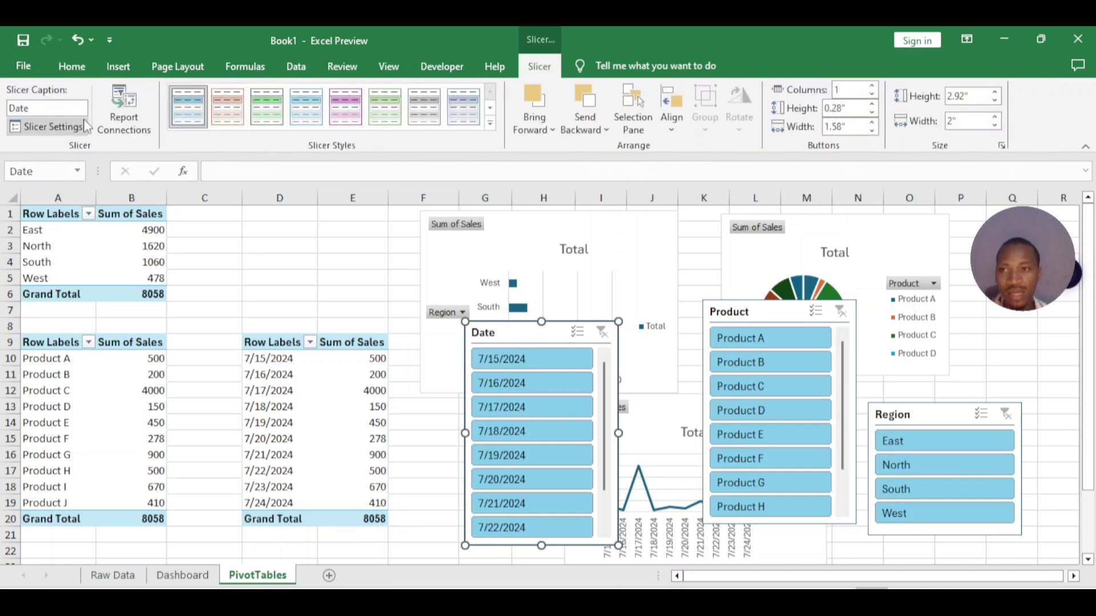
left_click(117, 125)
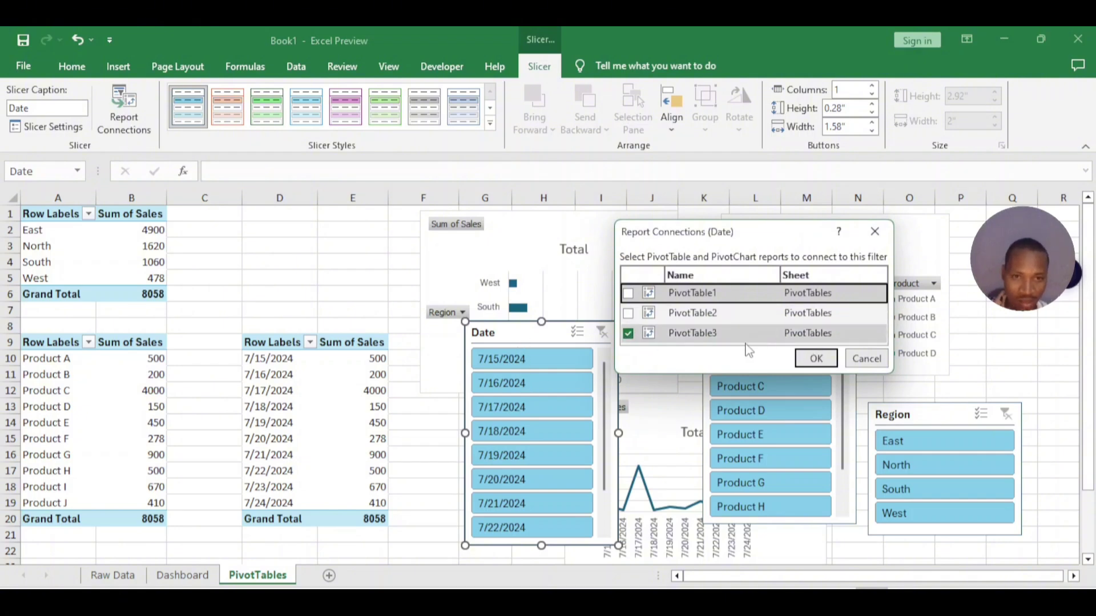
left_click(728, 333)
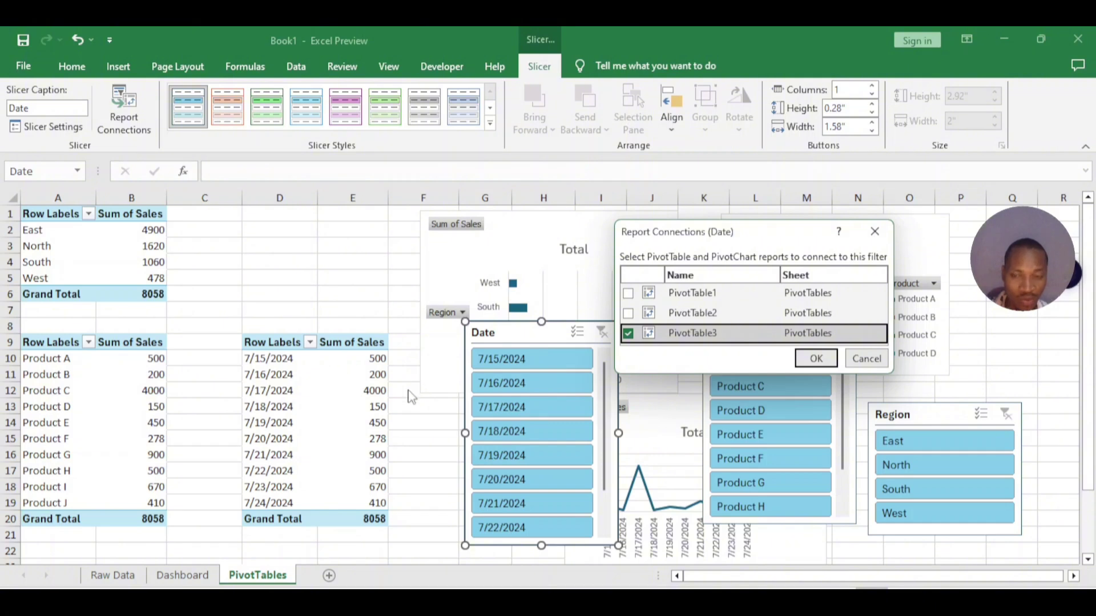
left_click(816, 359)
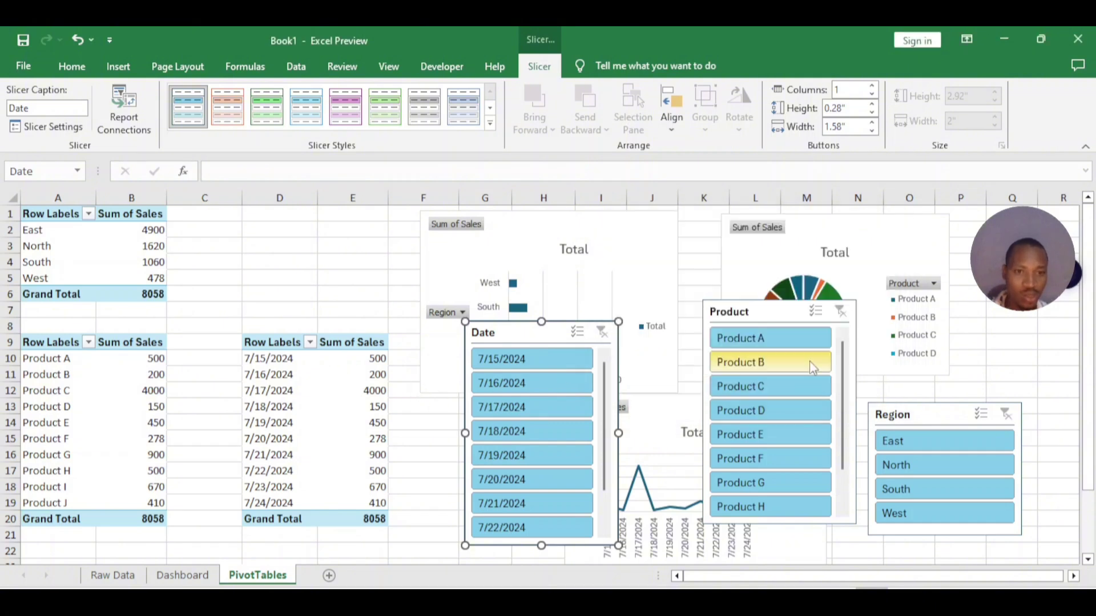
Check that the Product slicer's report connections link it only to PivotTable2, and keep them.
left_click(765, 316)
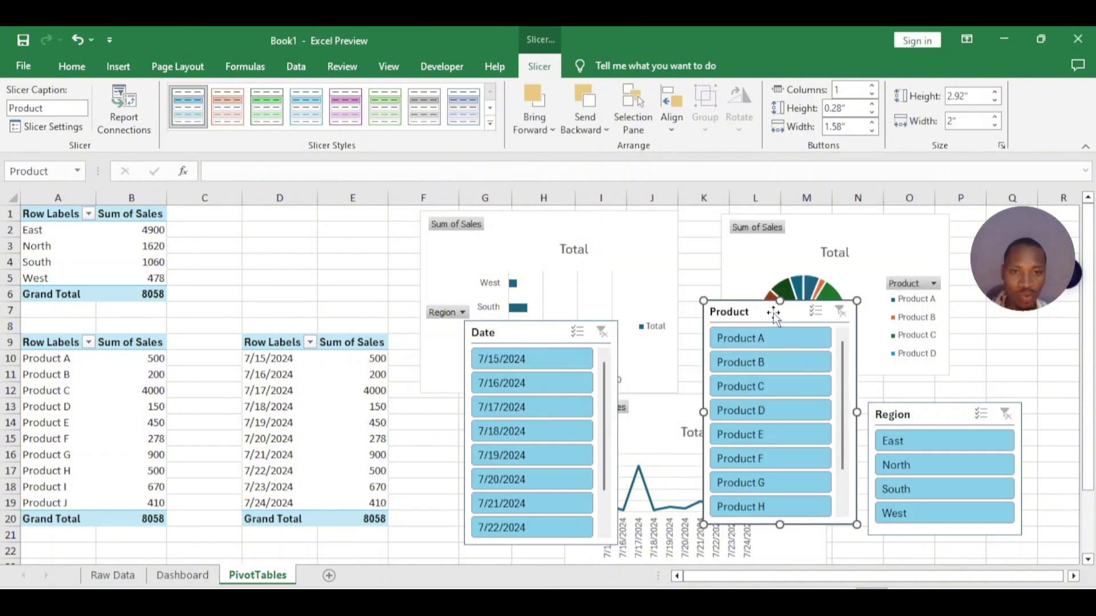
right_click(773, 317)
left_click(740, 315)
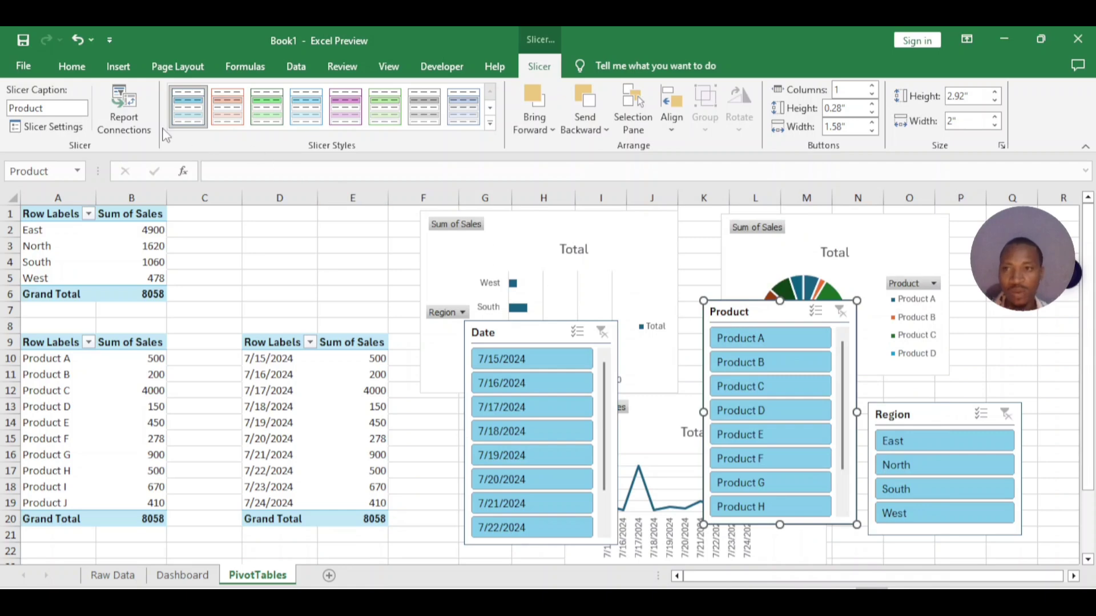
left_click(134, 117)
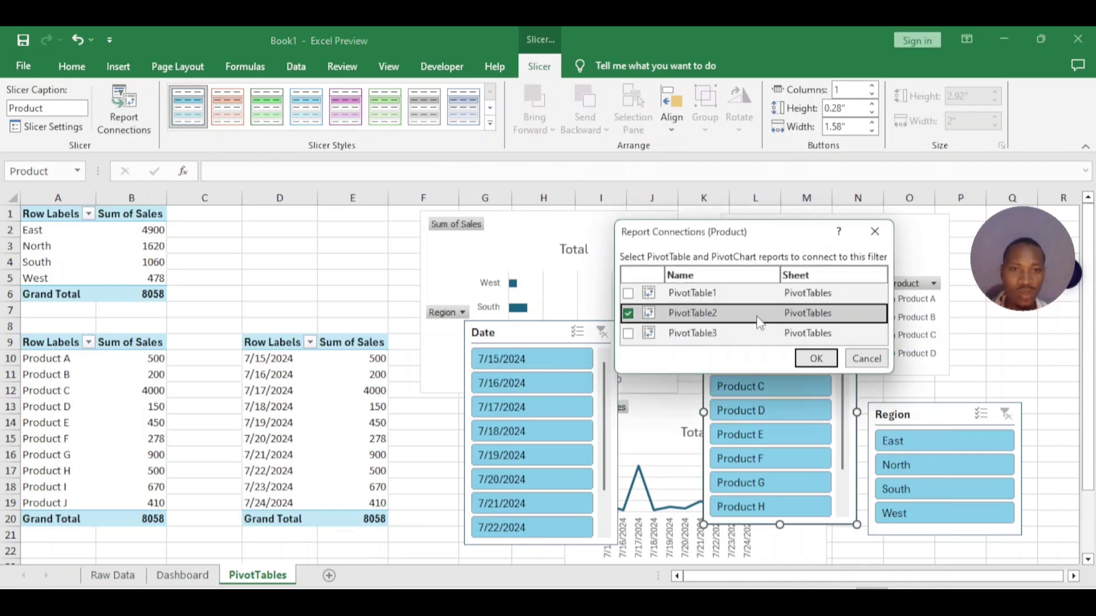
left_click(816, 358)
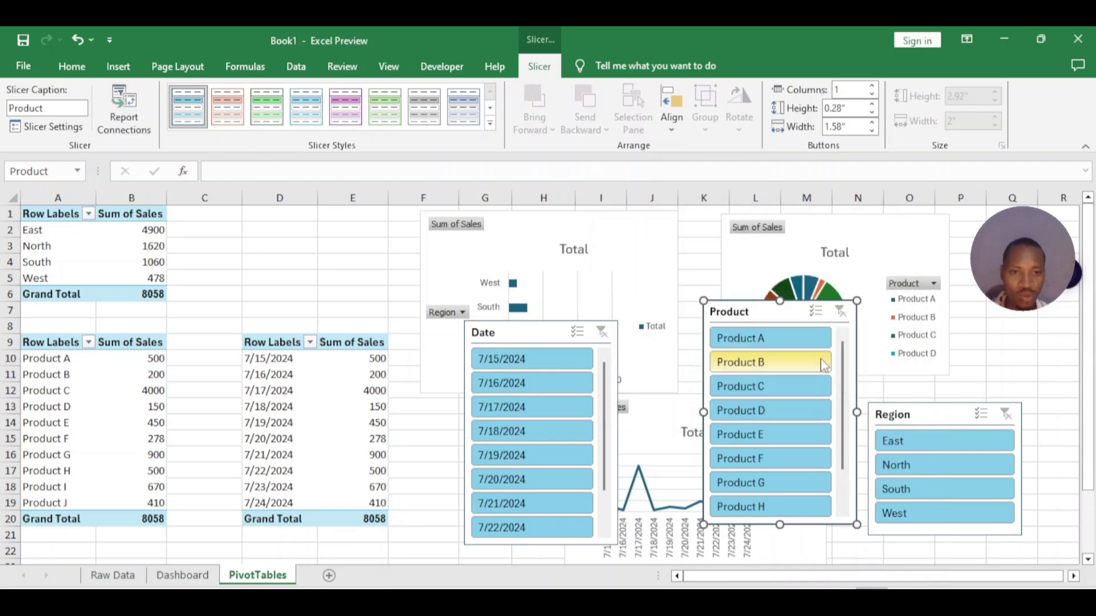
Check that the Region slicer's report connections link it only to PivotTable1, and keep them.
left_click(933, 415)
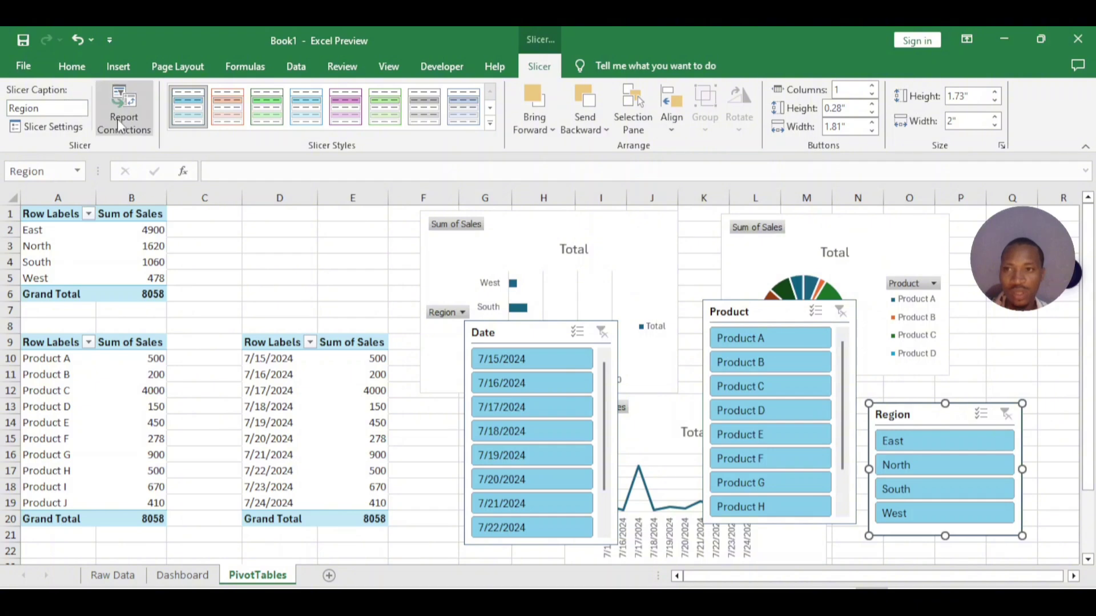
left_click(129, 127)
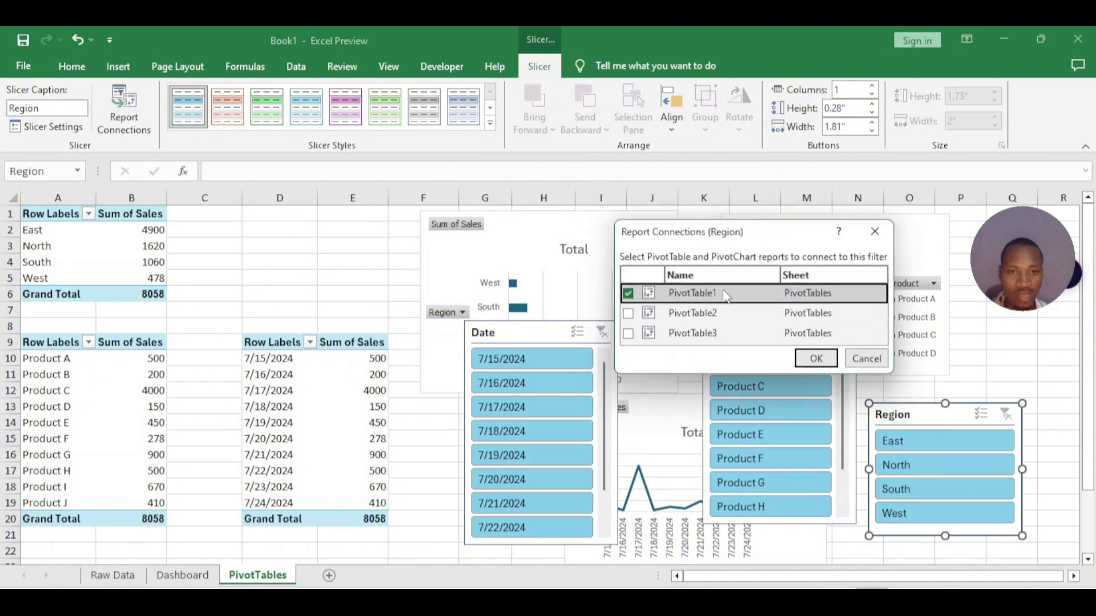
left_click(674, 335)
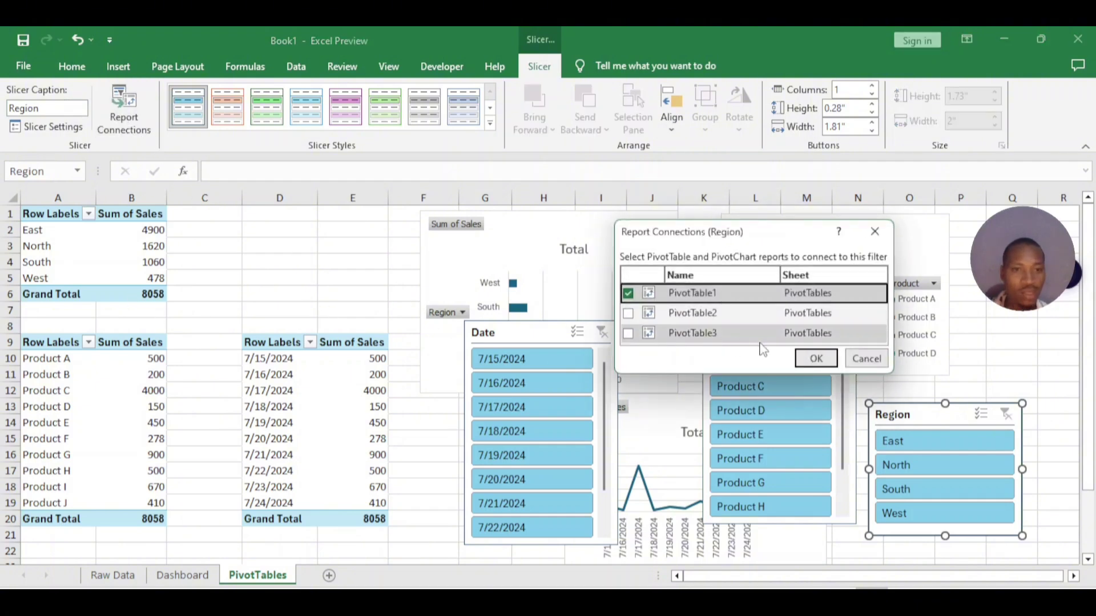
left_click(809, 365)
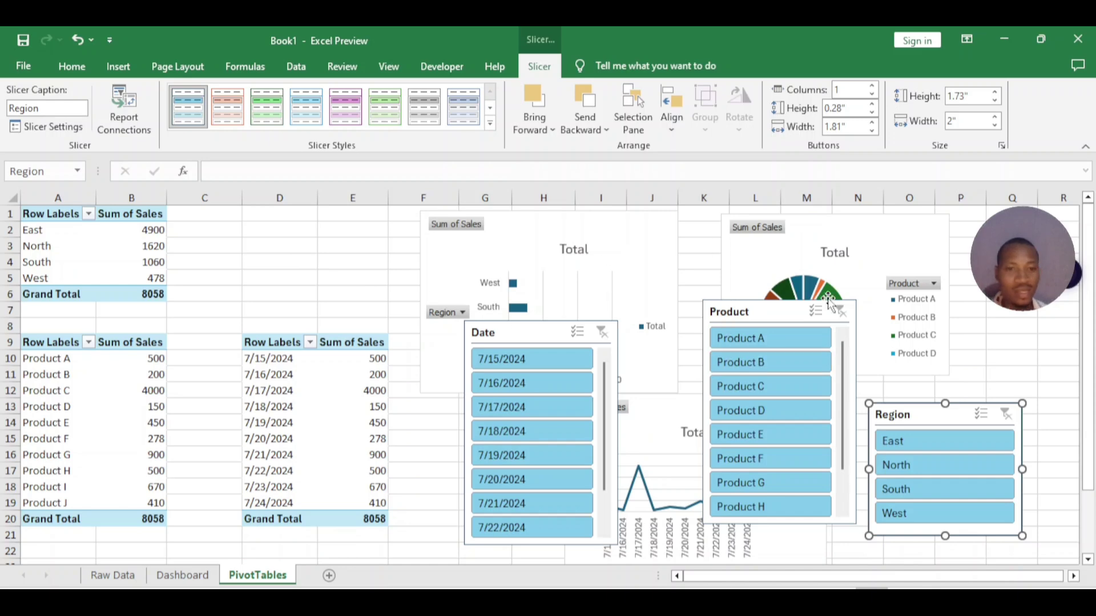
Narrow the empty column C between the Product and Date PivotTables.
left_click(255, 257)
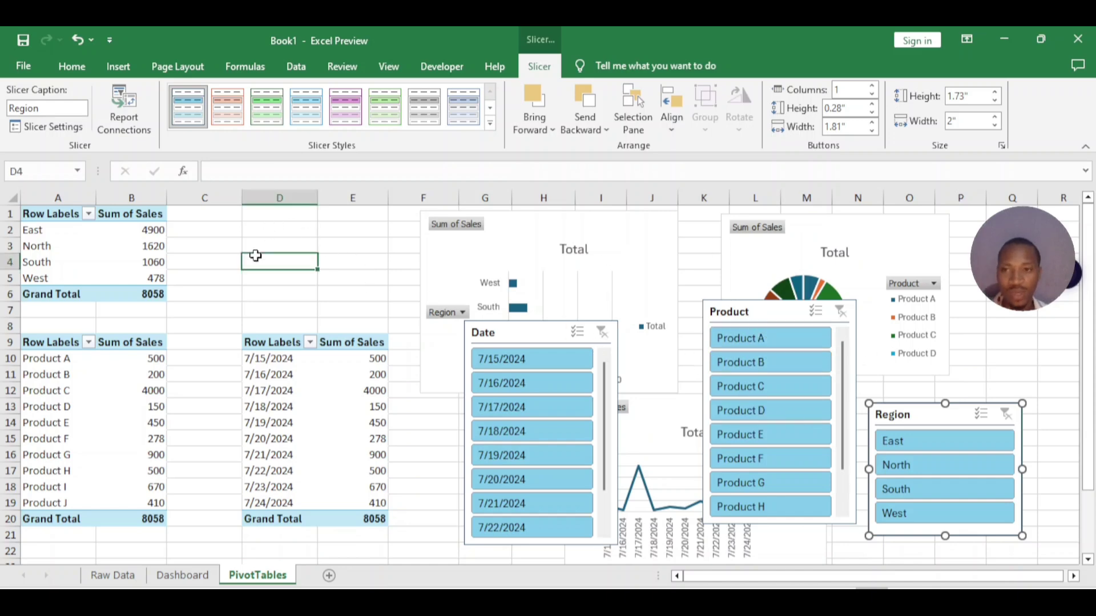
left_click(294, 298)
left_click(222, 262)
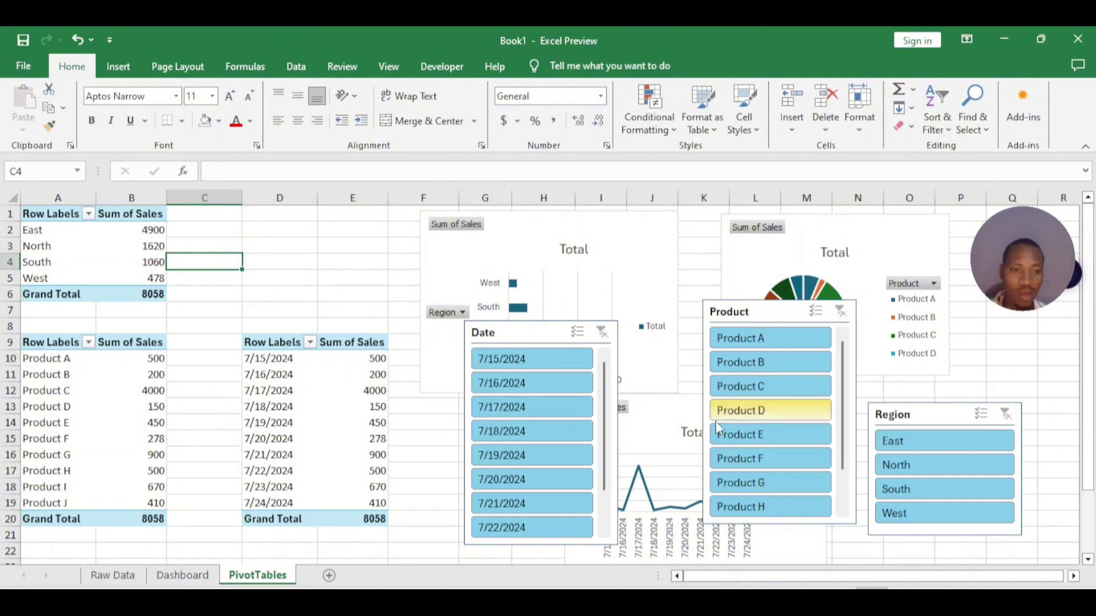
left_click(272, 253)
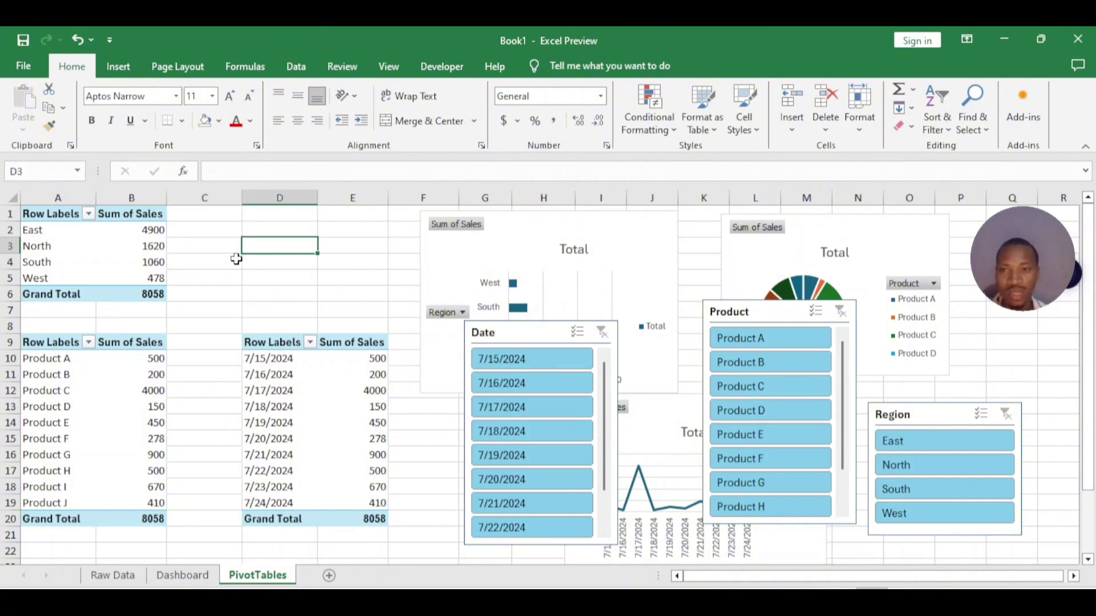
left_click(215, 231)
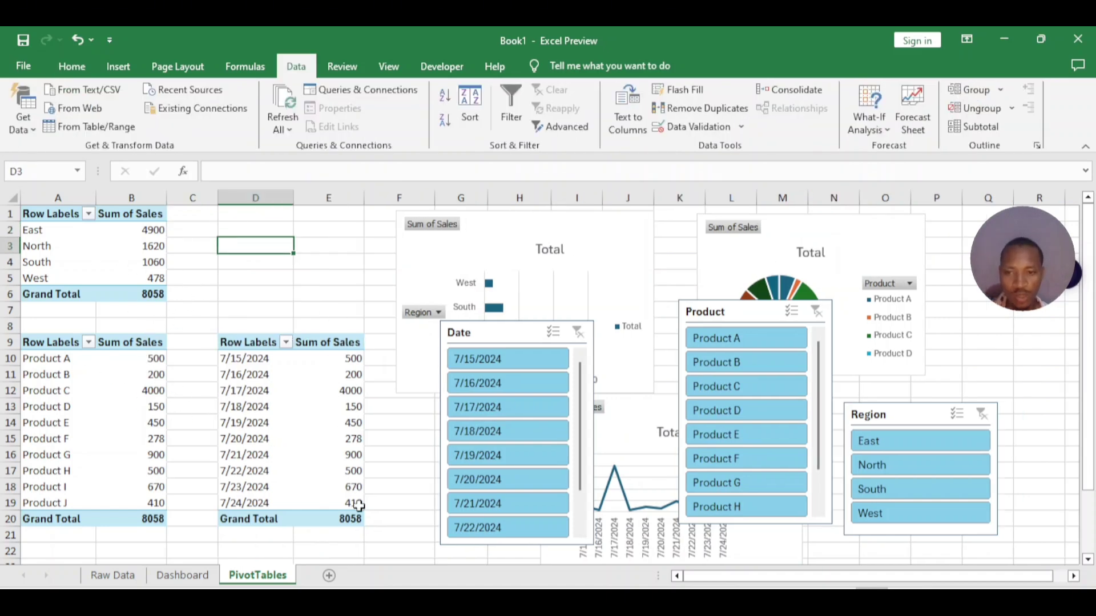
Group columns A to E, which hold the three PivotTables, and collapse the group to hide them.
left_click_drag(351, 537, 27, 209)
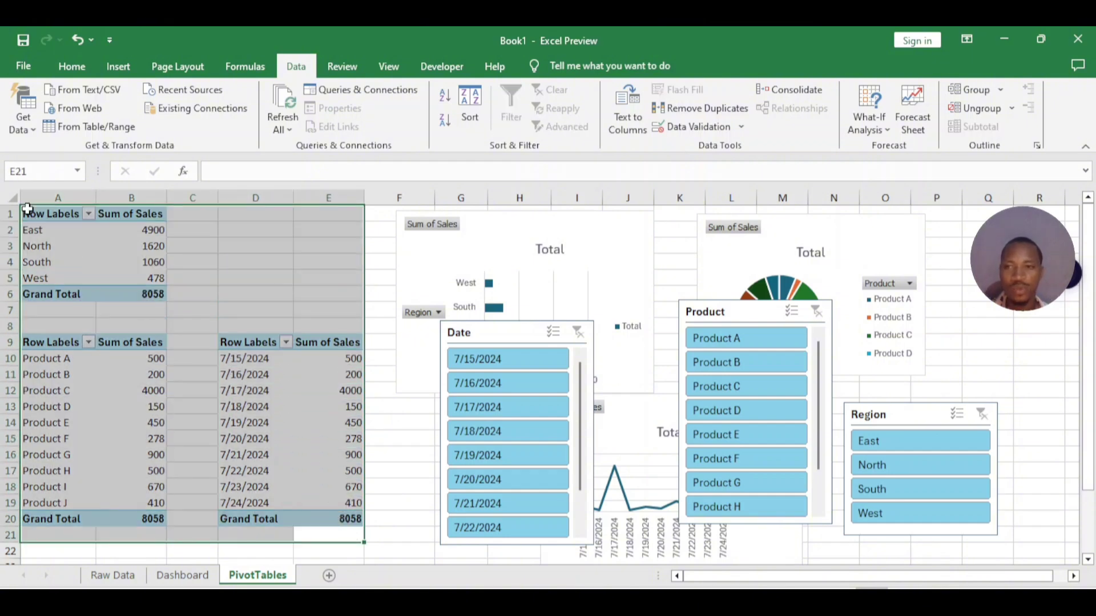
left_click(71, 66)
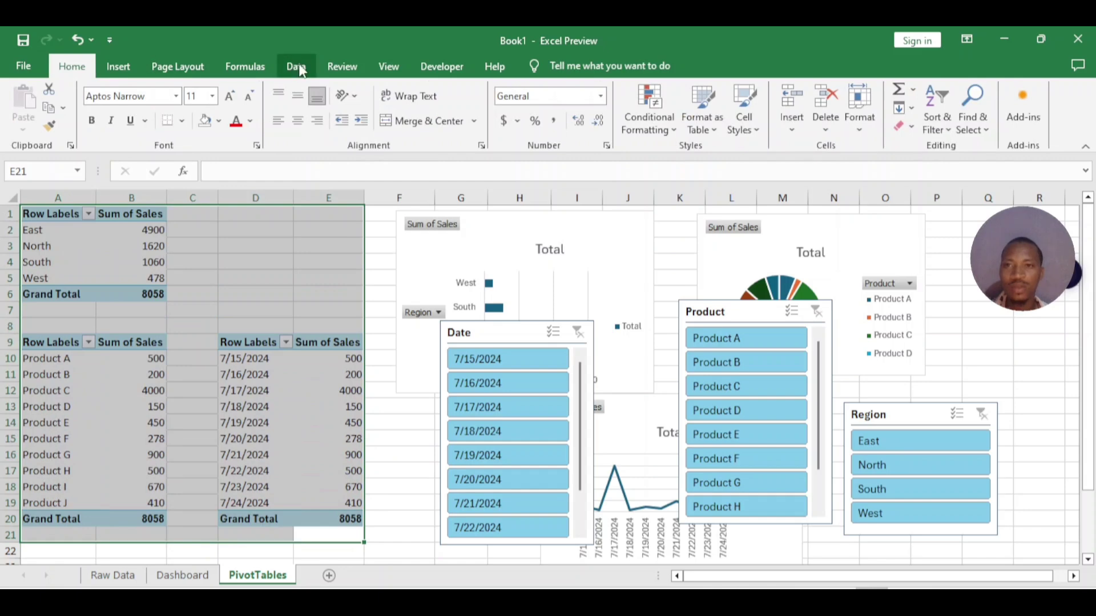
left_click(299, 67)
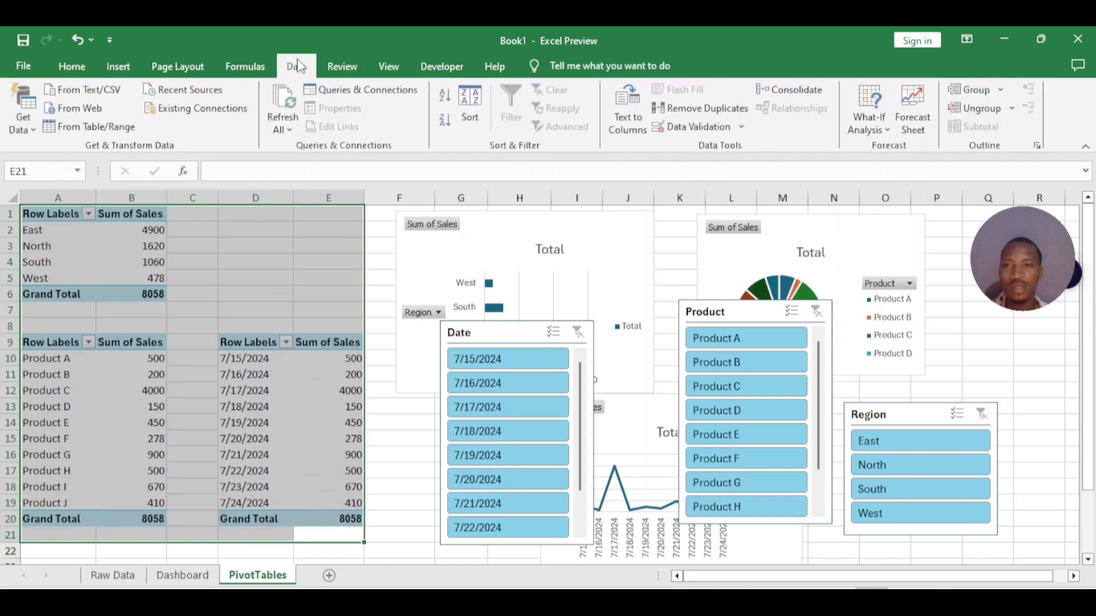
left_click(986, 92)
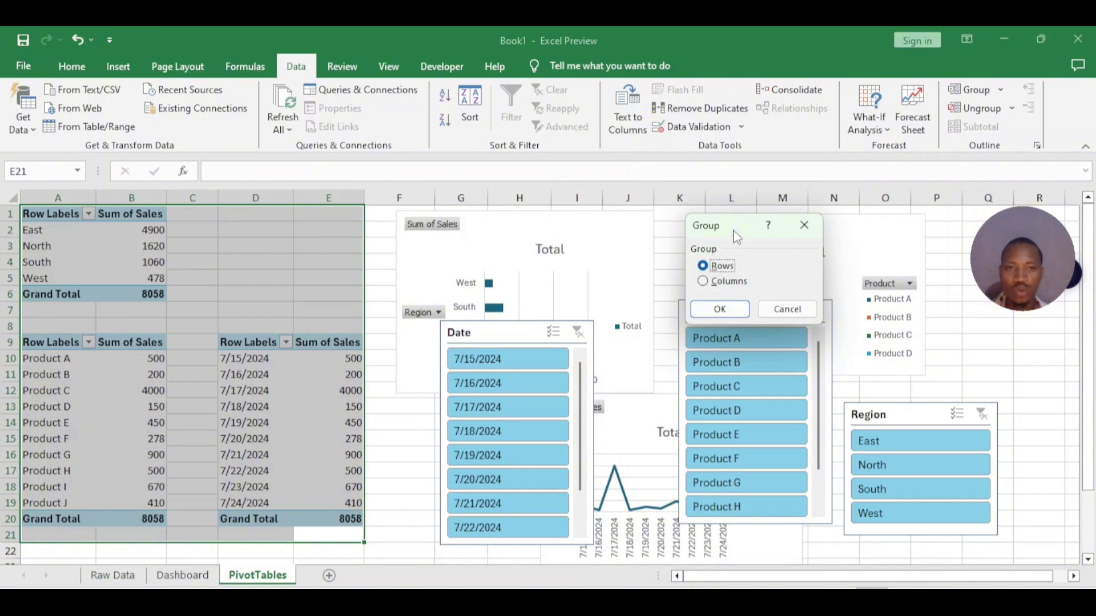
left_click_drag(736, 236, 605, 208)
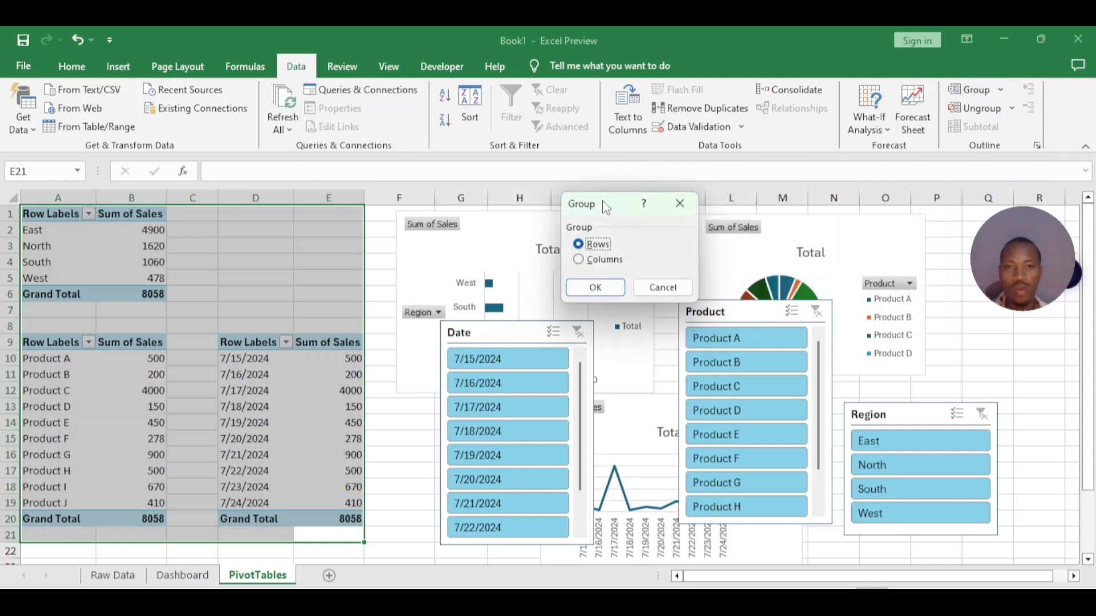
left_click(603, 261)
left_click(606, 287)
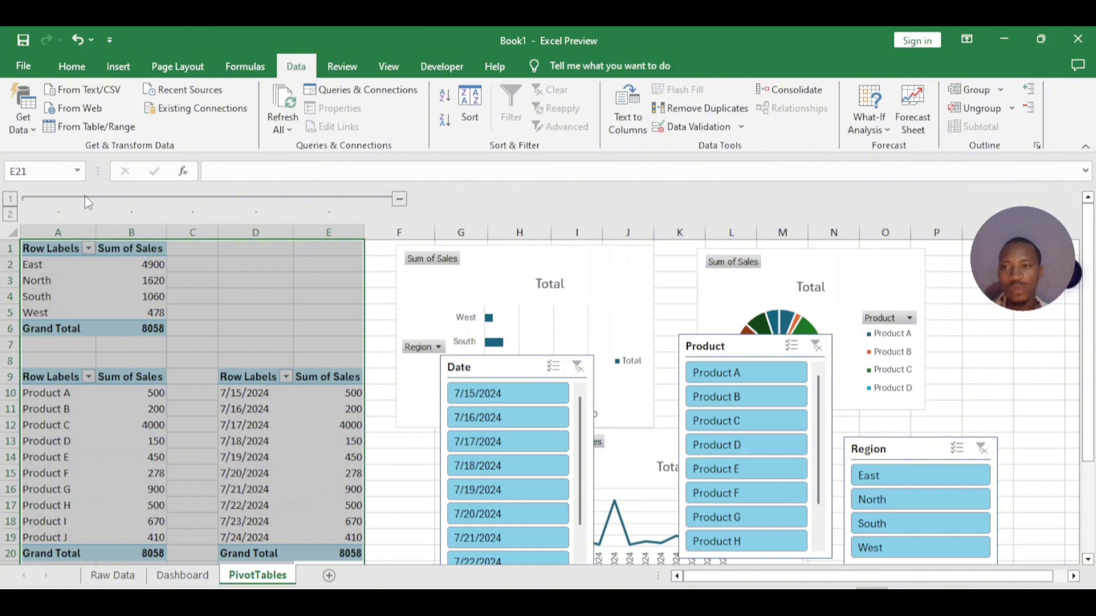
left_click(400, 200)
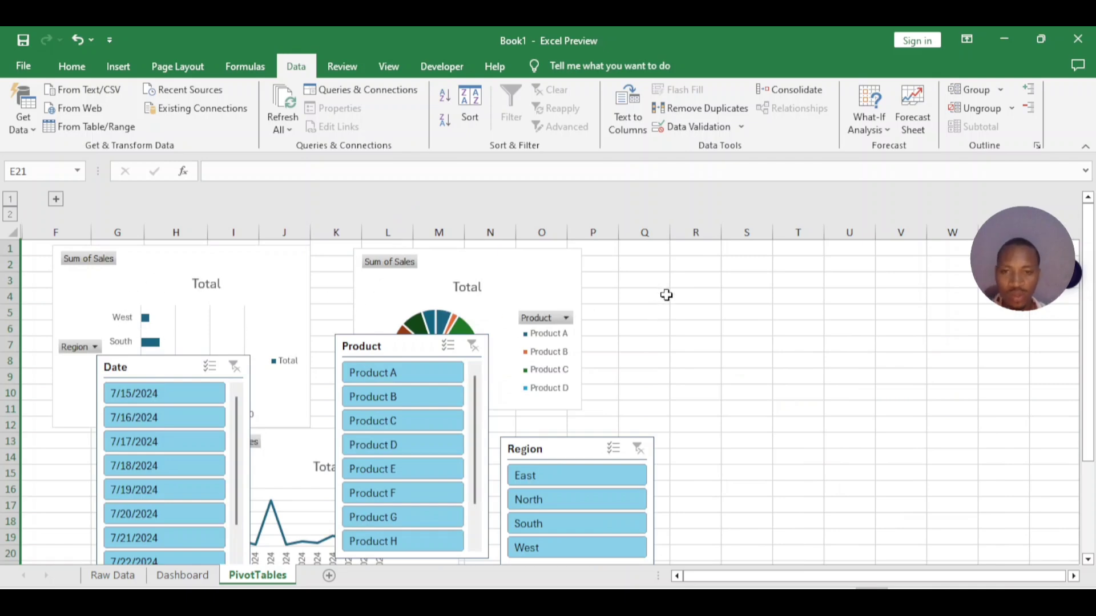
Move the Product slicer off the charts to columns U to W, shorten it to about three items, and place the Region slicer directly below it.
left_click(747, 361)
scroll(786, 360, "down", 3)
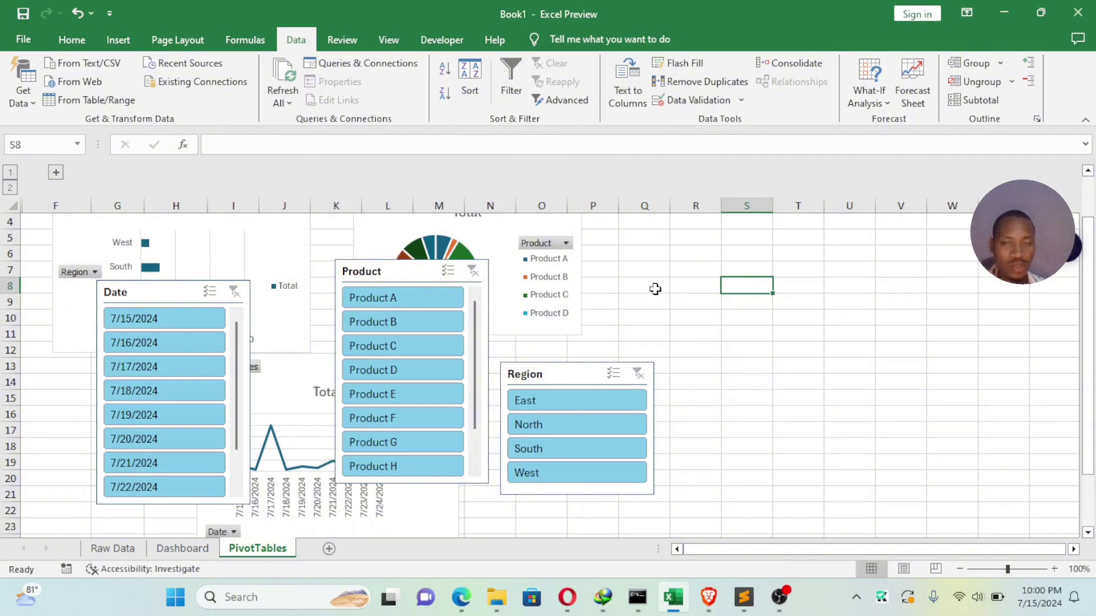
left_click(71, 40)
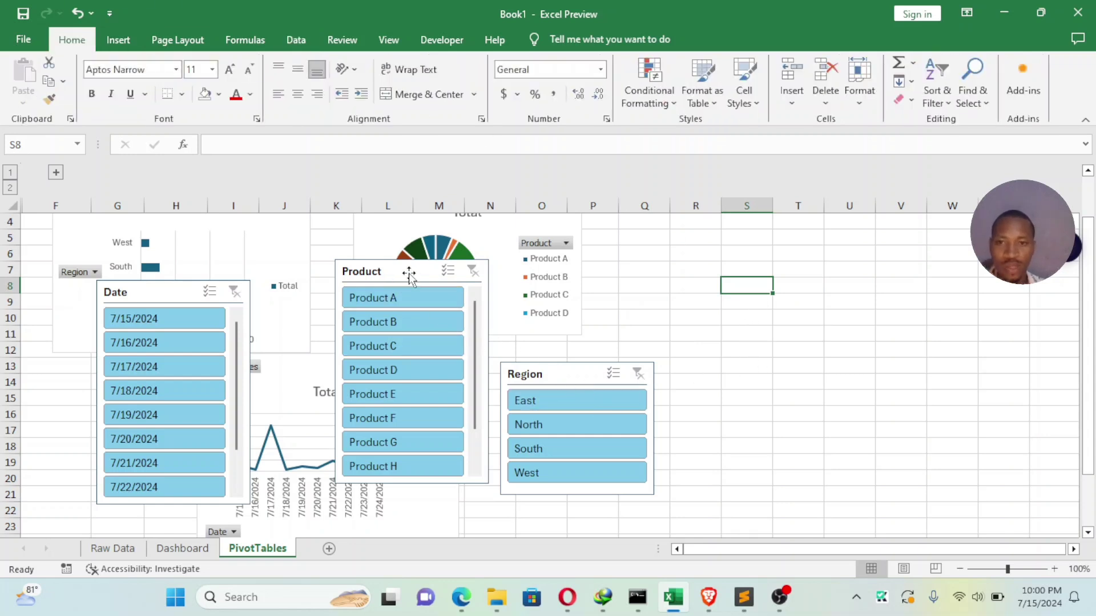
left_click_drag(408, 273, 895, 267)
left_click_drag(904, 451, 900, 323)
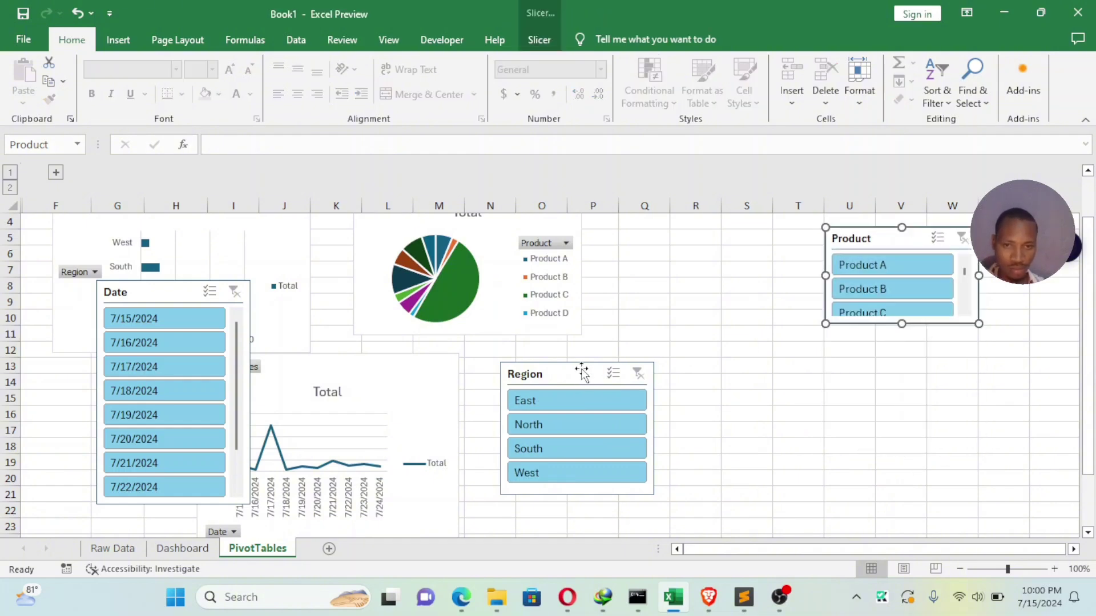
left_click_drag(580, 372, 903, 345)
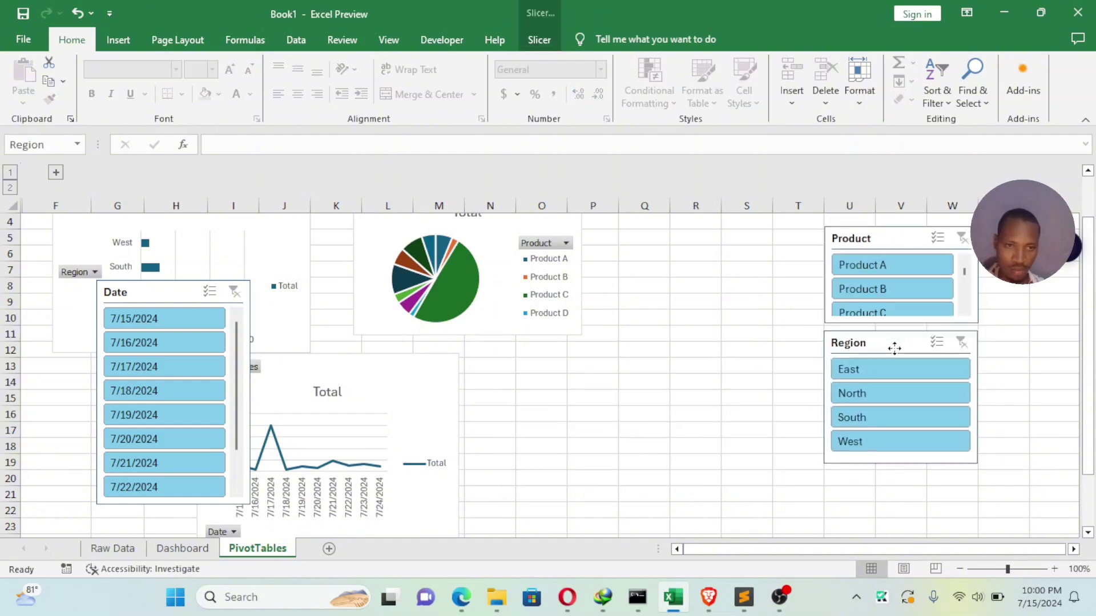
Move the Date slicer off the charts to columns R to T, shorten it to about five dates, and place the Region slicer directly below it.
left_click(177, 285)
left_click_drag(177, 285, 733, 233)
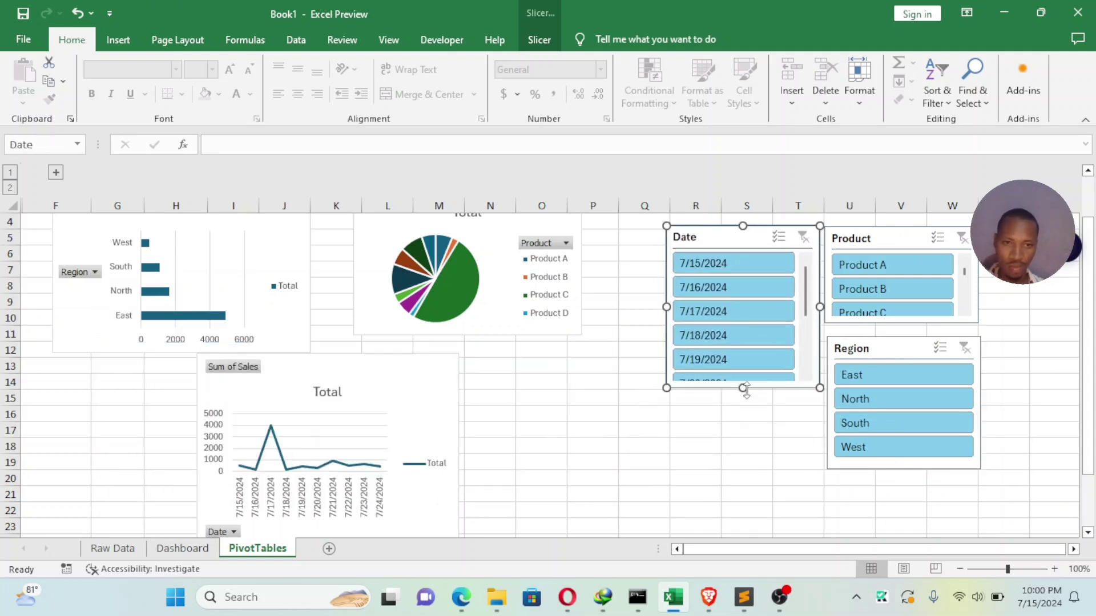
left_click_drag(893, 349, 732, 403)
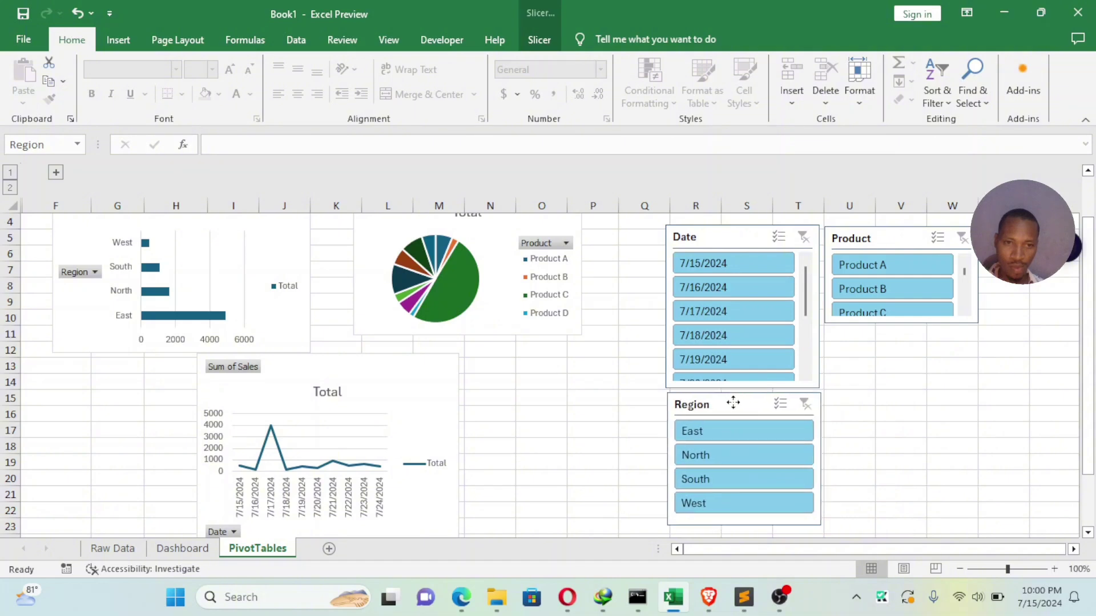
Lengthen the Product slicer in columns U to W until all products from A to J fit without scrolling.
left_click(885, 237)
left_click_drag(901, 323, 907, 513)
left_click(1012, 383)
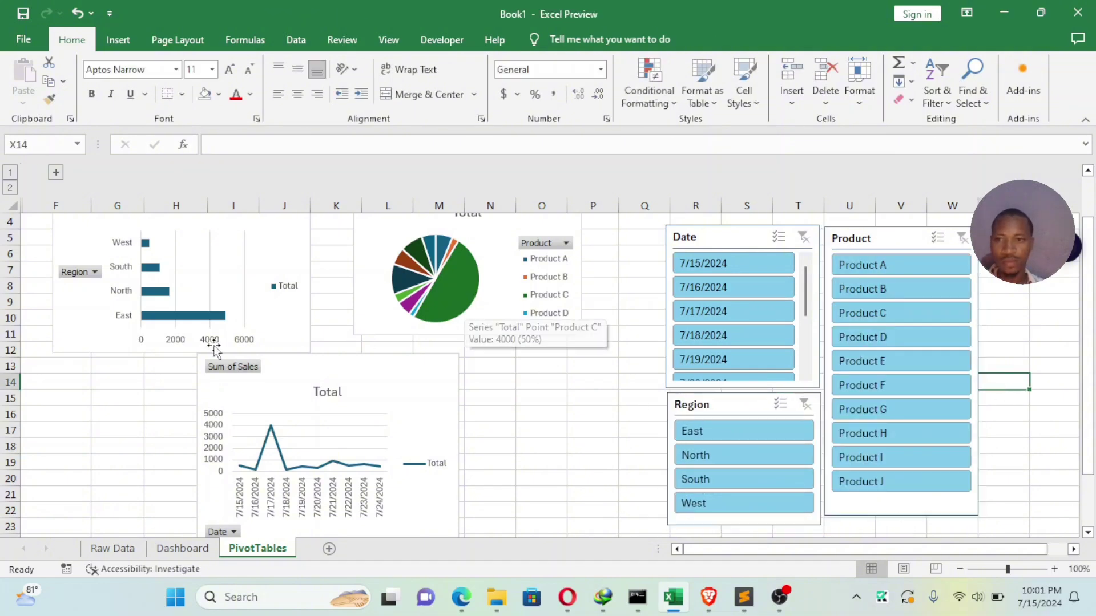
Move the Region bar chart and the Date line chart aside behind the slicers, and place the Product pie chart at column F.
left_click_drag(264, 280, 1021, 345)
left_click_drag(420, 379, 805, 403)
left_click(501, 234)
left_click_drag(501, 234, 175, 279)
Enlarge the Product pie chart to span about columns F to N and rows 4 to 22, so its legend fits all products.
left_click_drag(269, 386, 402, 465)
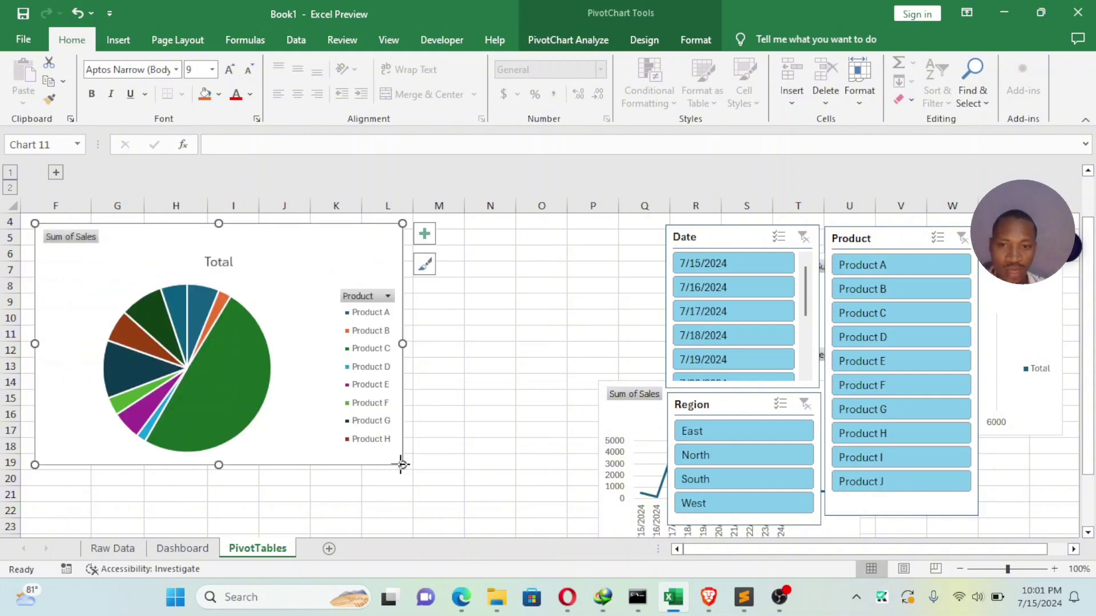
left_click_drag(401, 464, 457, 512)
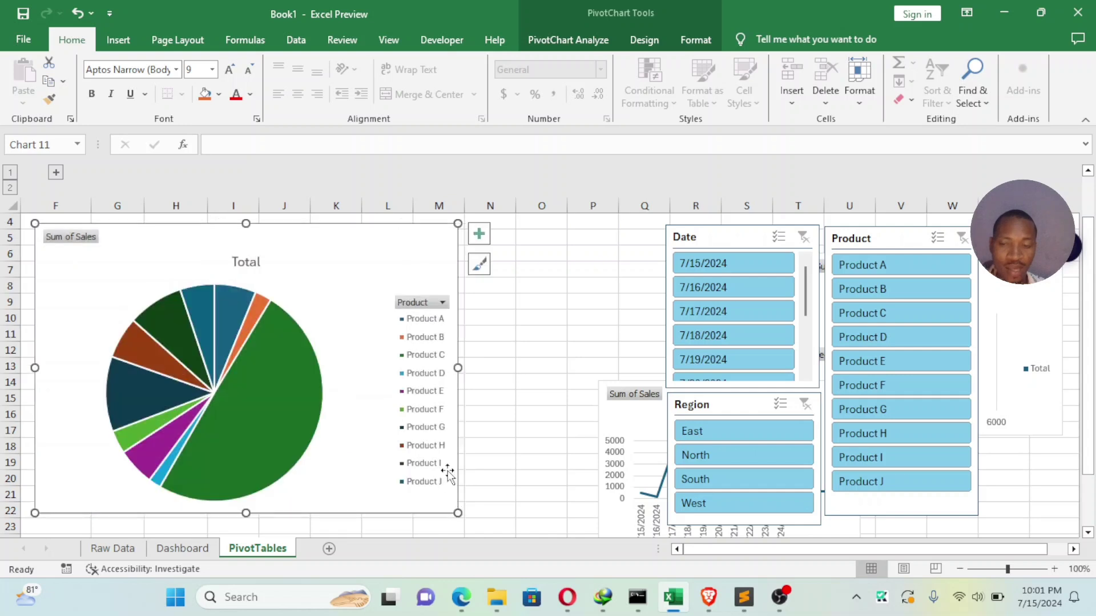
left_click(572, 276)
left_click(371, 244)
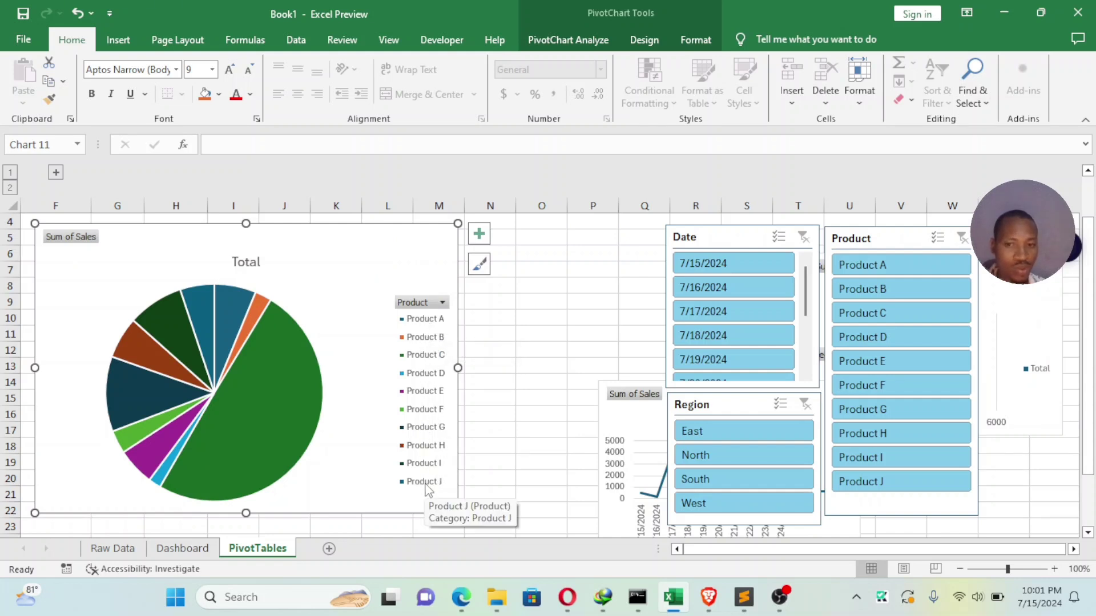
left_click_drag(457, 367, 487, 368)
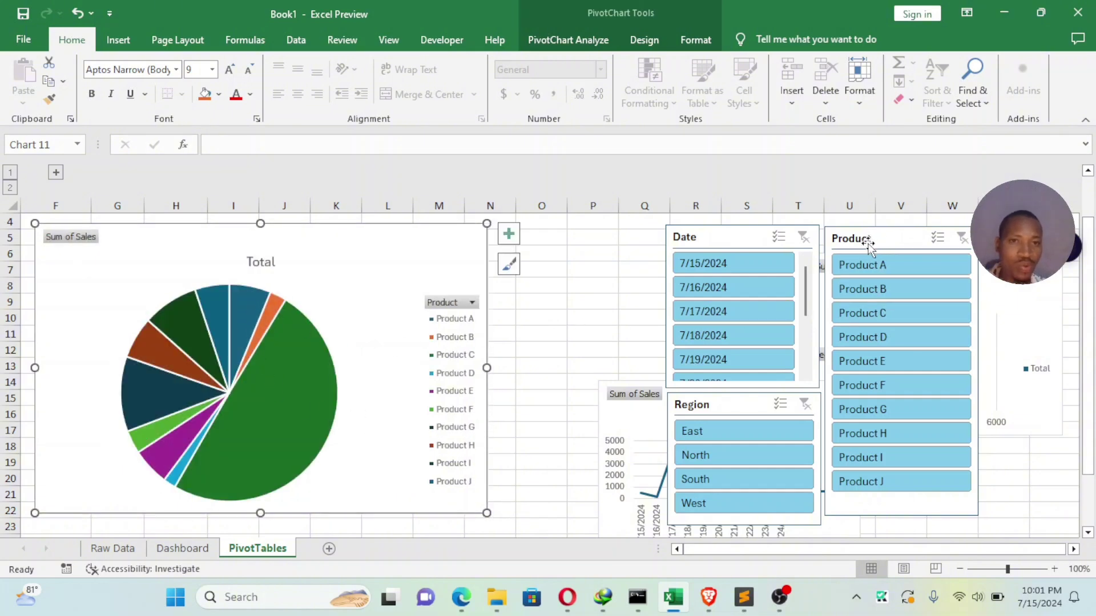
Filter the pie chart with the Product slicer to Product D, H, I and J in turn, and inspect the slice's sales value.
left_click(881, 338)
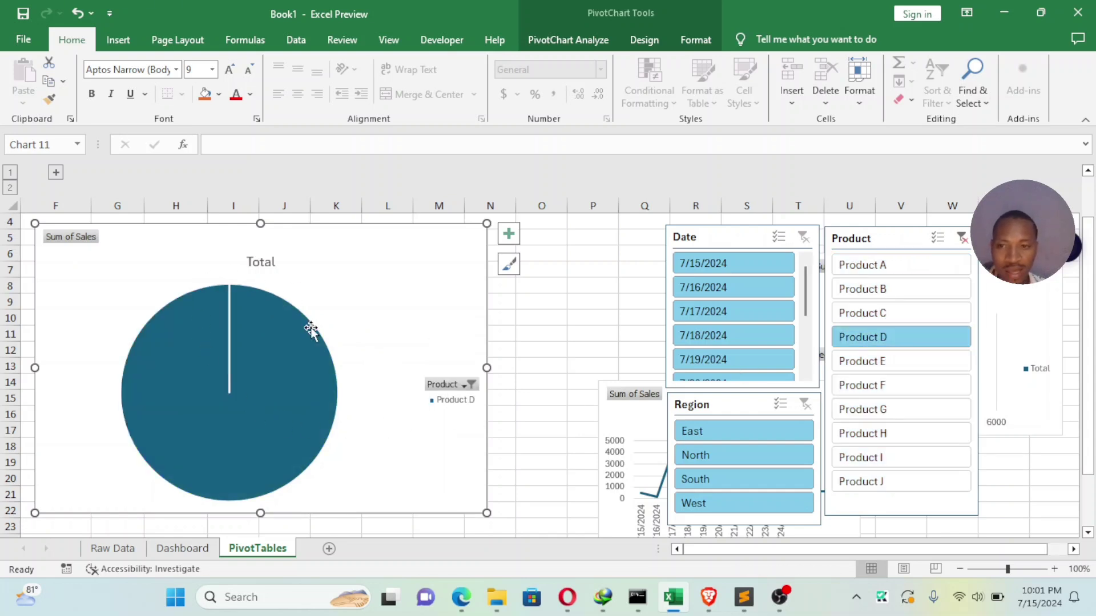
mouse_move(222, 415)
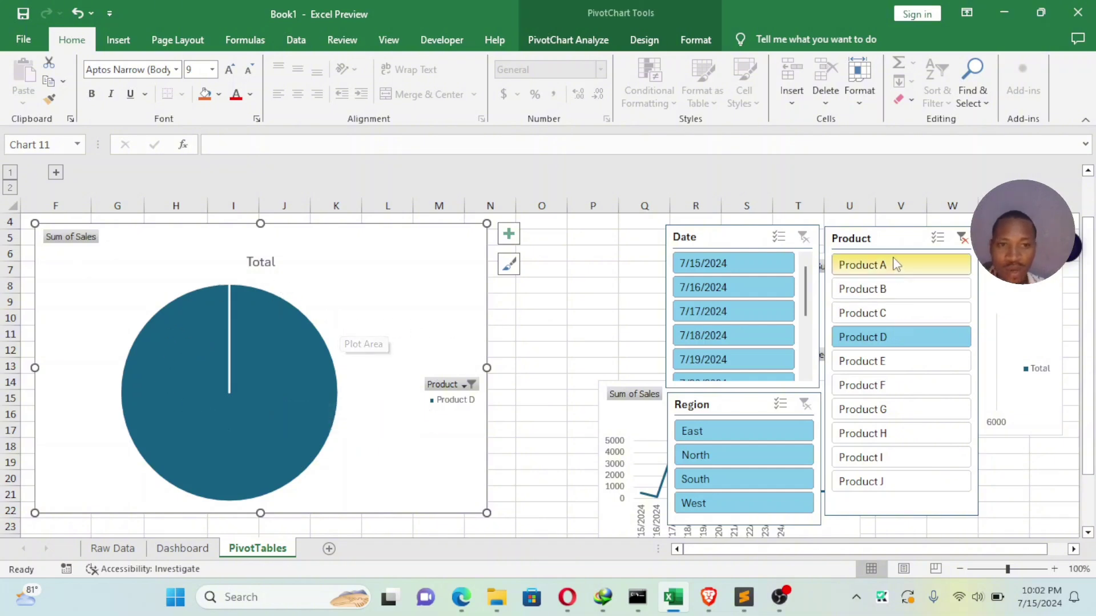
left_click(884, 435)
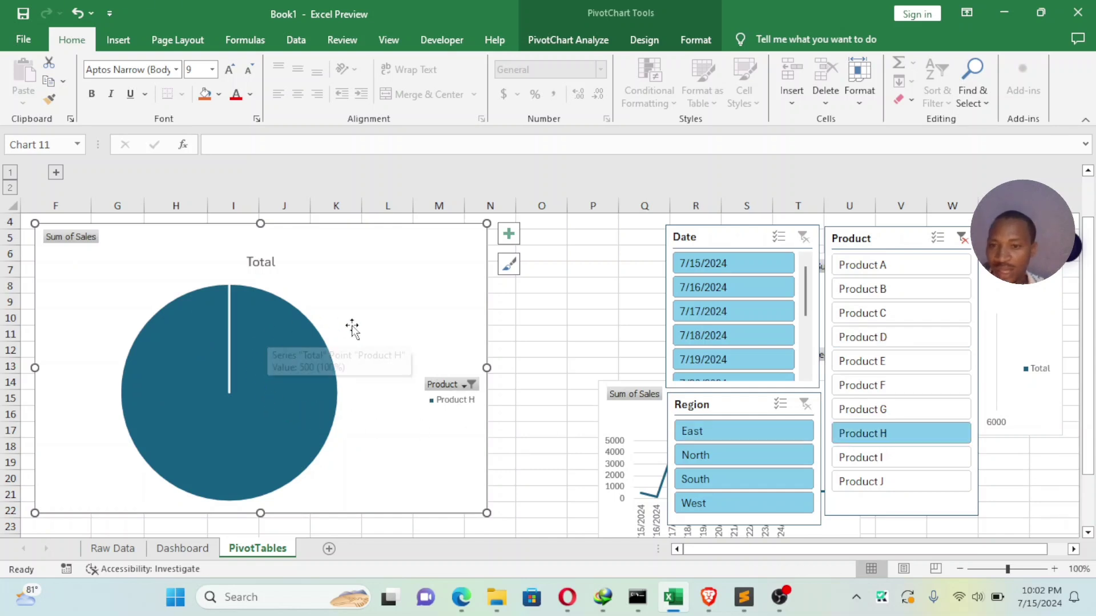
left_click(906, 456)
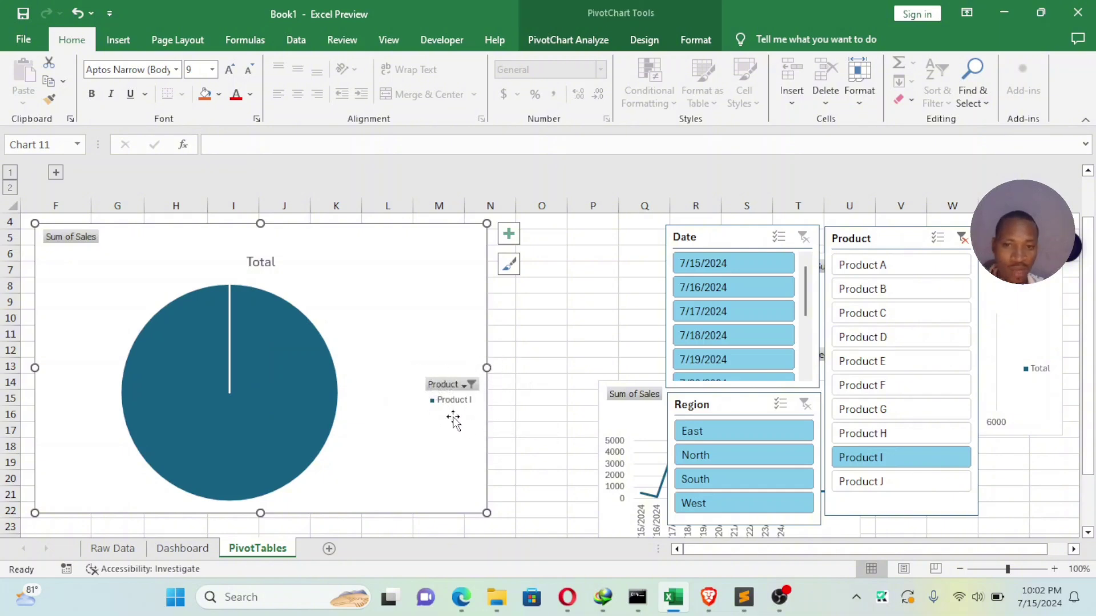
left_click(884, 485)
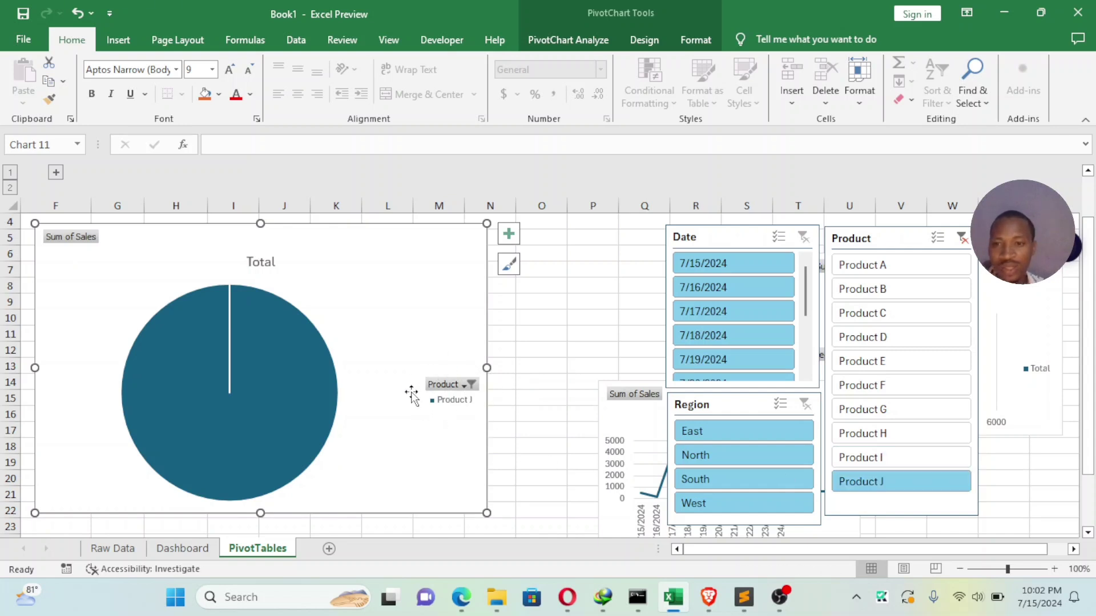
mouse_move(221, 352)
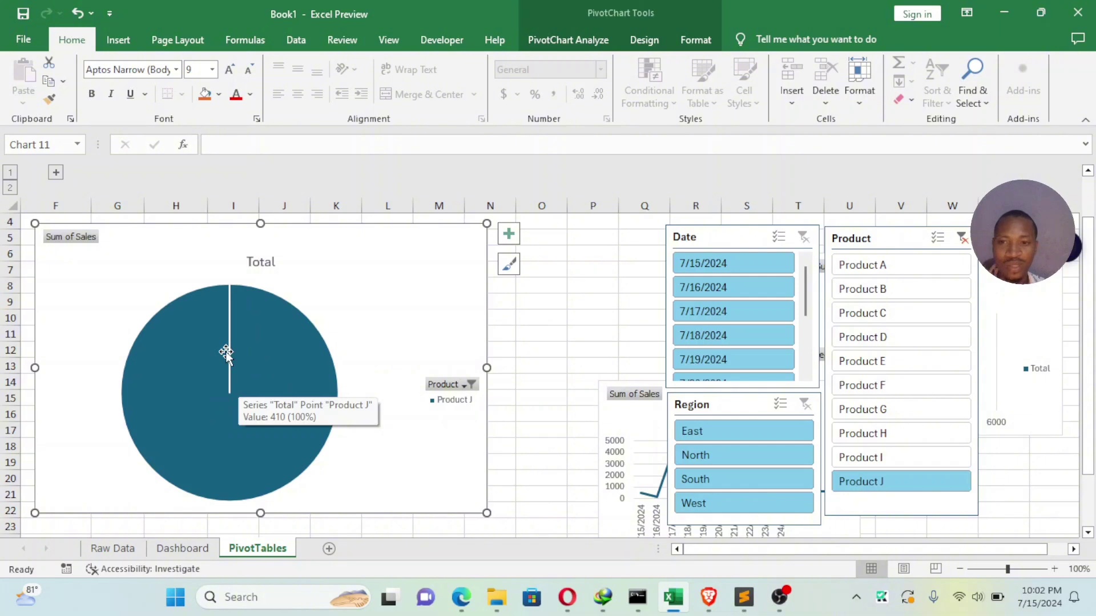
Filter the pie chart to Product A, B, C and E in turn, and finish with Products A through I selected together.
left_click(850, 268)
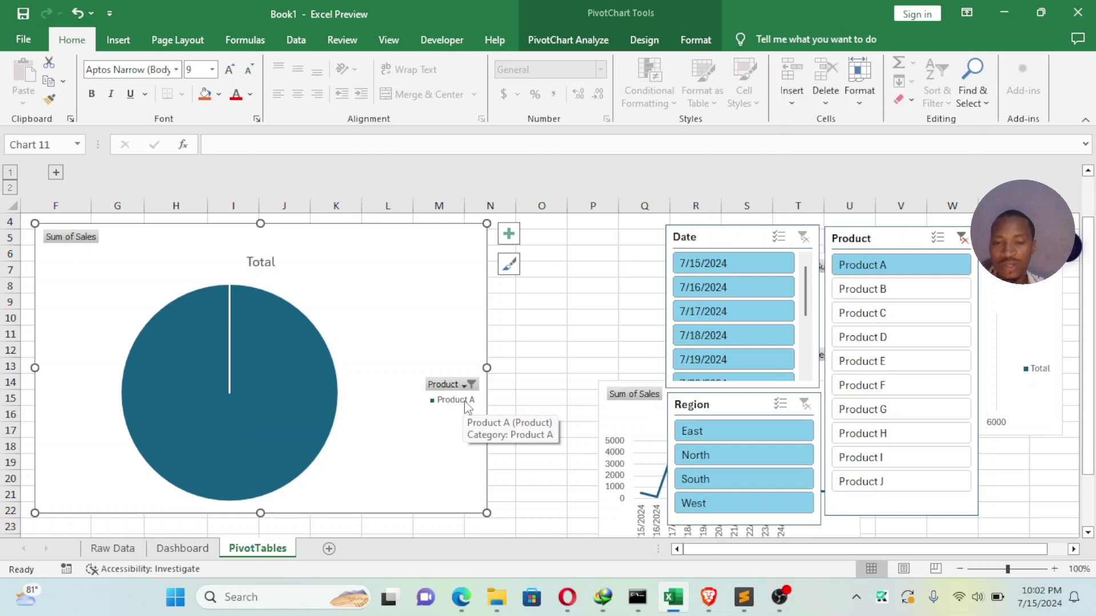
left_click(898, 289)
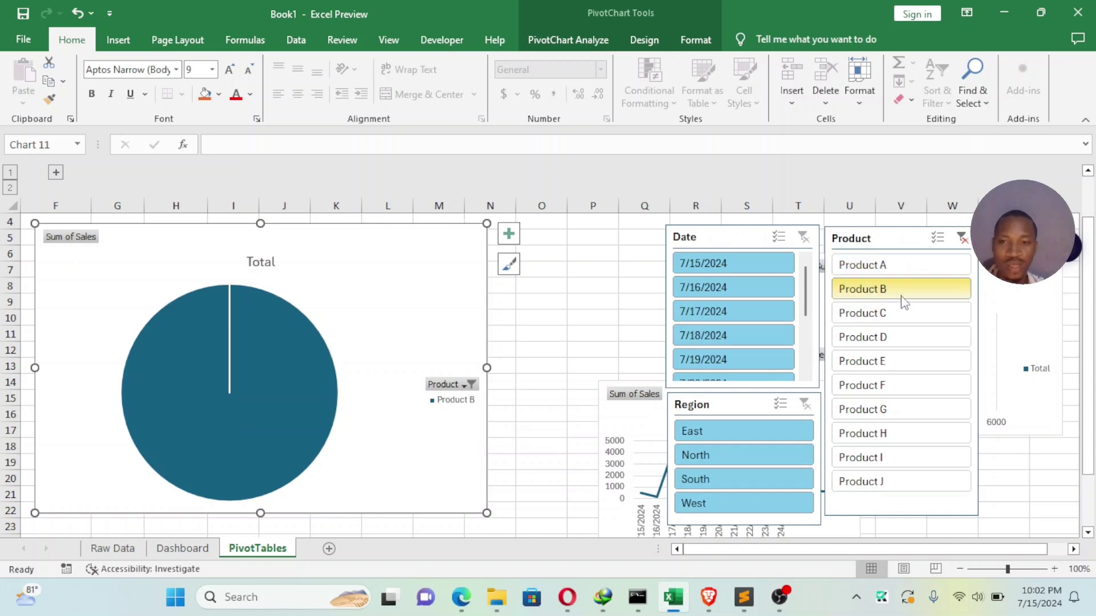
left_click(908, 320)
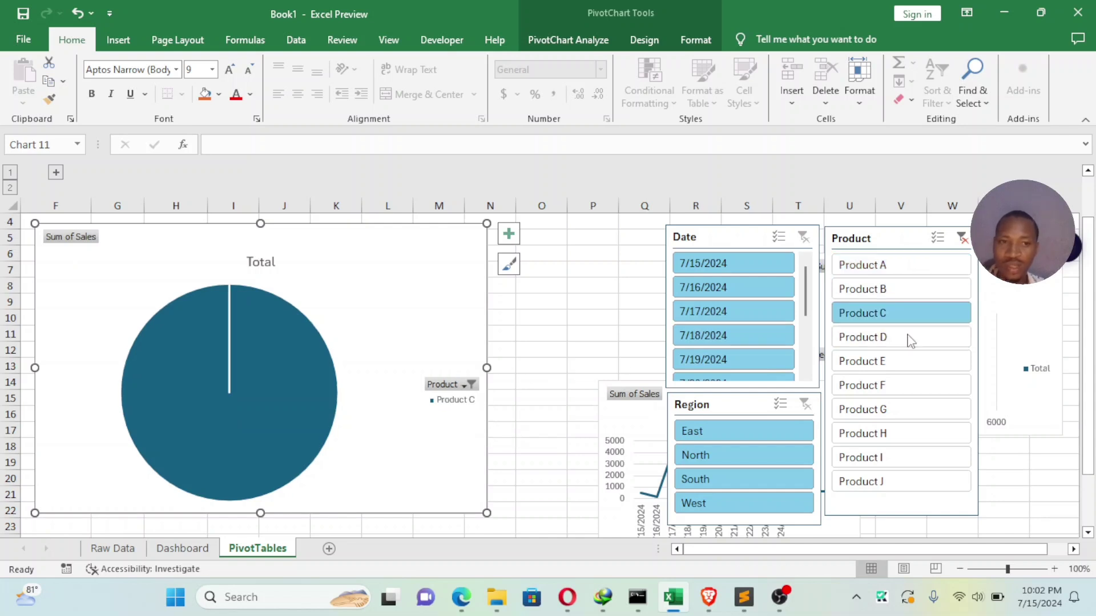
left_click(896, 363)
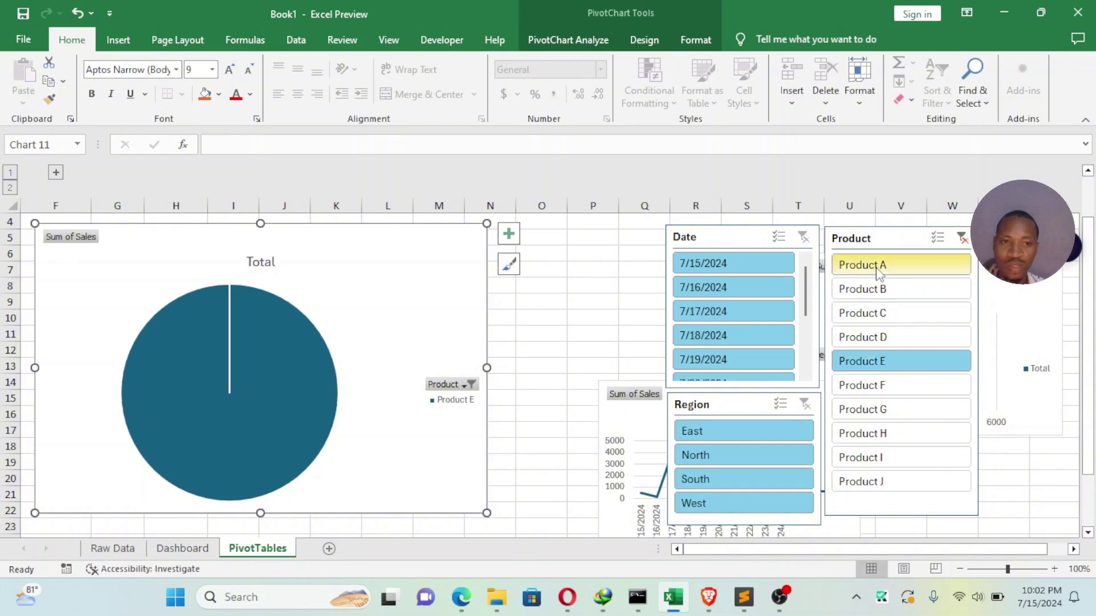
left_click_drag(877, 267, 908, 460)
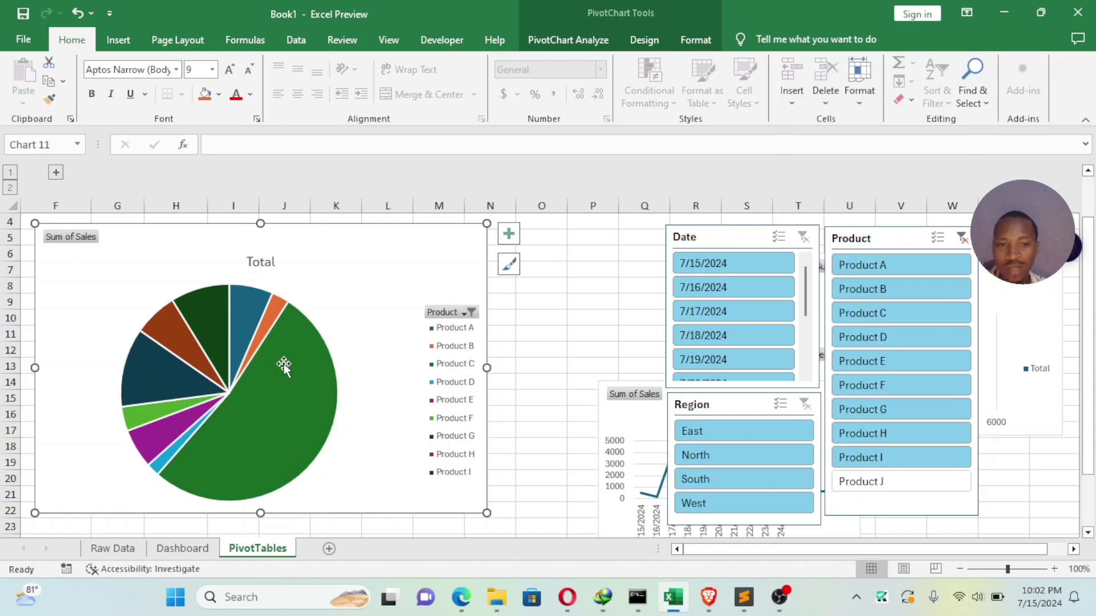
mouse_move(314, 385)
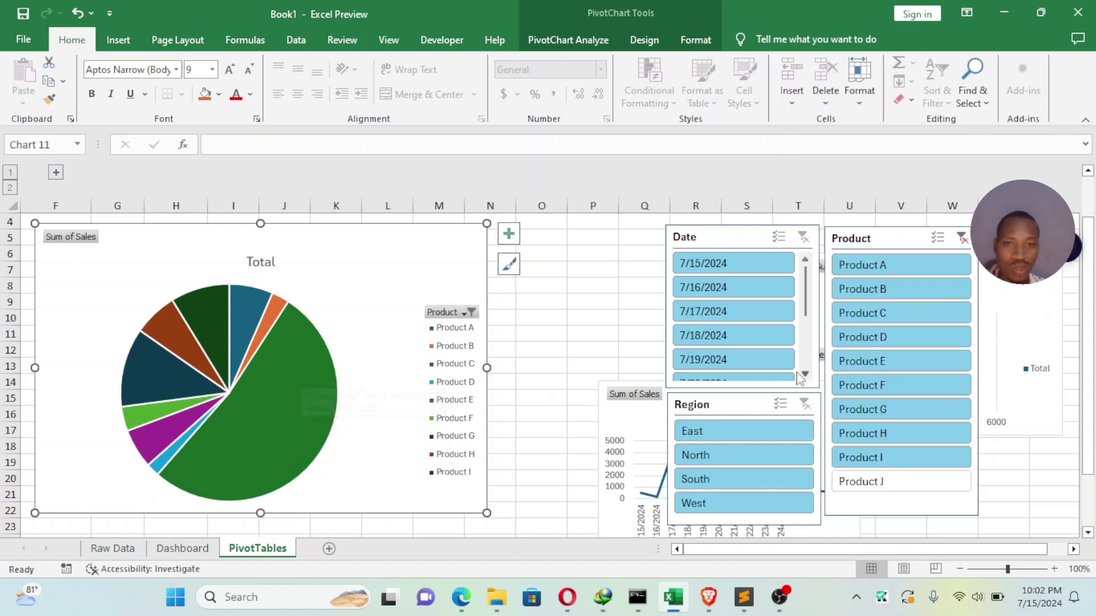
Shrink the pie chart and move it behind the slicers, and bring the Date line chart to the cleared area at column G.
left_click_drag(487, 223, 609, 255)
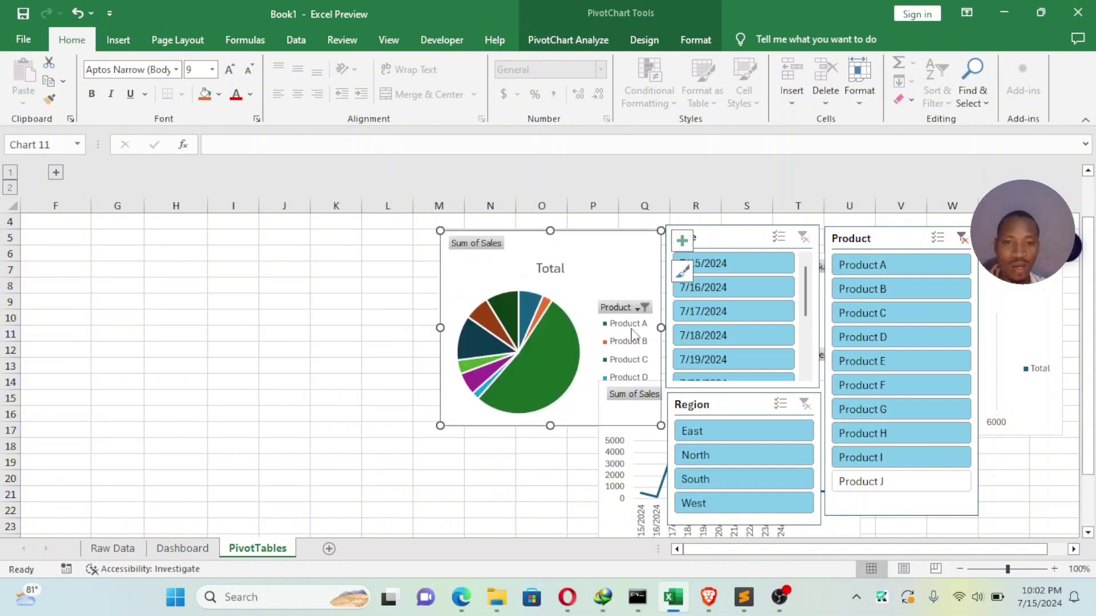
left_click(643, 451)
left_click_drag(628, 408, 139, 285)
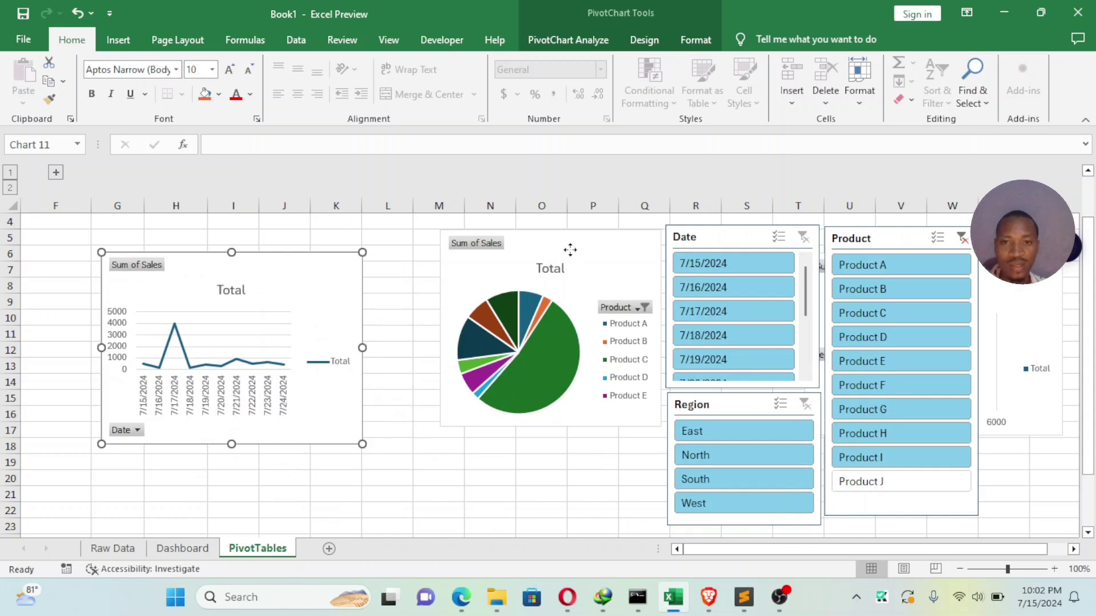
left_click_drag(570, 247, 773, 398)
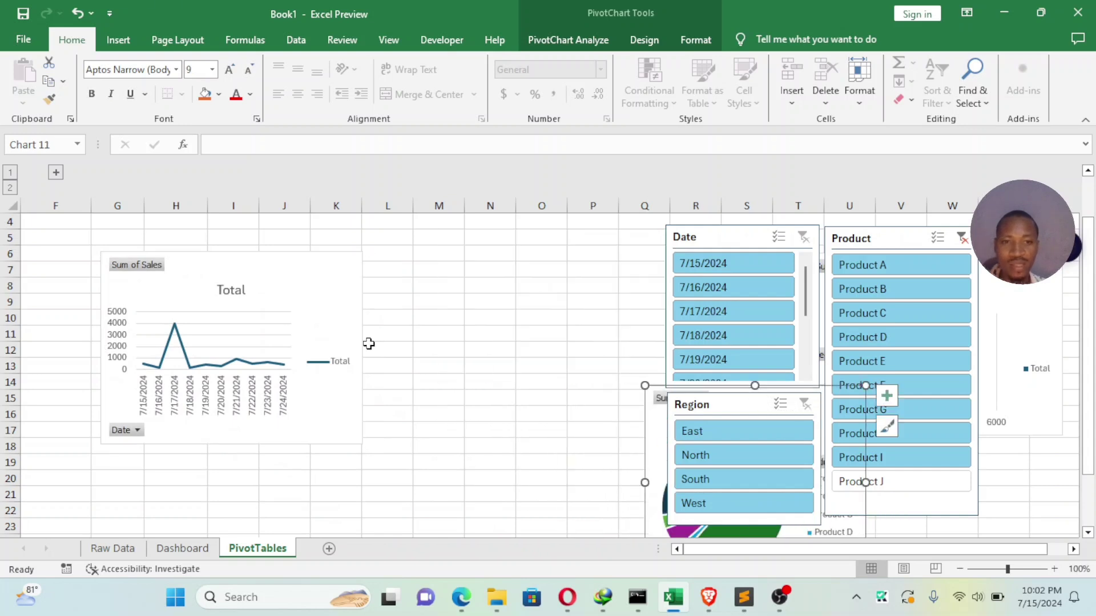
Enlarge the Date line chart and position it to span about columns F to N and rows 4 to 20.
left_click(350, 295)
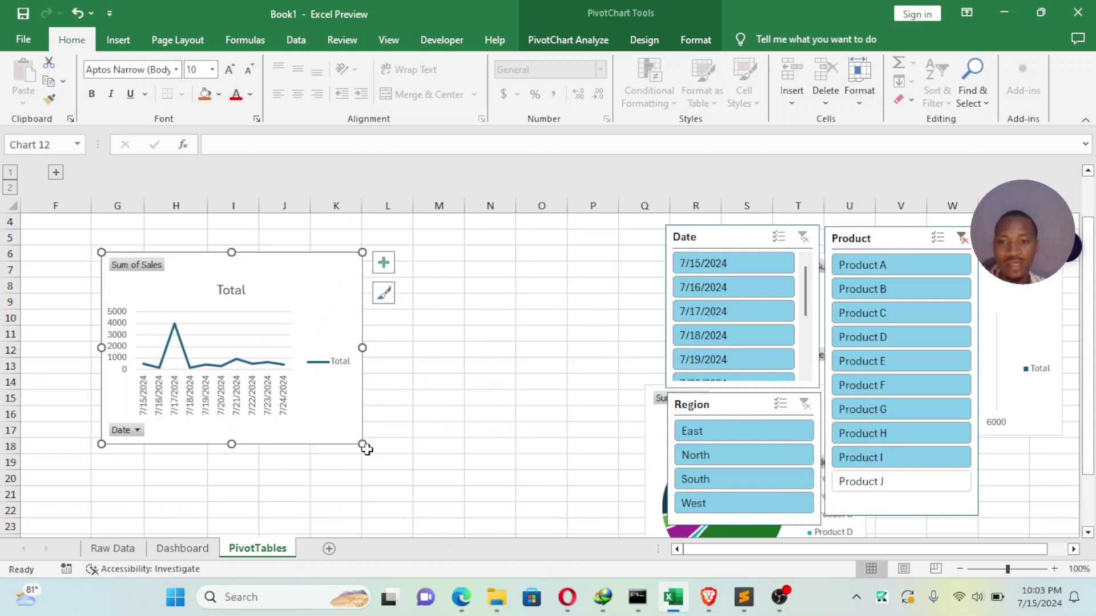
left_click_drag(366, 448, 519, 512)
left_click_drag(374, 269, 347, 240)
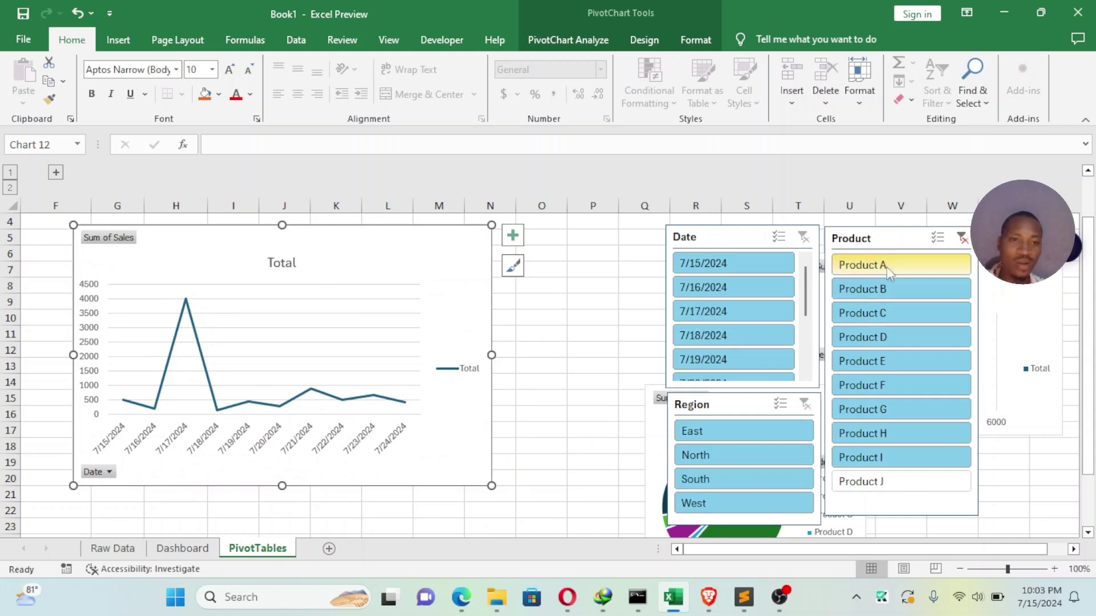
Filter the line chart with the Date slicer through single dates from 7/15/2024 to 7/19/2024, finishing on 7/17/2024.
scroll(761, 301, "up", 1)
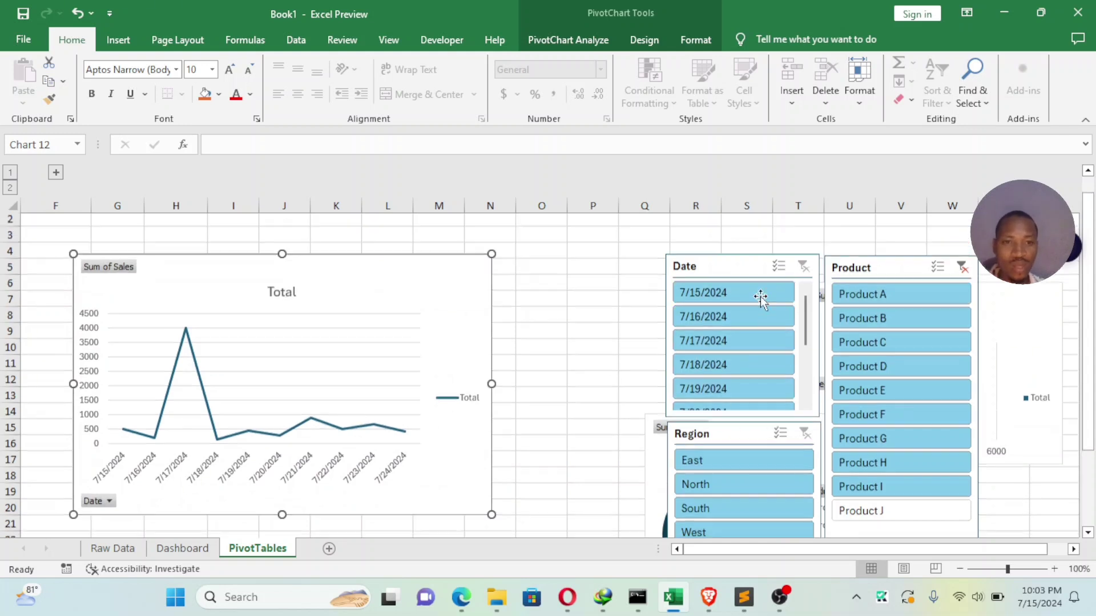
scroll(763, 317, "down", 1)
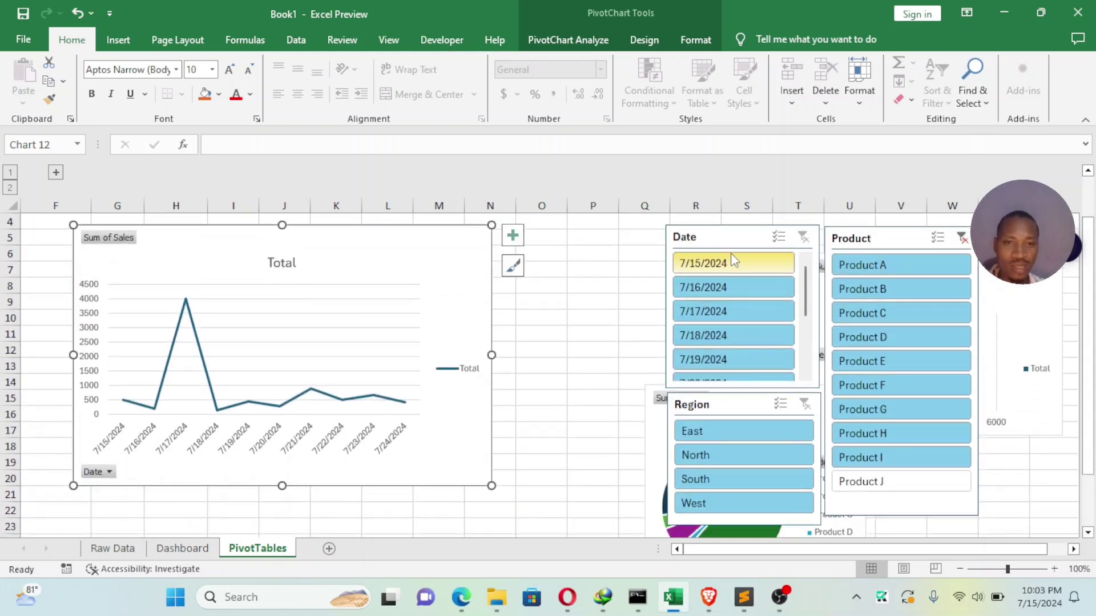
left_click(734, 266)
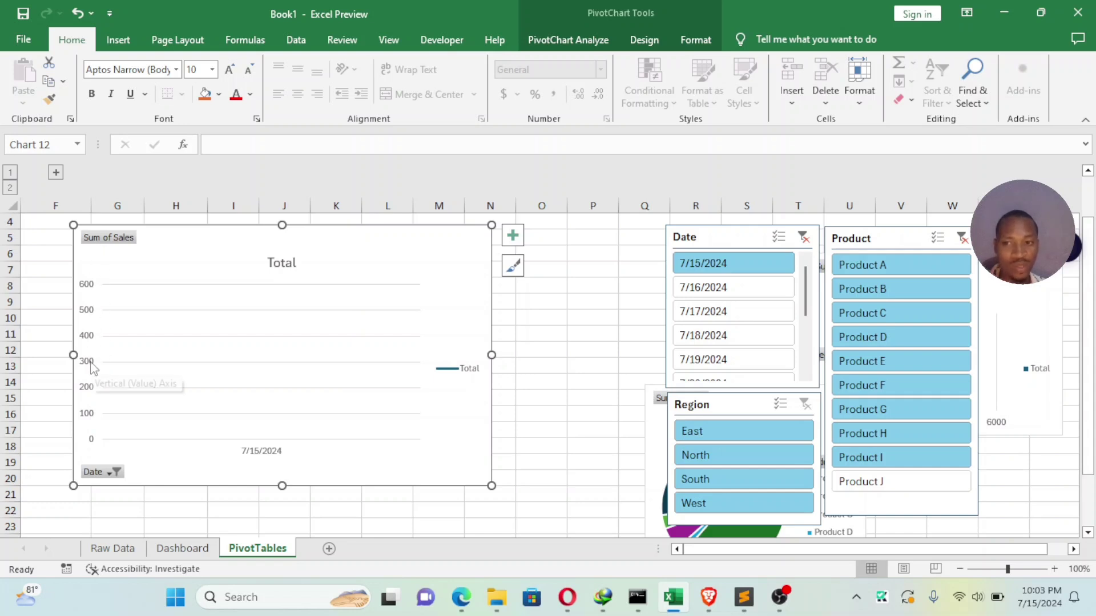
left_click(701, 288)
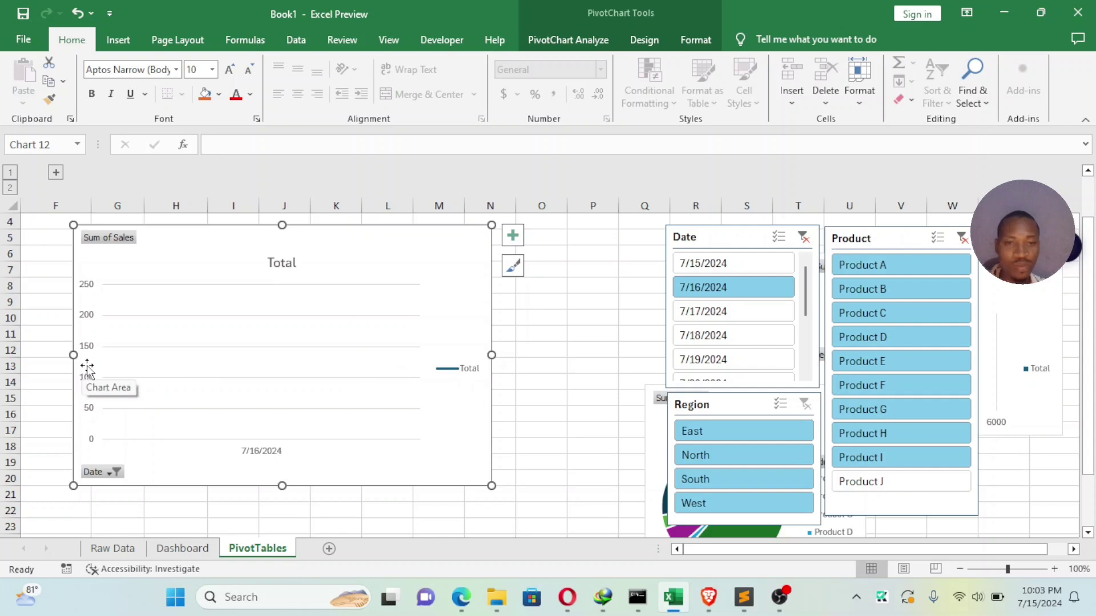
left_click(733, 336)
left_click(733, 365)
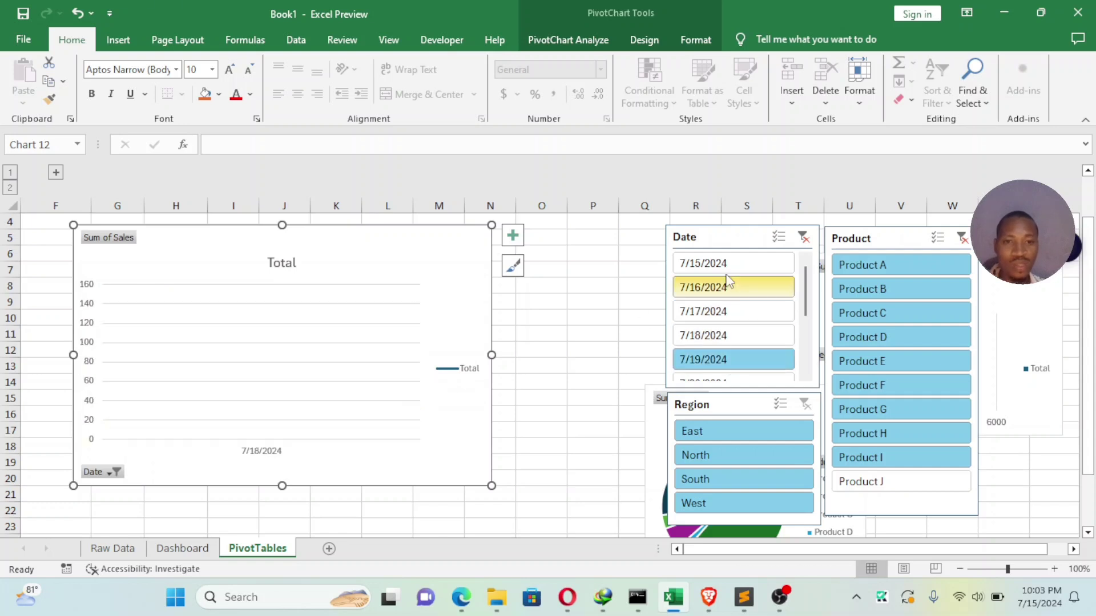
left_click(724, 263)
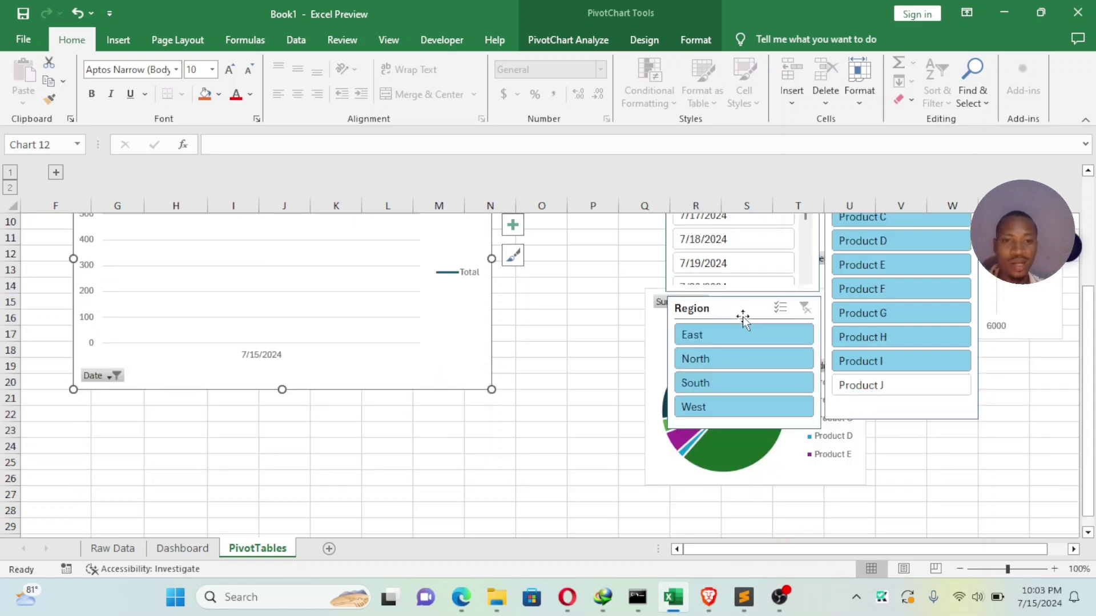
left_click(736, 287)
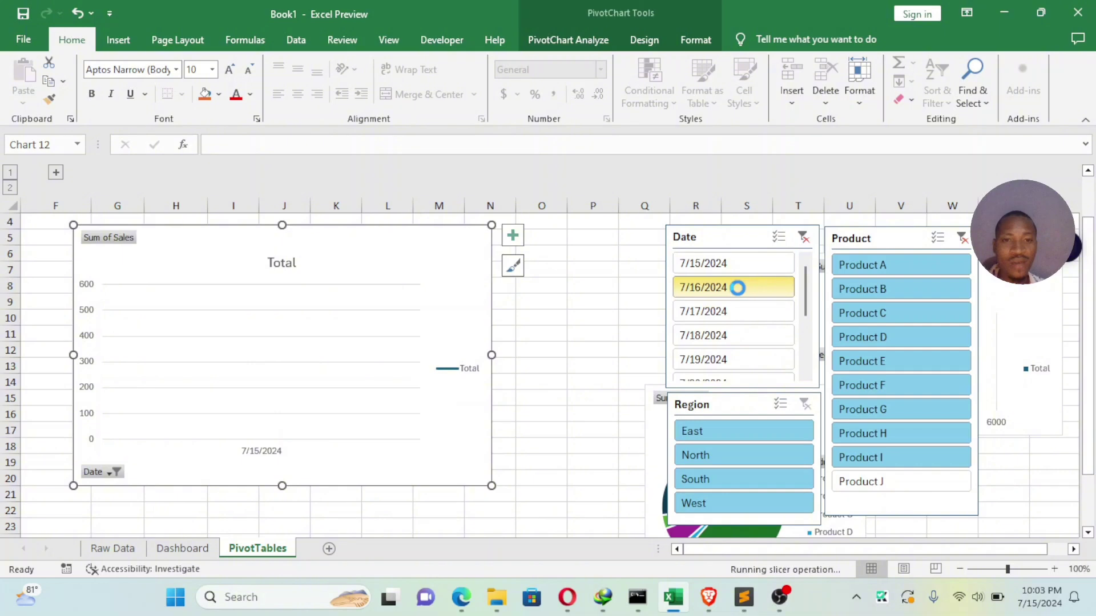
left_click(734, 311)
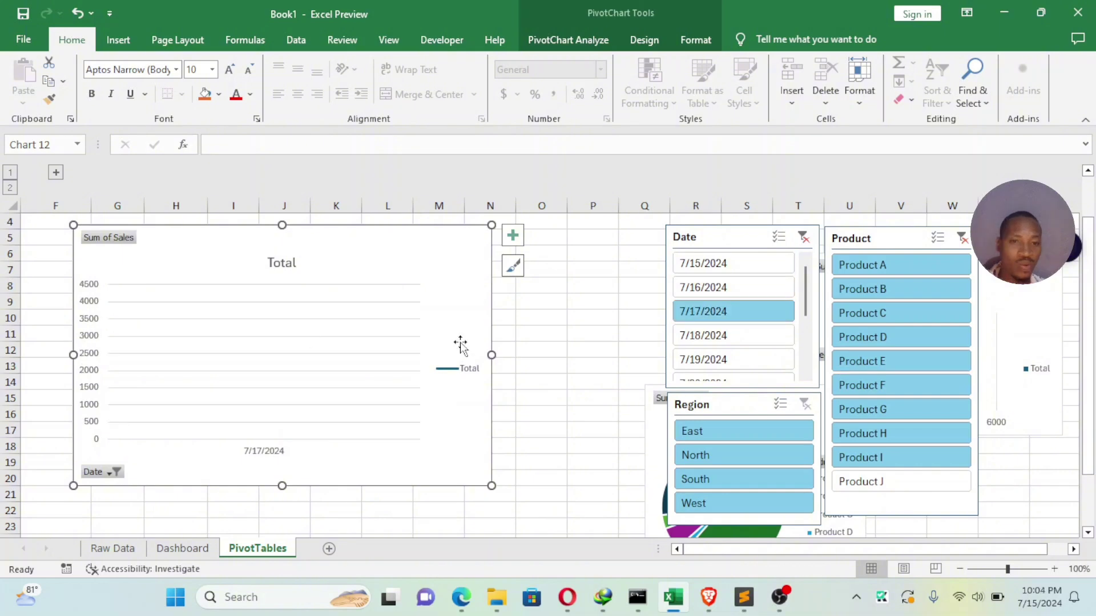
Shrink the line chart and park it at columns N to P, and bring in the Region bar chart enlarged across columns G to M.
left_click_drag(491, 225, 605, 265)
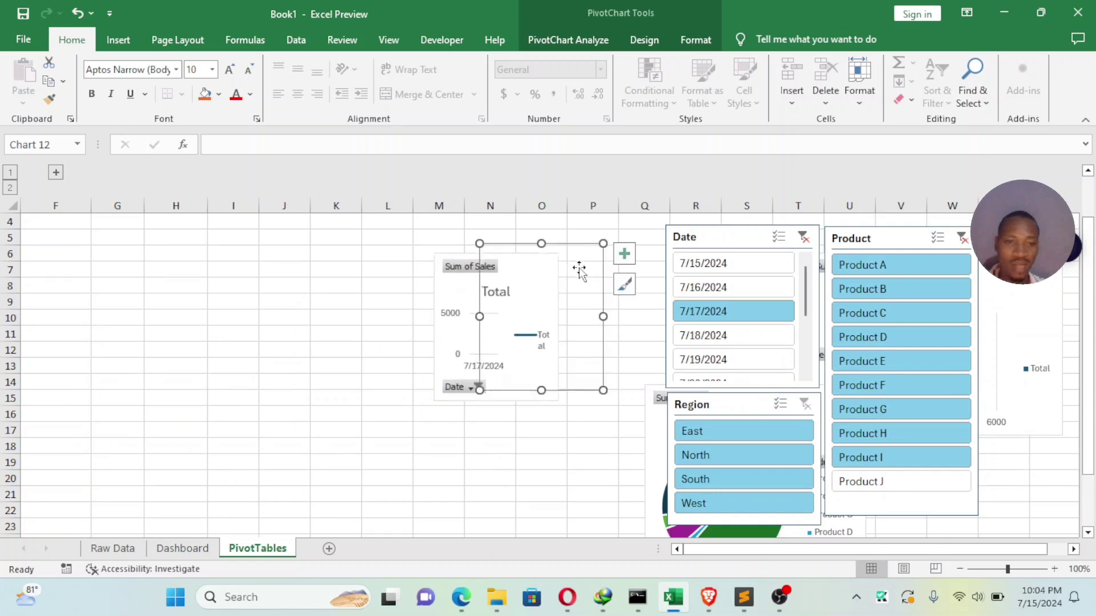
left_click_drag(1004, 288, 291, 293)
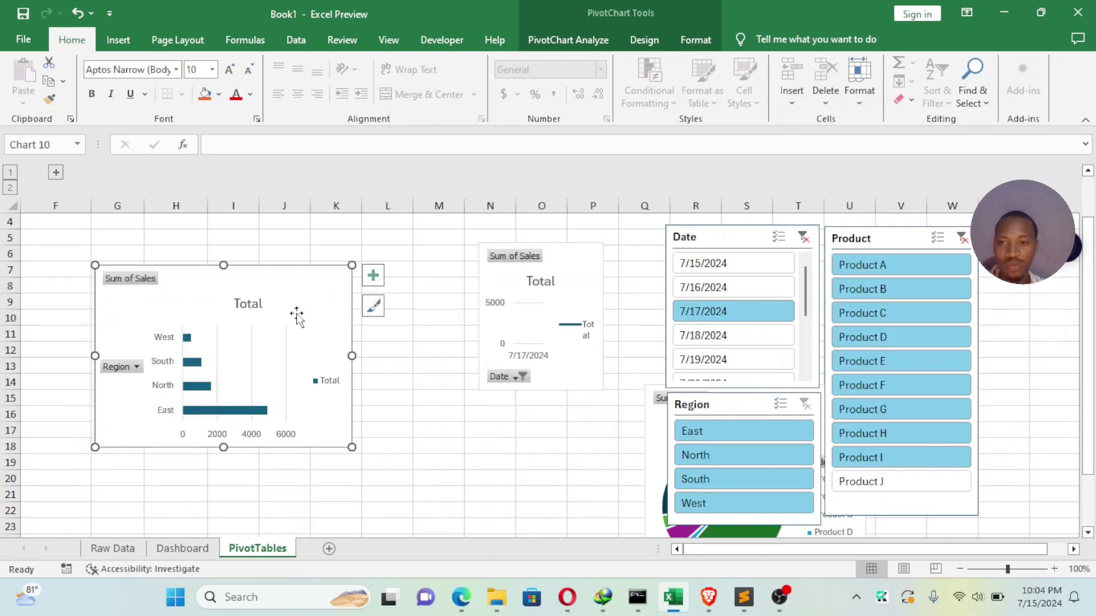
left_click_drag(349, 449, 457, 521)
Move the Region slicer between the bar chart and the Date slicer, and filter by East, North, South and West in turn.
left_click_drag(723, 417, 547, 300)
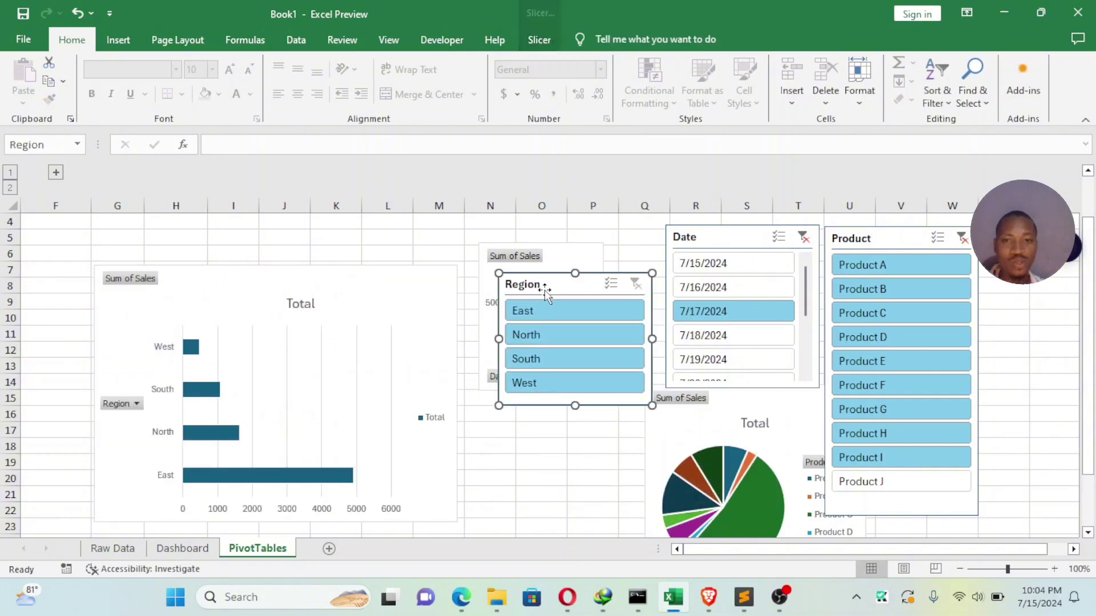
left_click(553, 311)
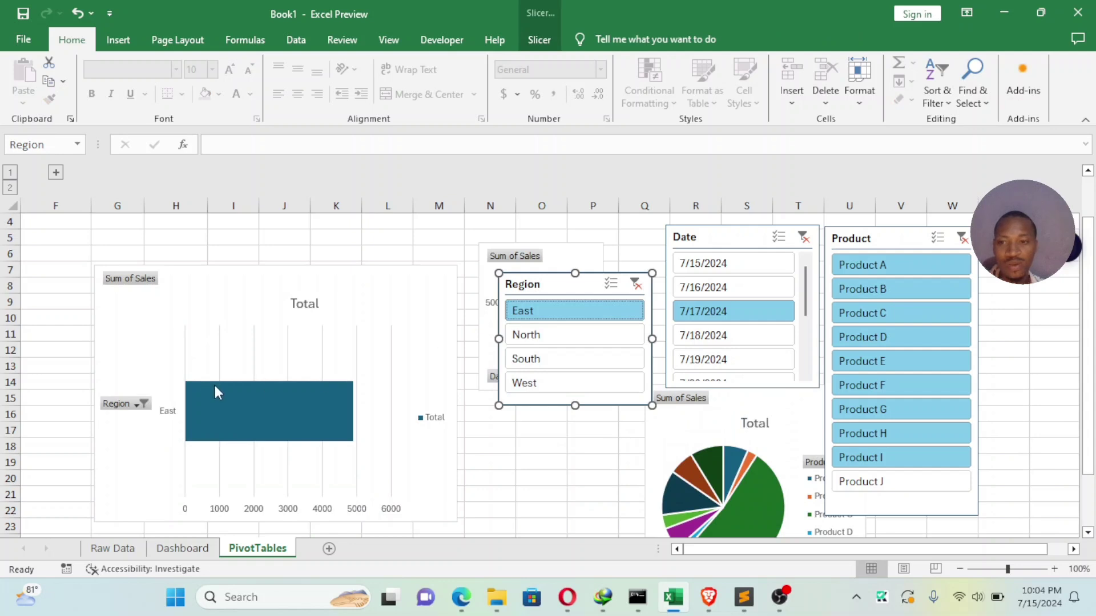
mouse_move(211, 417)
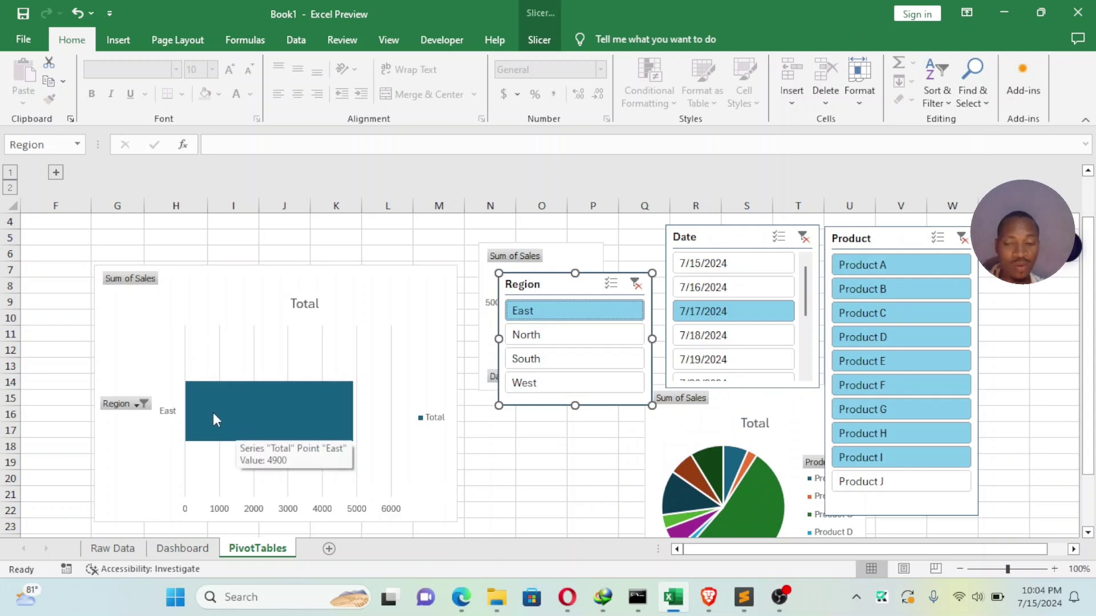
left_click(579, 340)
left_click(563, 366)
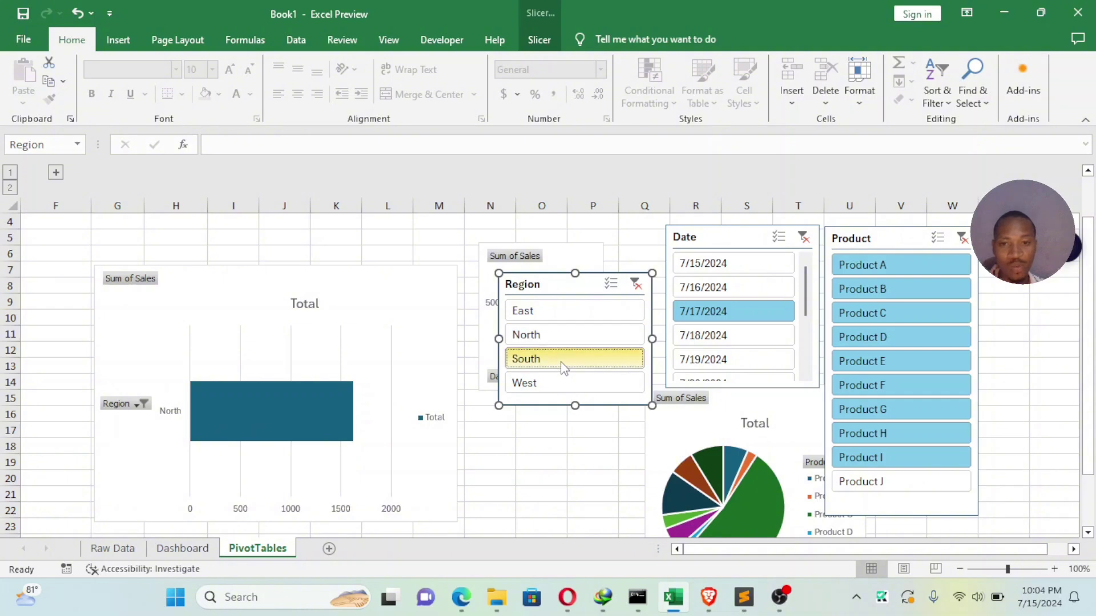
left_click(564, 386)
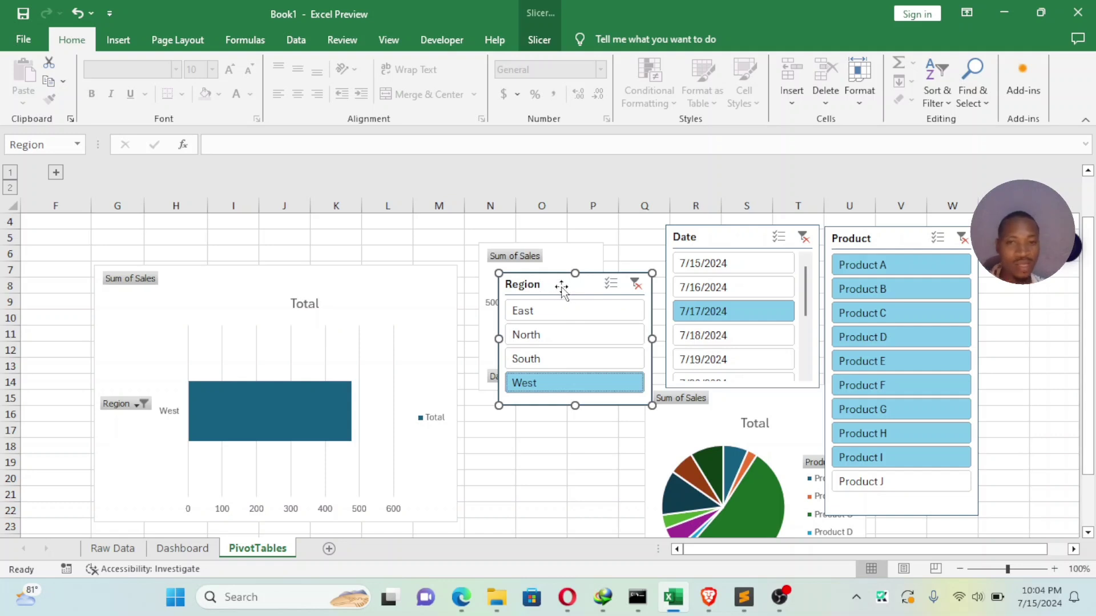
left_click_drag(560, 288, 608, 236)
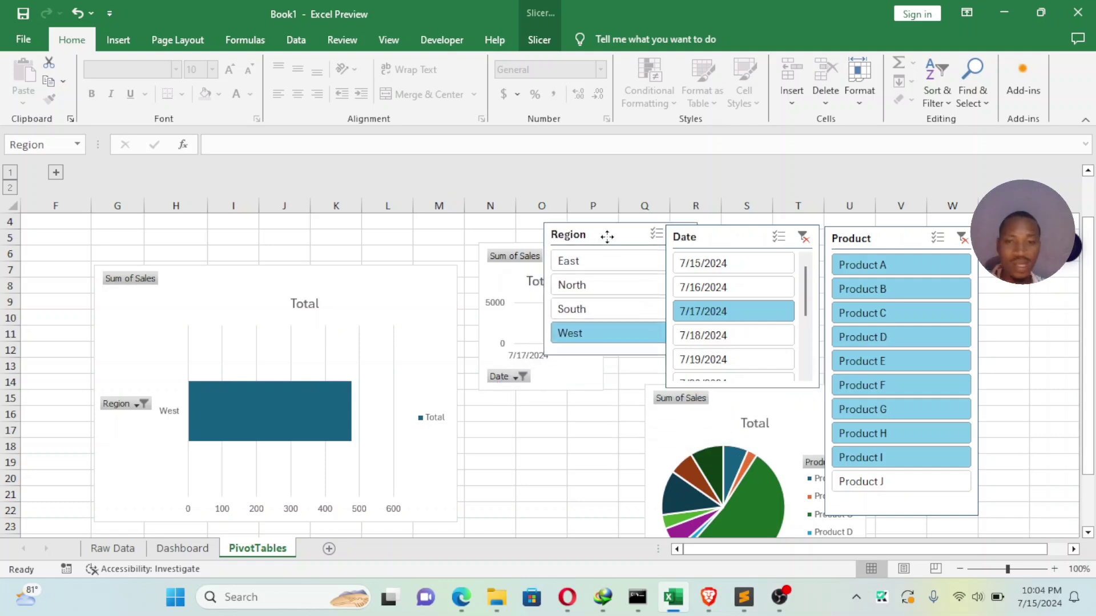